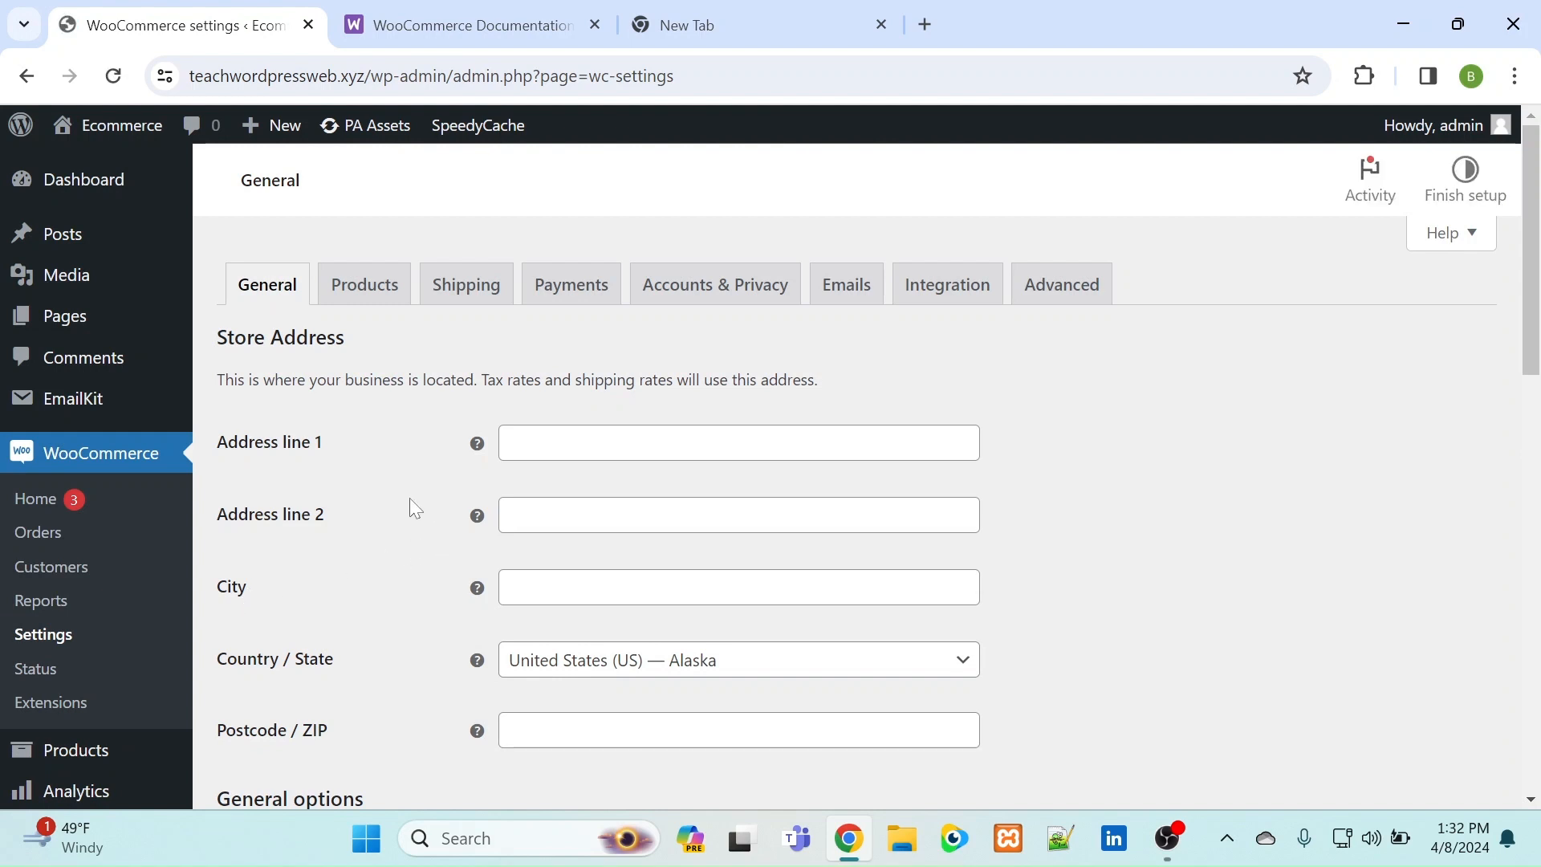
- Review the store address fields and the available selling location choices in the general store settings
scroll(410, 499, "down", 2)
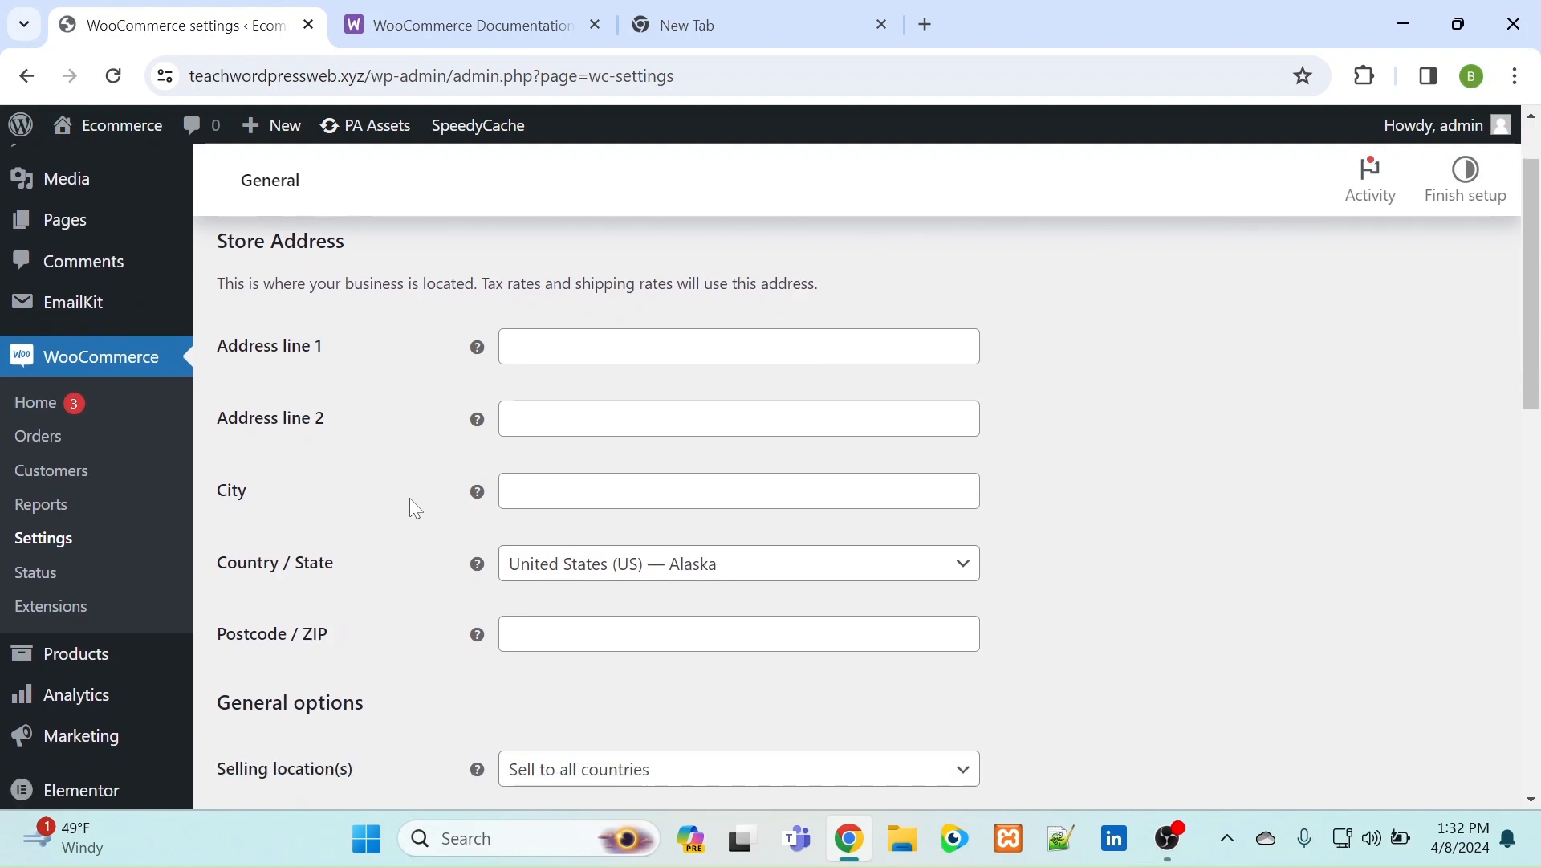
scroll(411, 503, "down", 3)
scroll(410, 500, "up", 3)
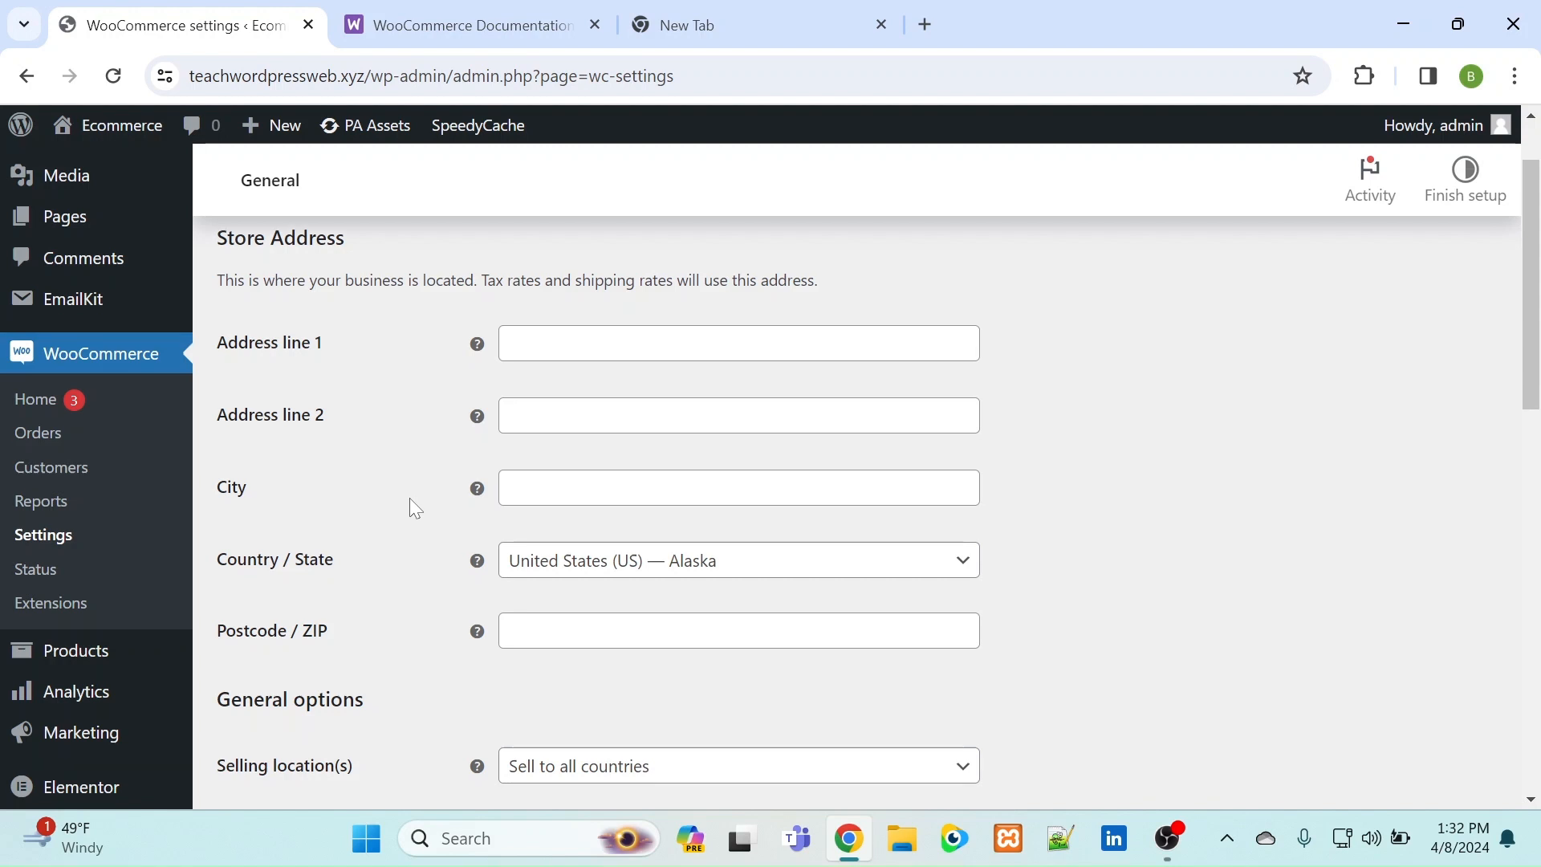
scroll(410, 497, "down", 2)
scroll(410, 497, "down", 3)
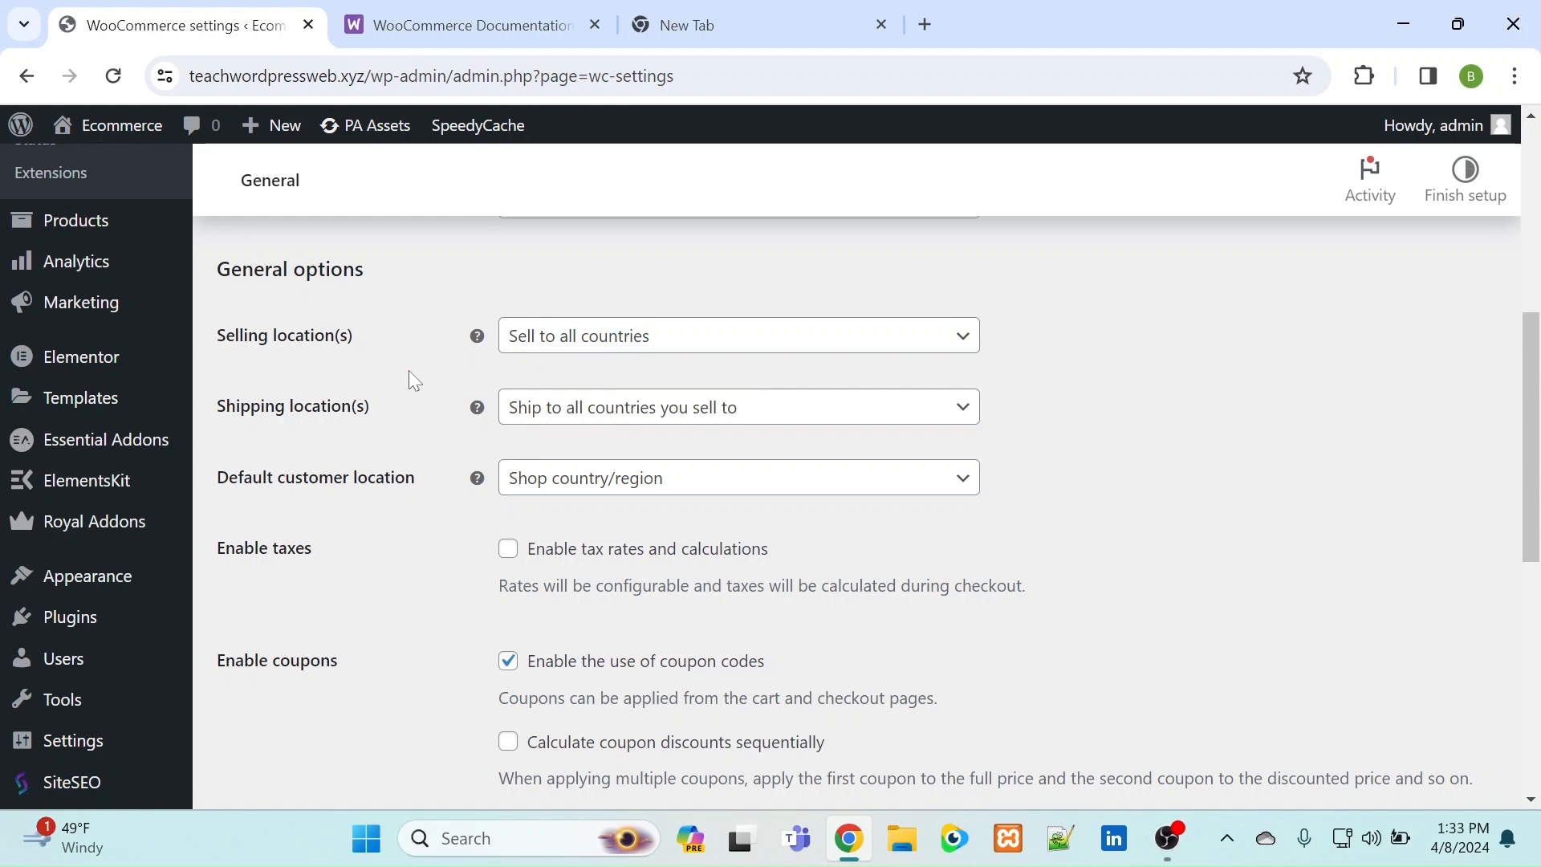
left_click(550, 345)
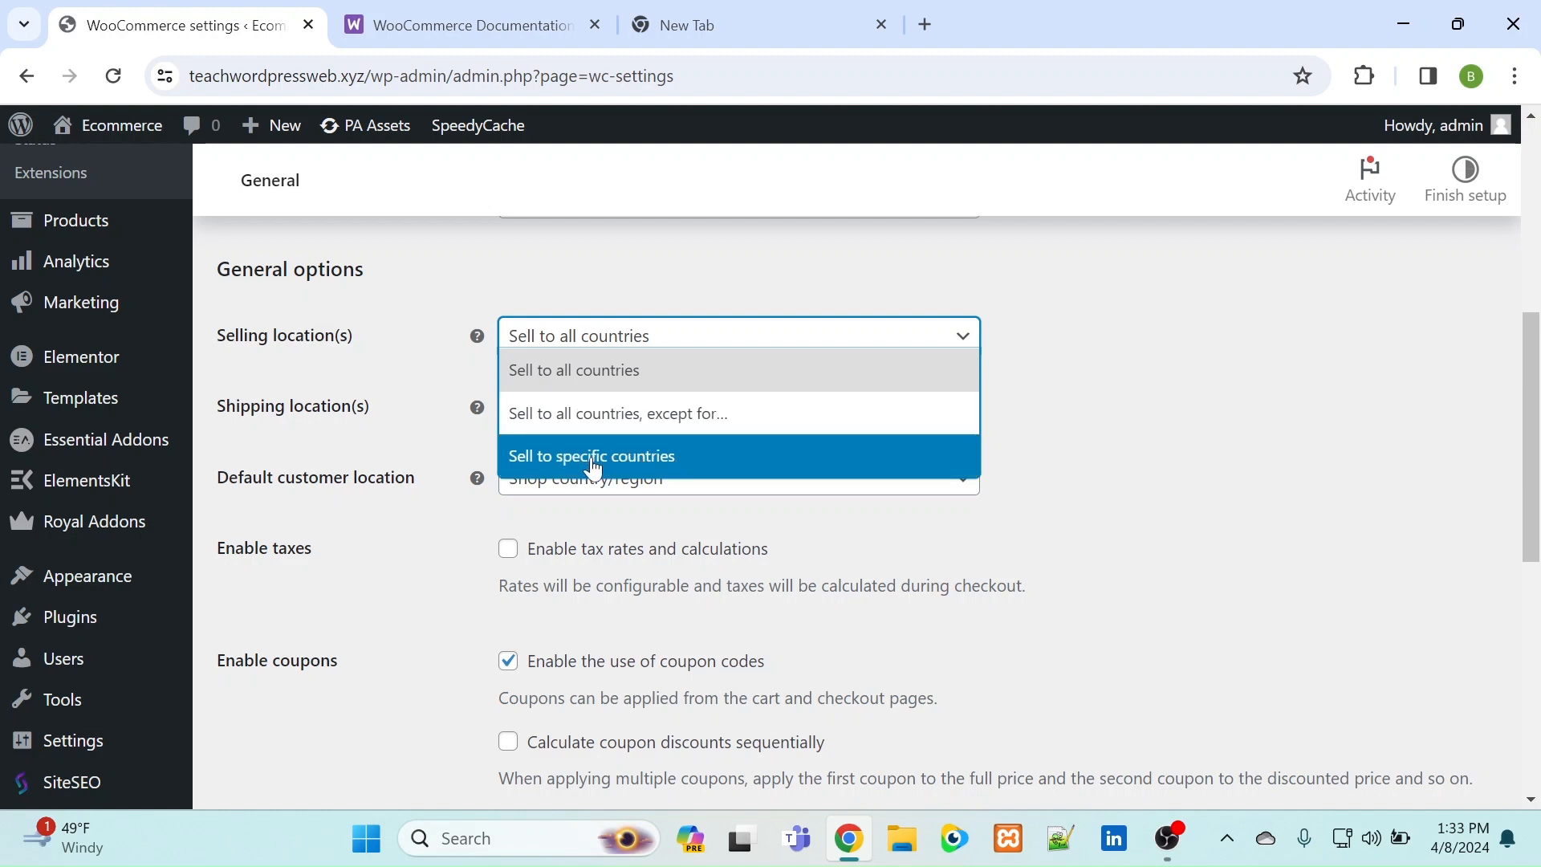
left_click(458, 441)
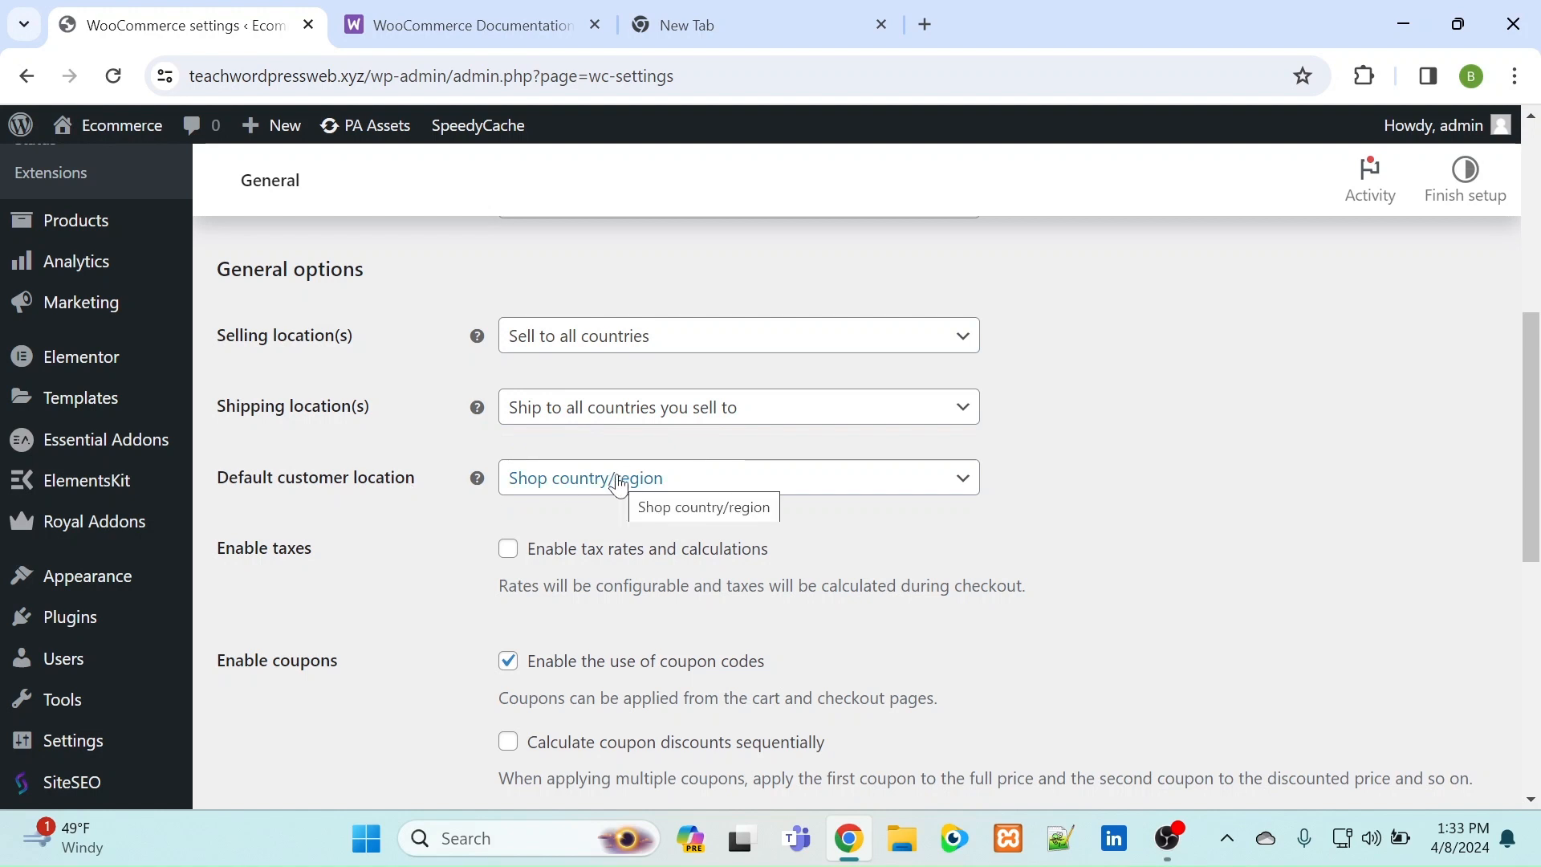
- Examine the default customer location, tax and coupon options in the general store settings
scroll(433, 513, "down", 2)
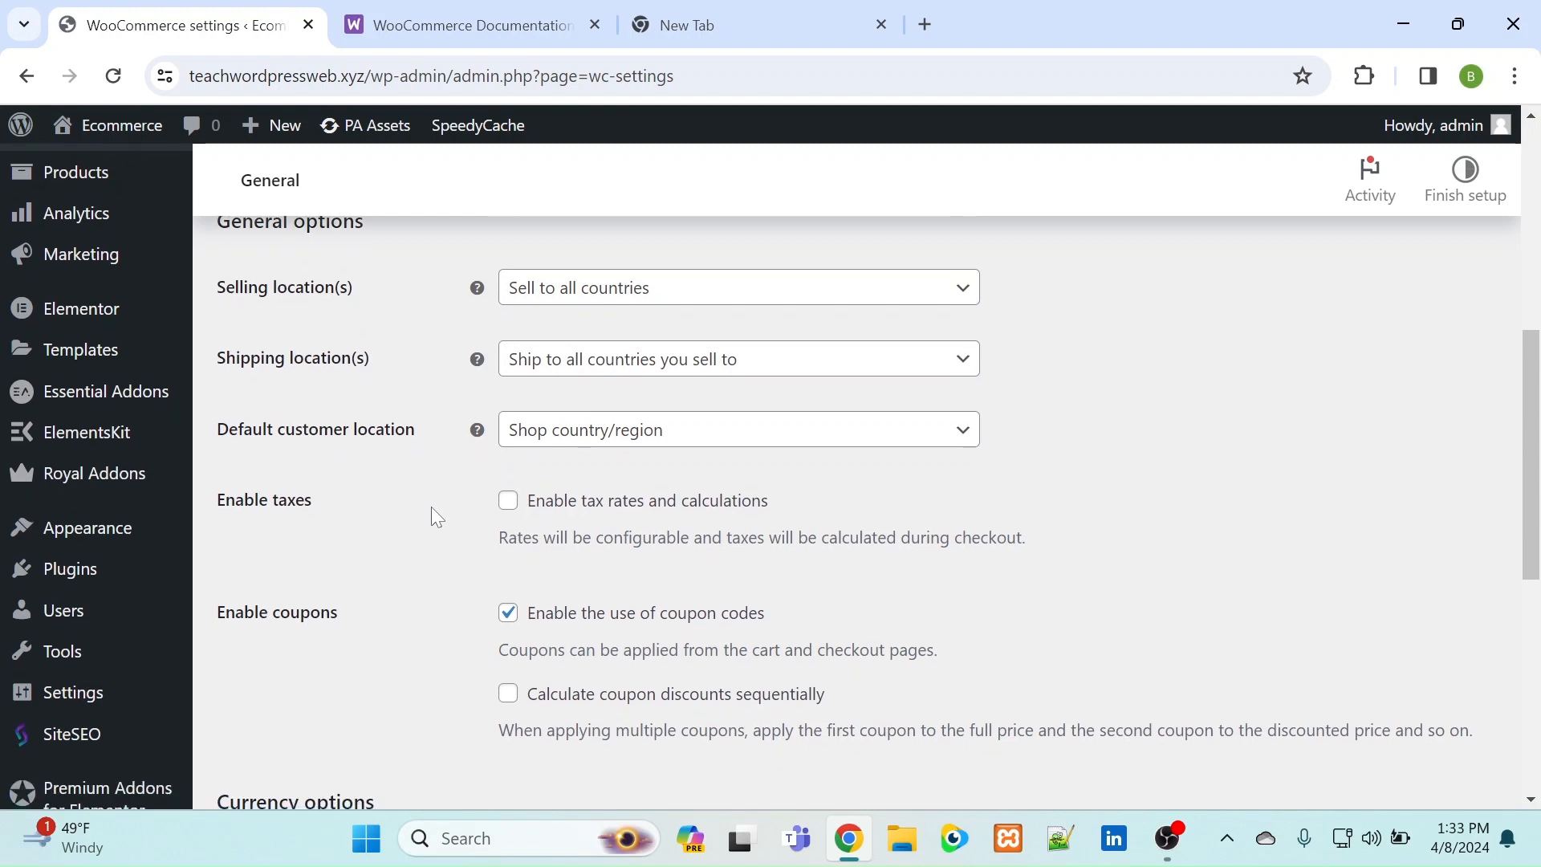
scroll(434, 513, "down", 3)
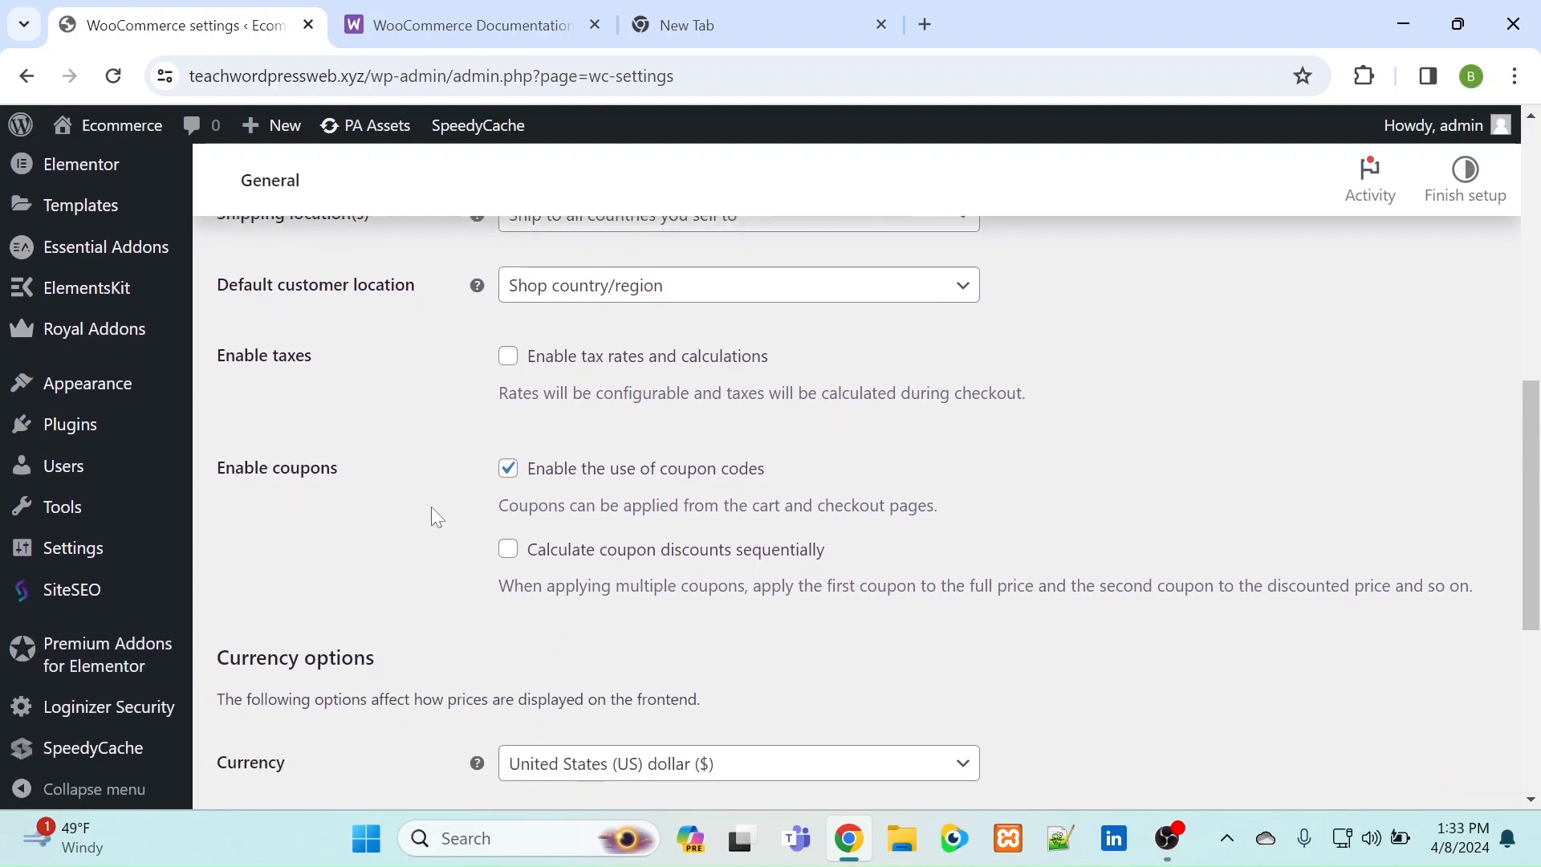
scroll(435, 515, "down", 1)
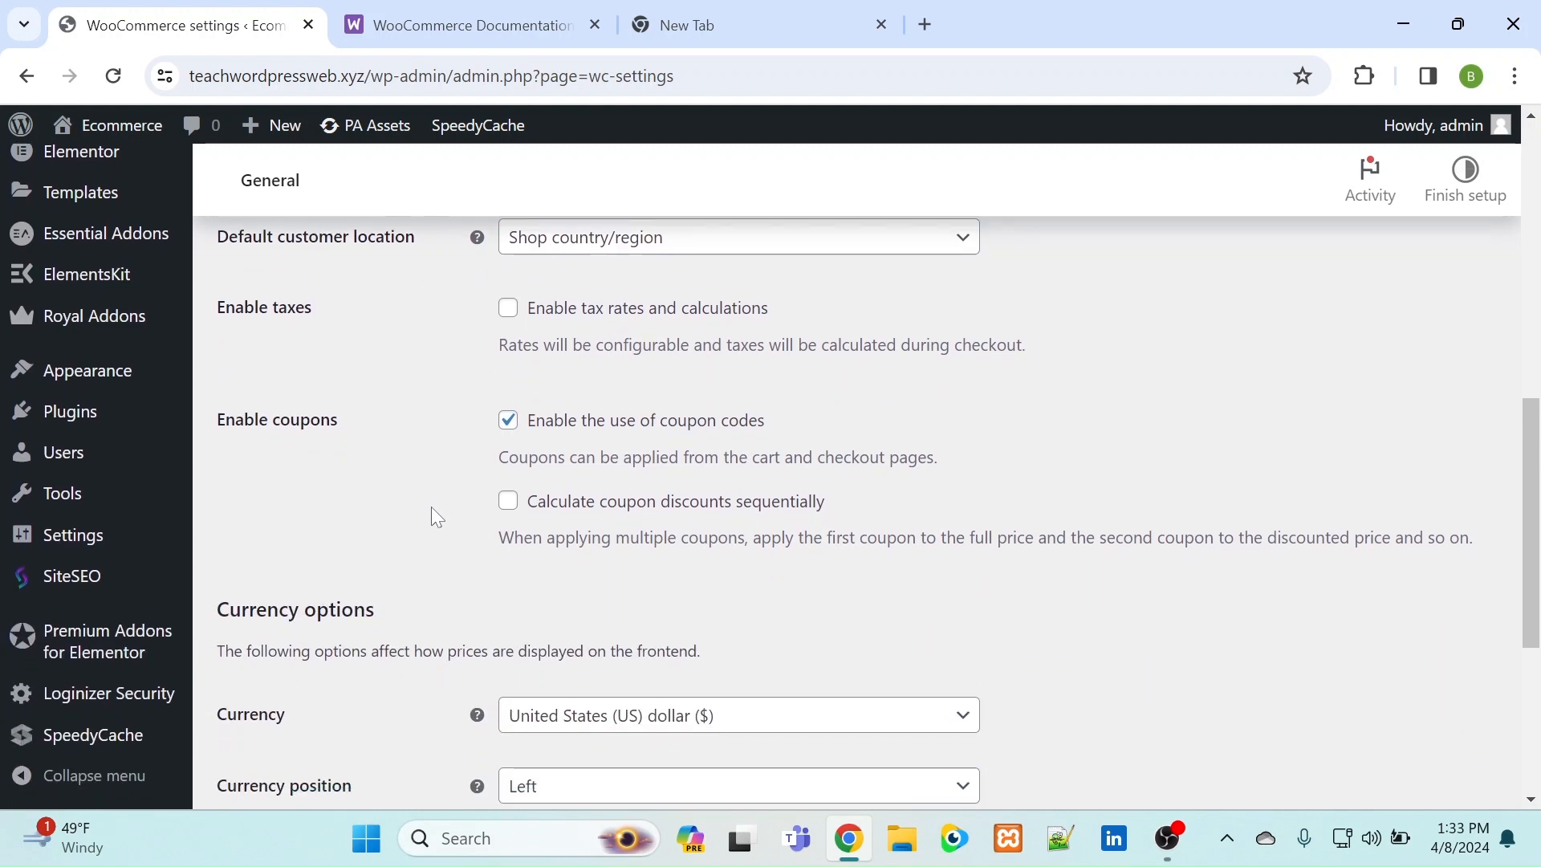
scroll(434, 516, "down", 1)
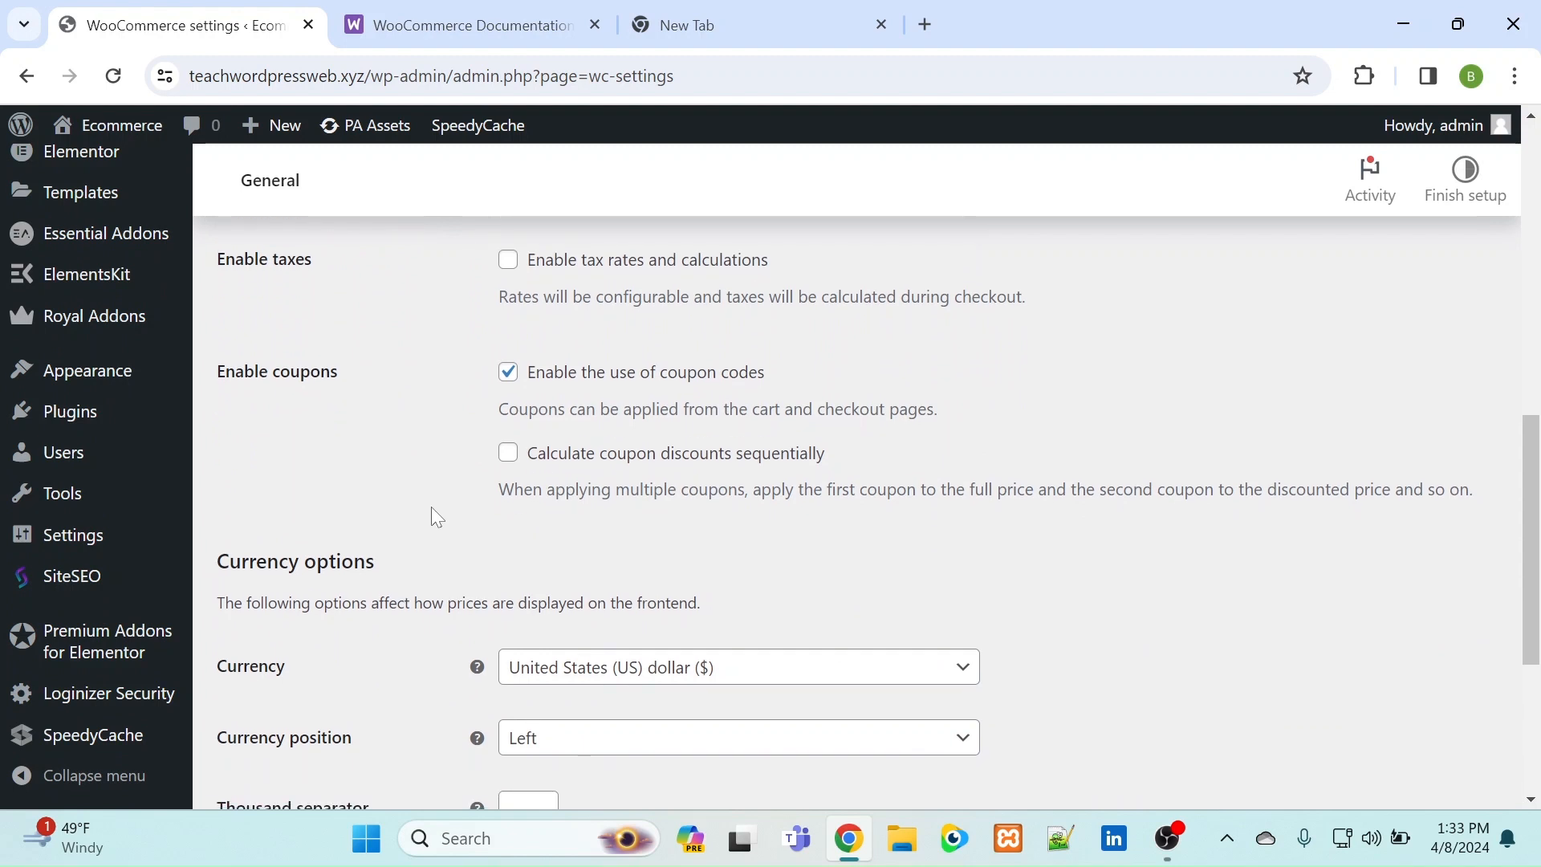
scroll(434, 516, "up", 3)
scroll(431, 508, "down", 1)
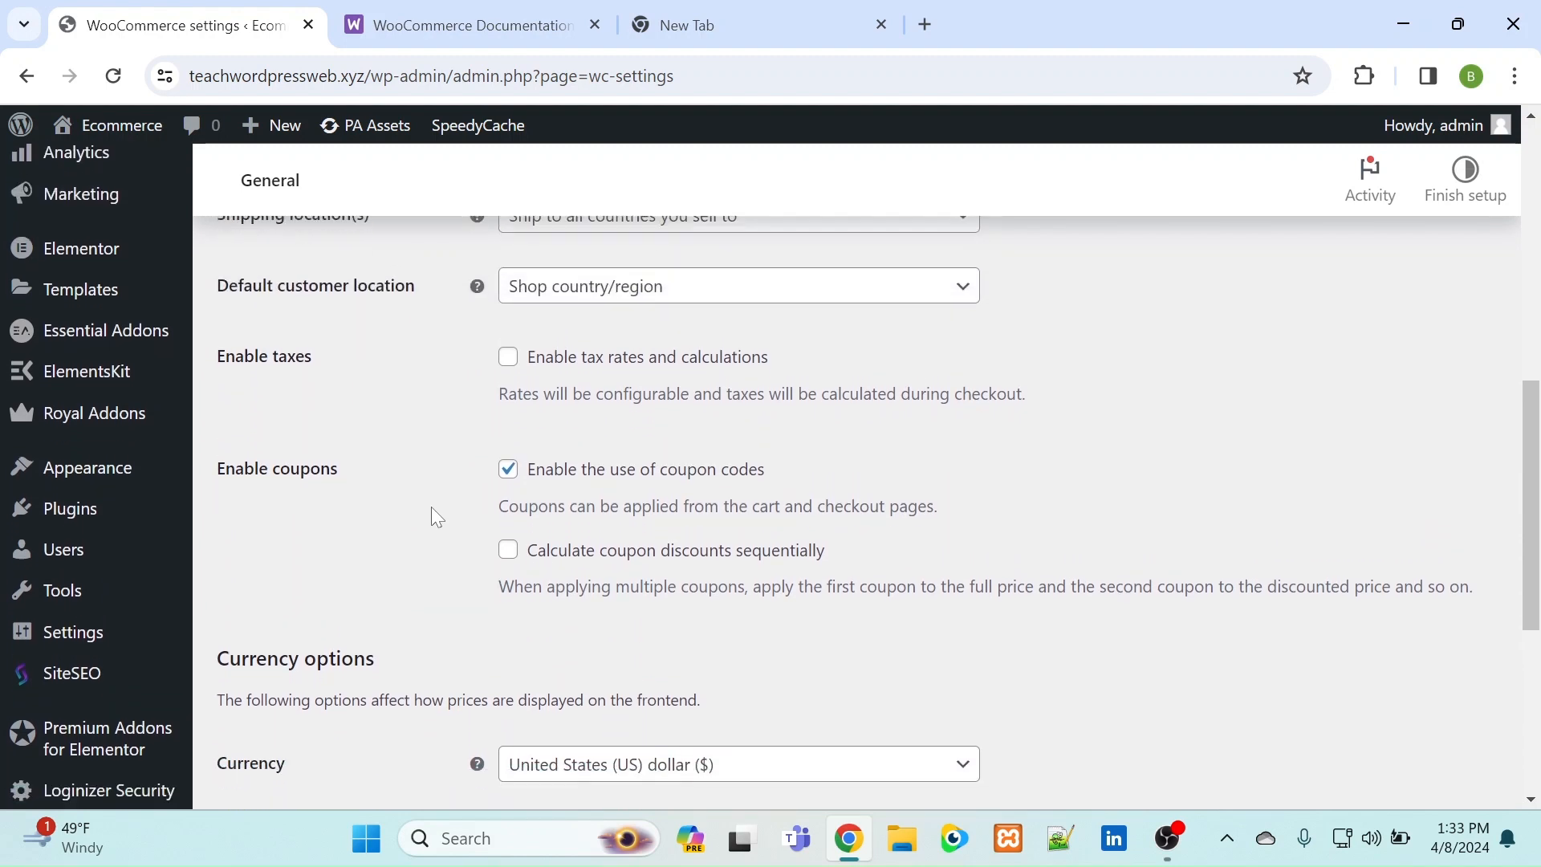
scroll(431, 508, "down", 1)
scroll(431, 508, "down", 1)
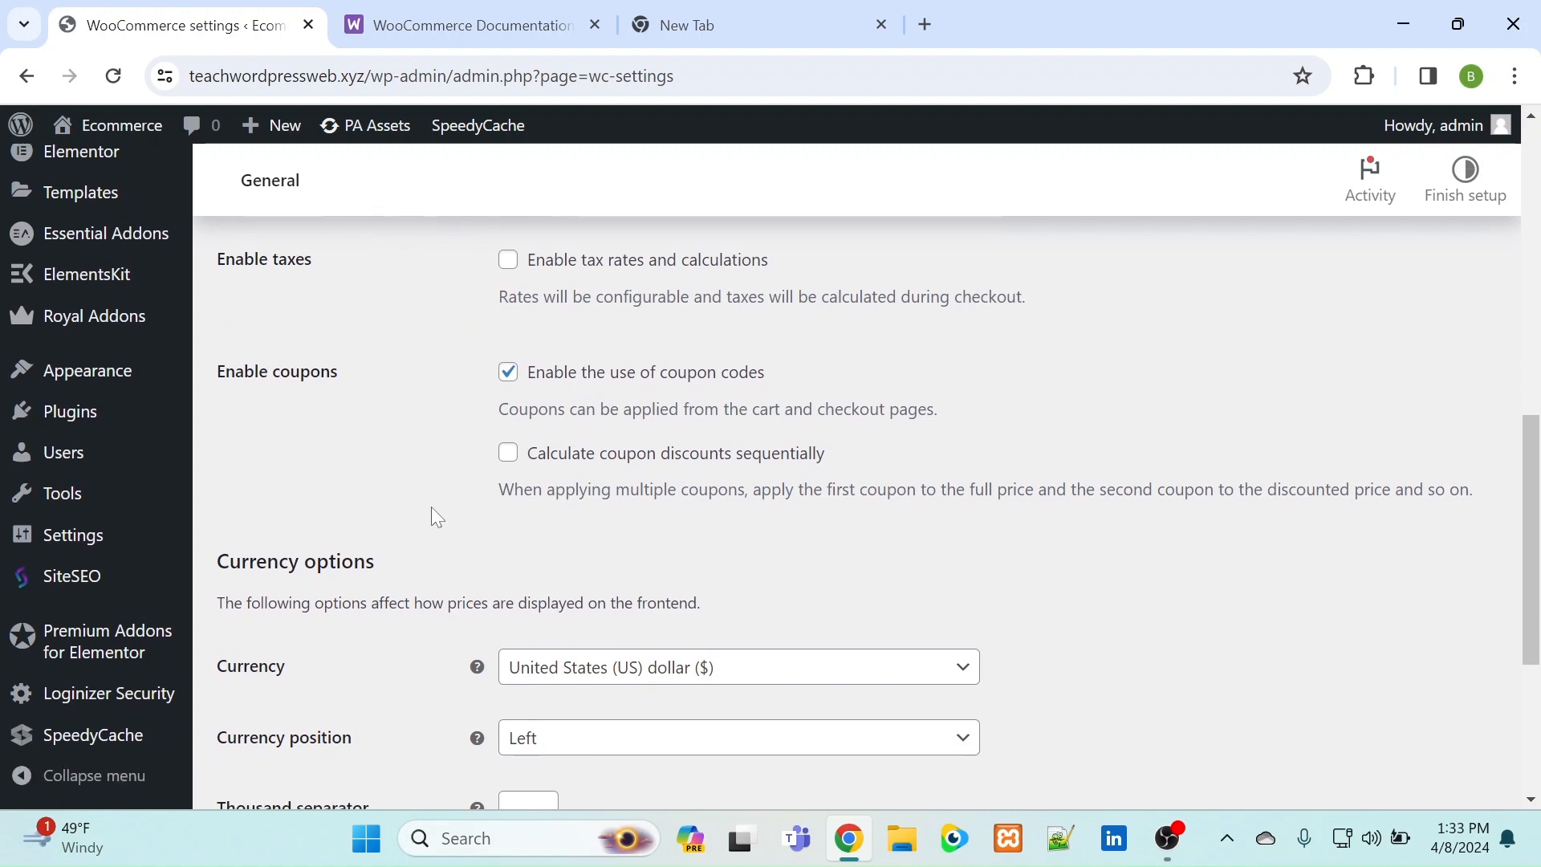
- Set the store currency to United States (US) dollar ($) and the currency position to Left
scroll(431, 508, "down", 1)
scroll(431, 507, "down", 3)
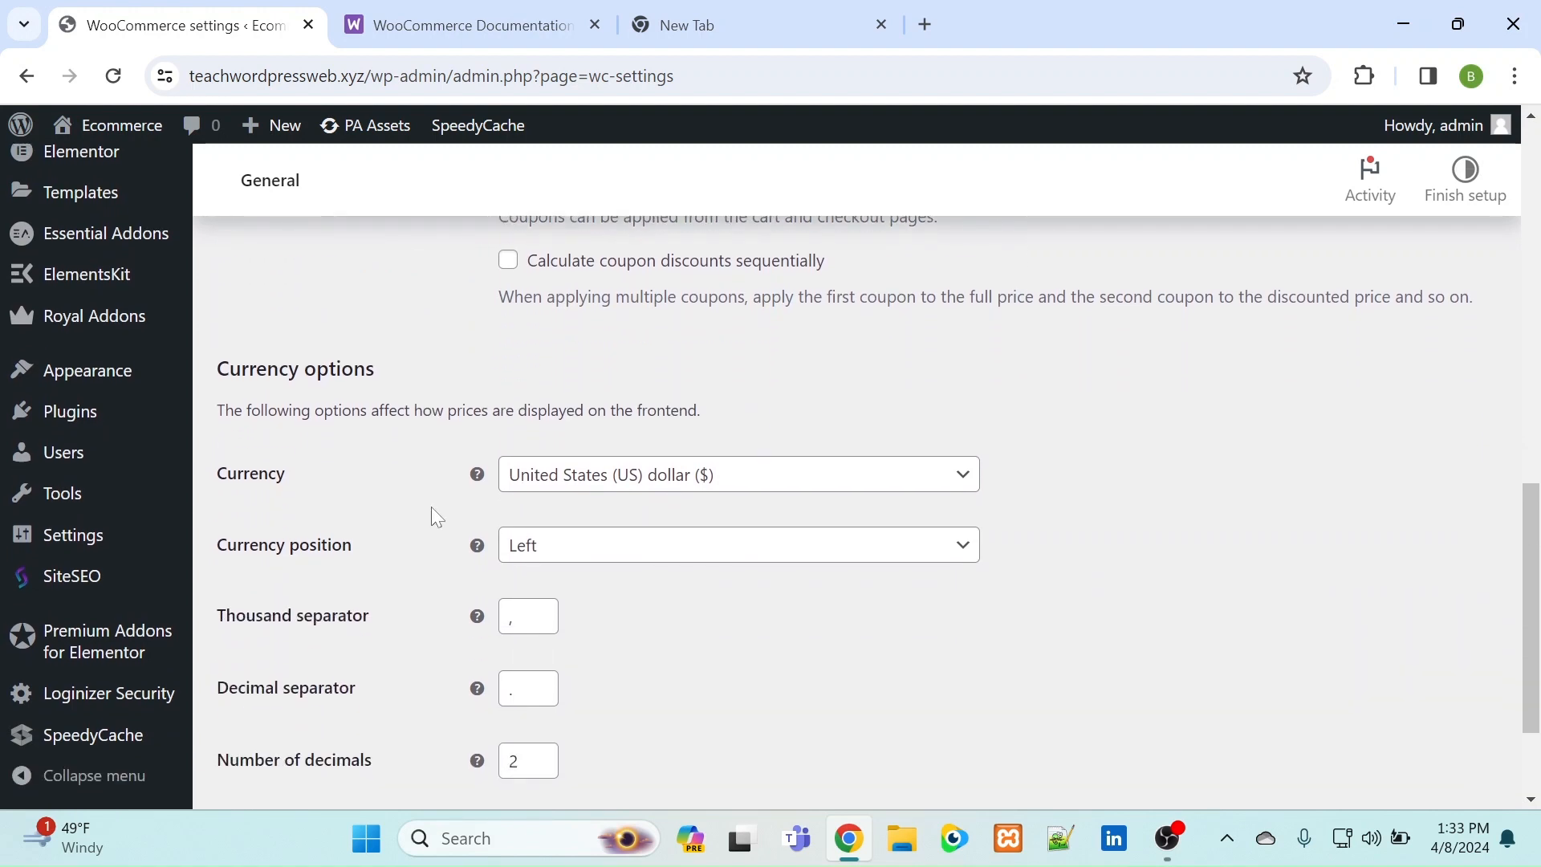
scroll(431, 508, "down", 1)
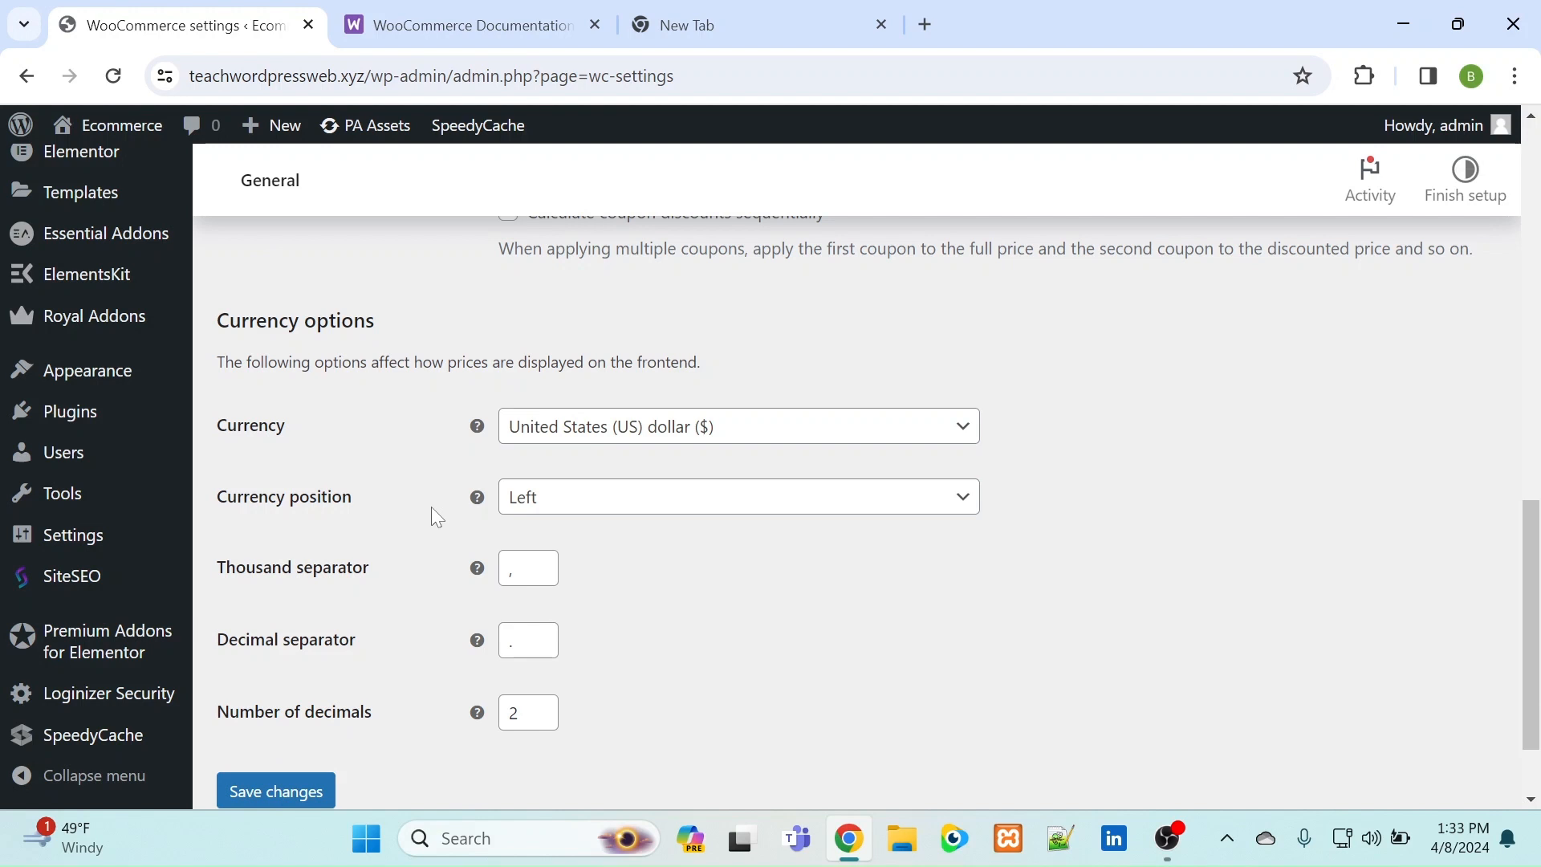
left_click(532, 434)
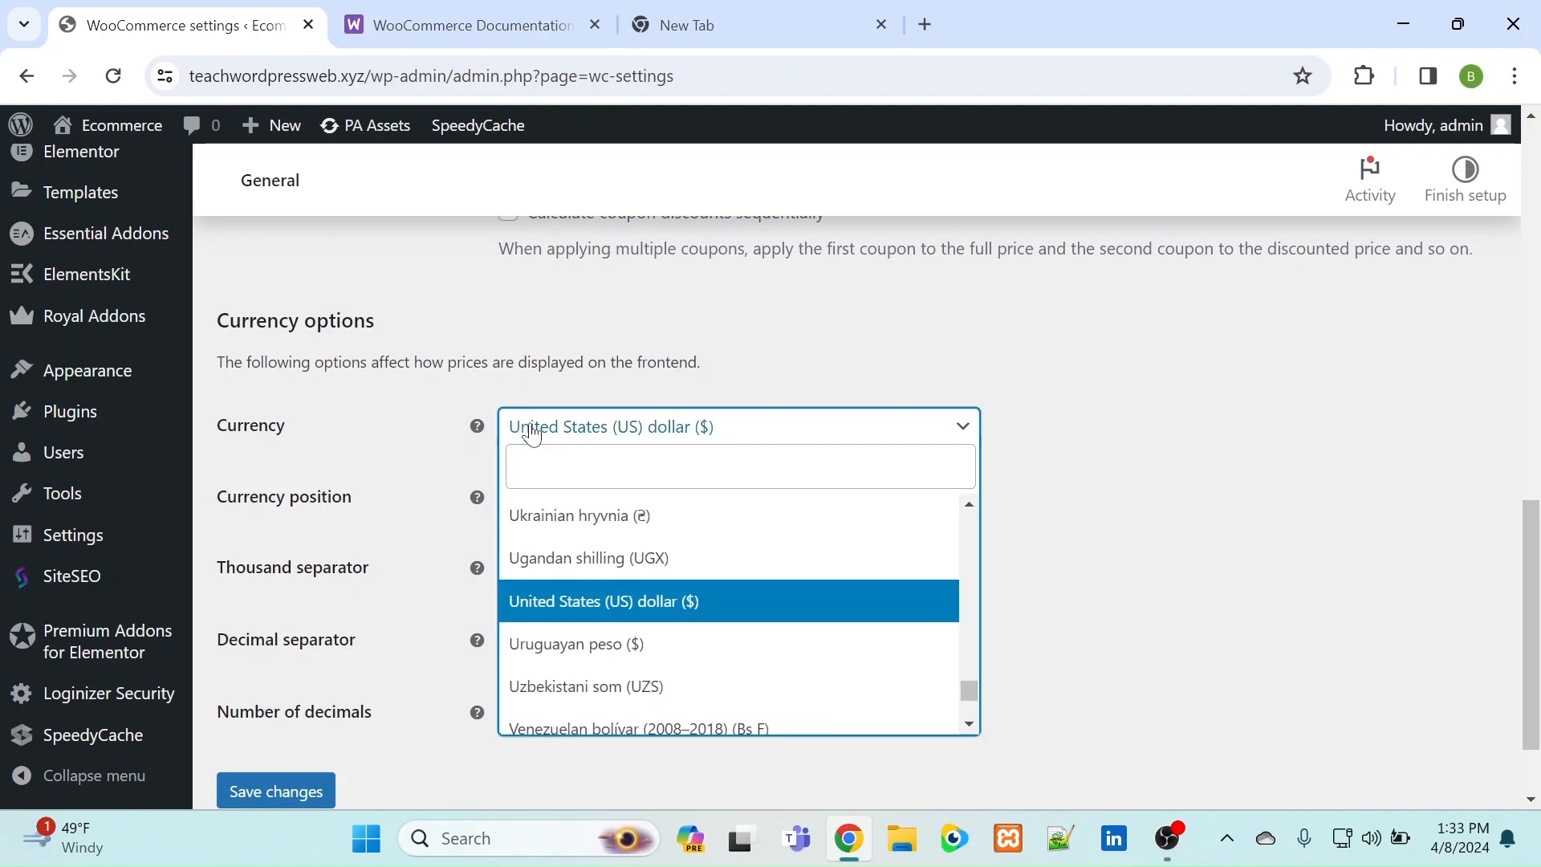
left_click(679, 614)
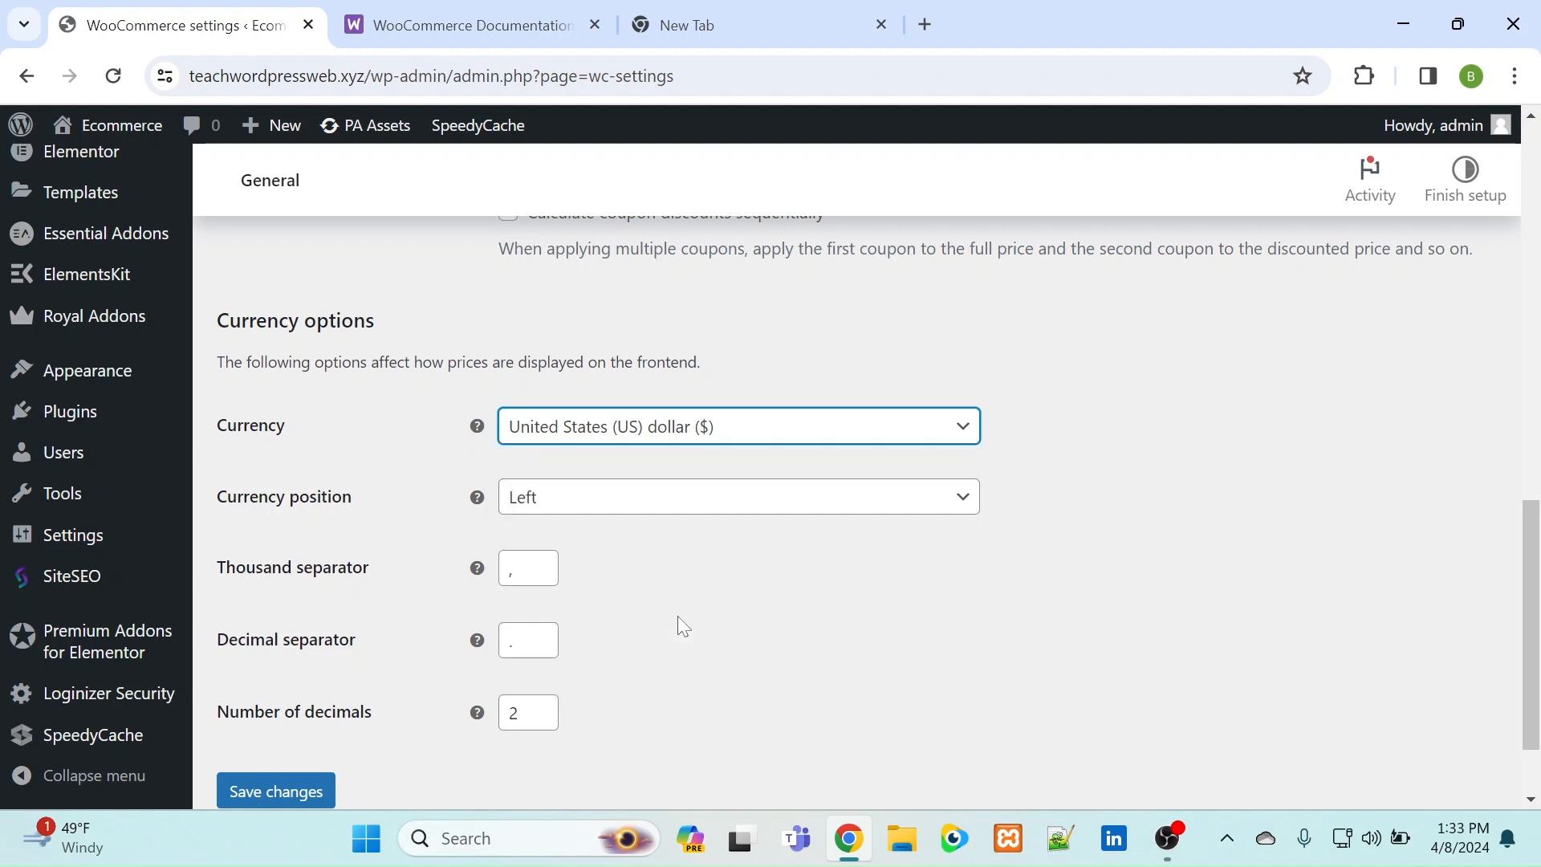
left_click(585, 514)
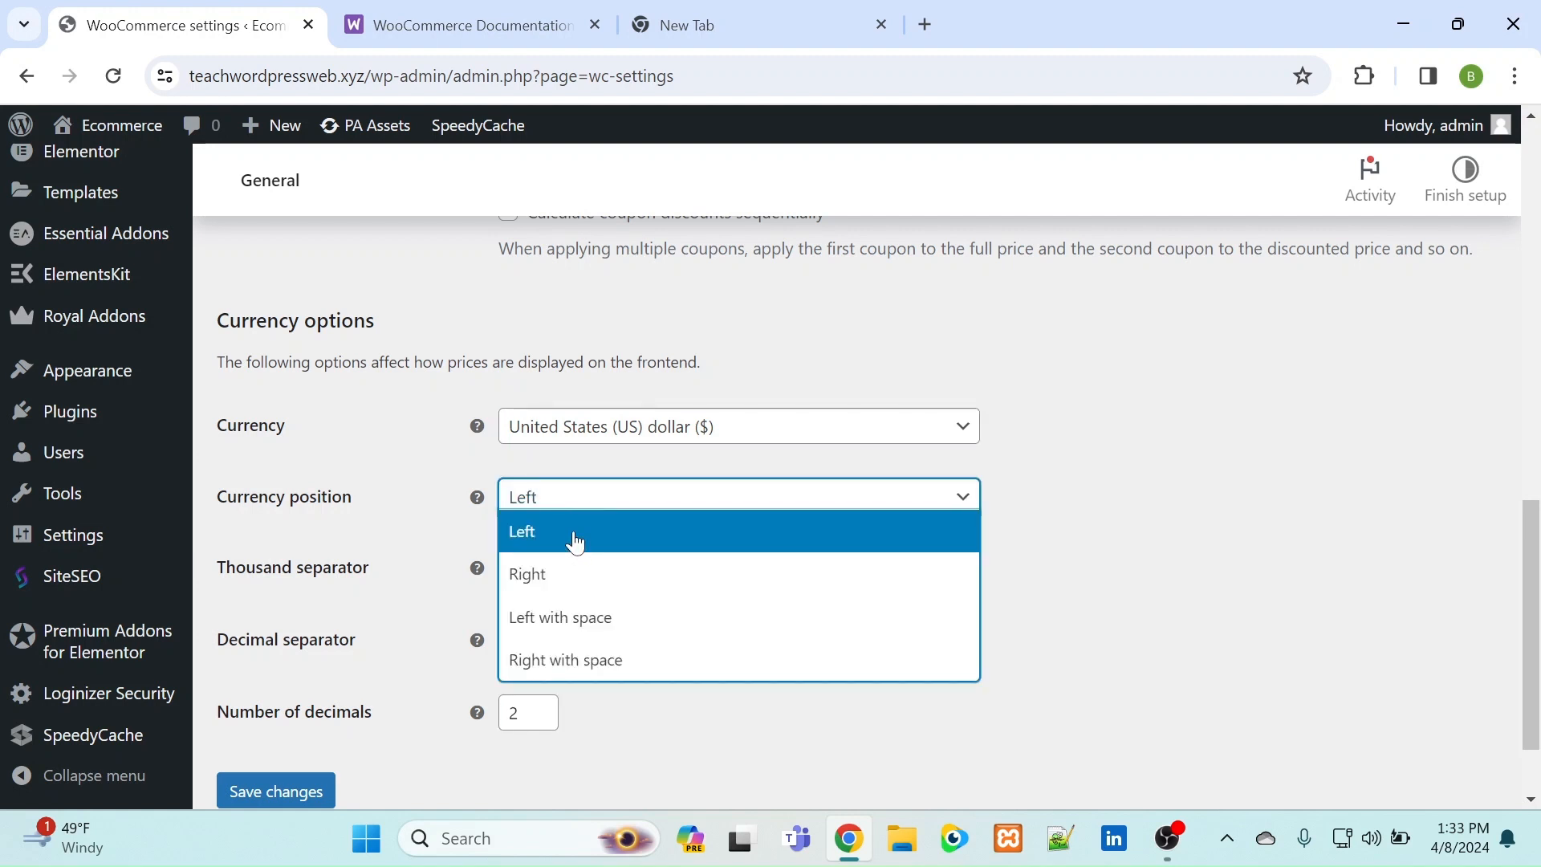
left_click(576, 544)
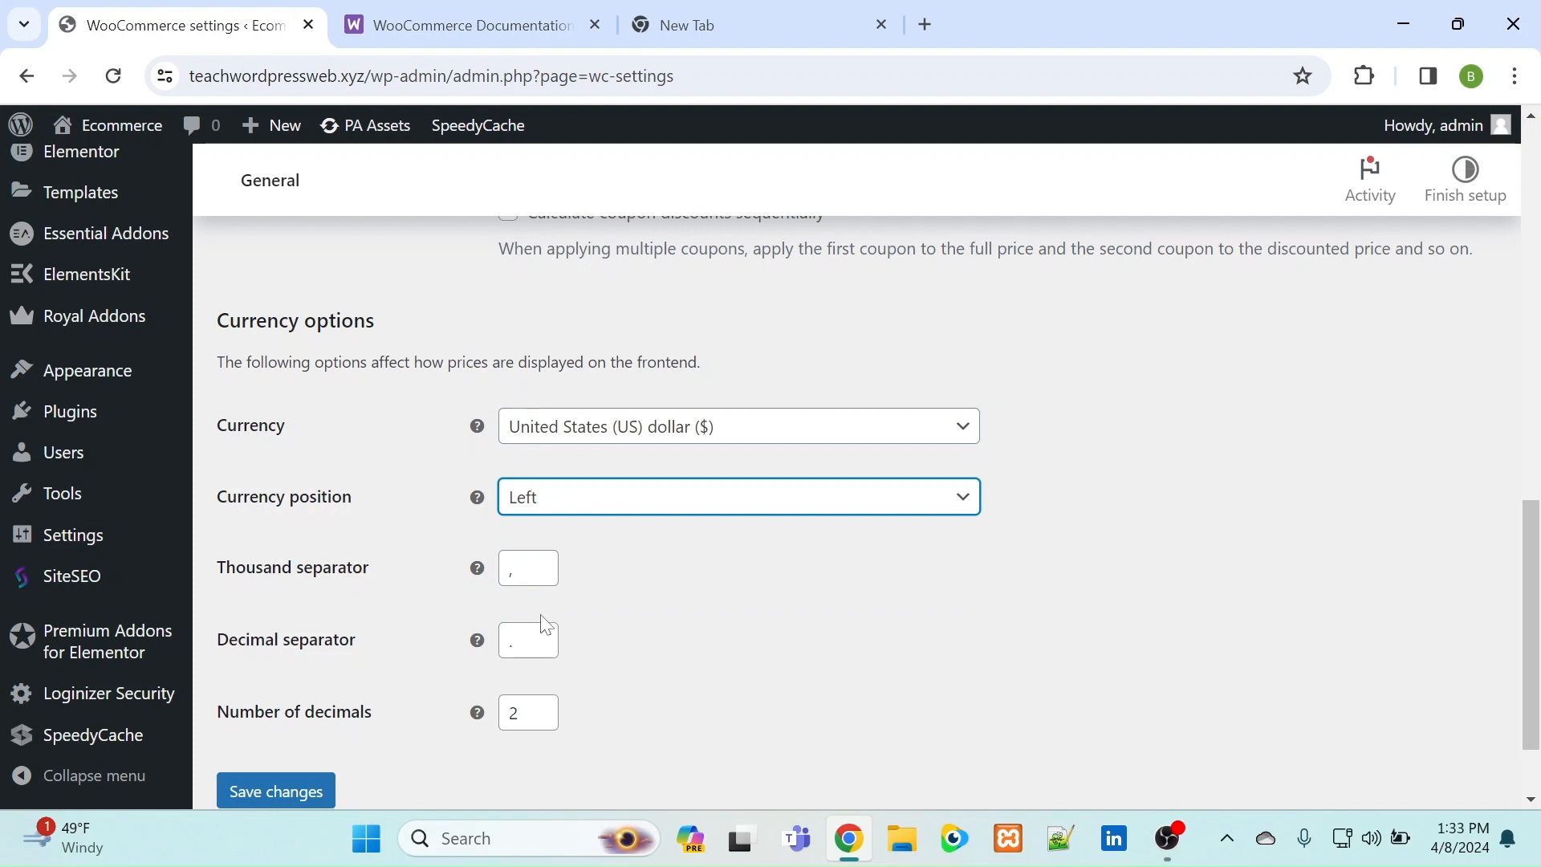
- Check the decimal separator and number of decimals fields, and save the general store settings
left_click(529, 641)
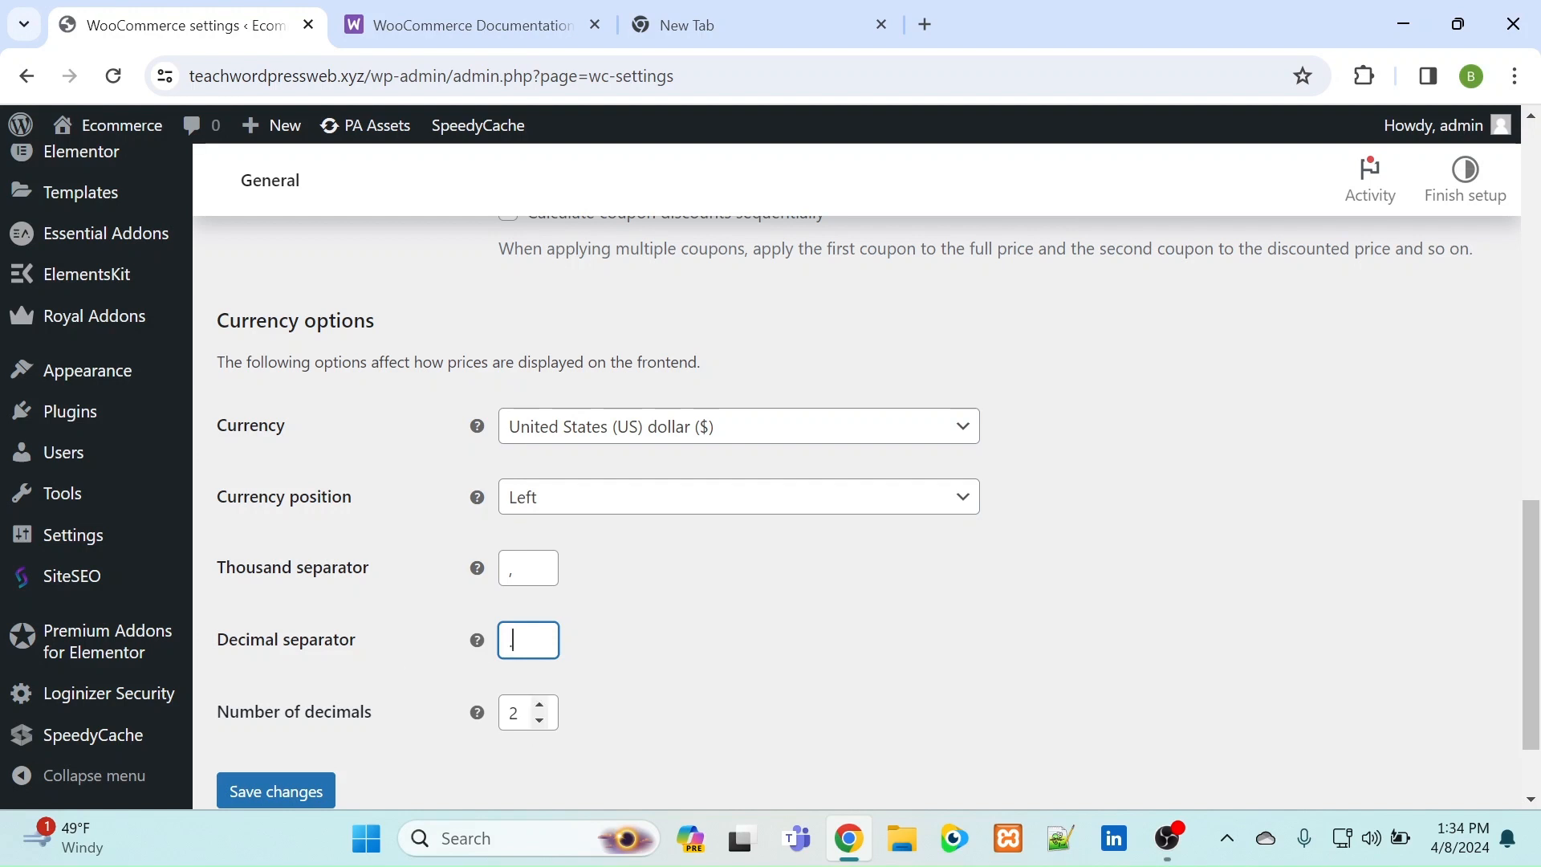
left_click(522, 713)
left_click(782, 647)
scroll(782, 646, "down", 1)
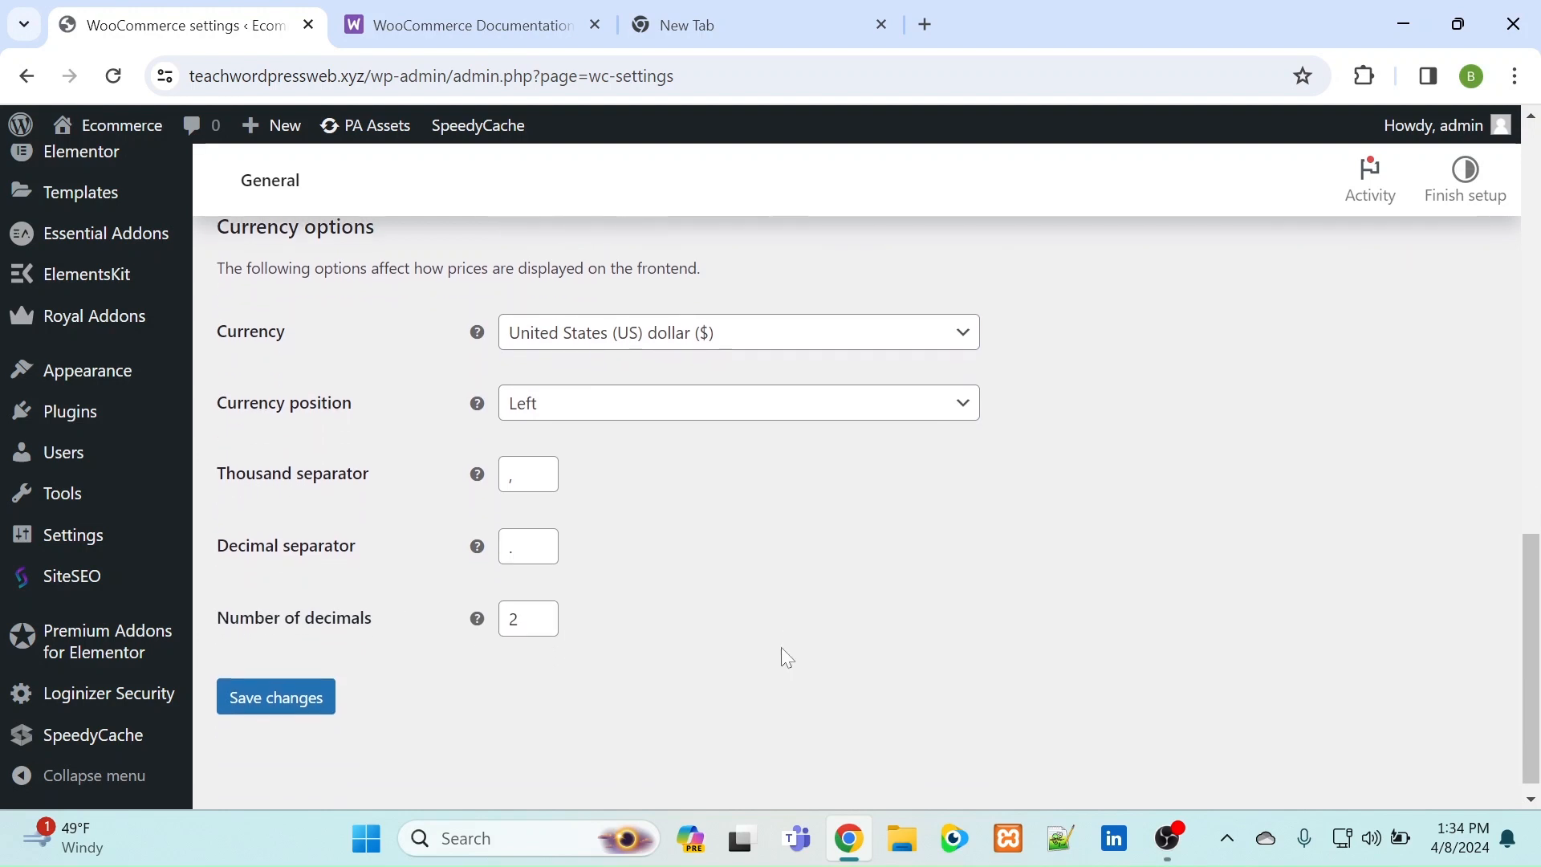
left_click(285, 696)
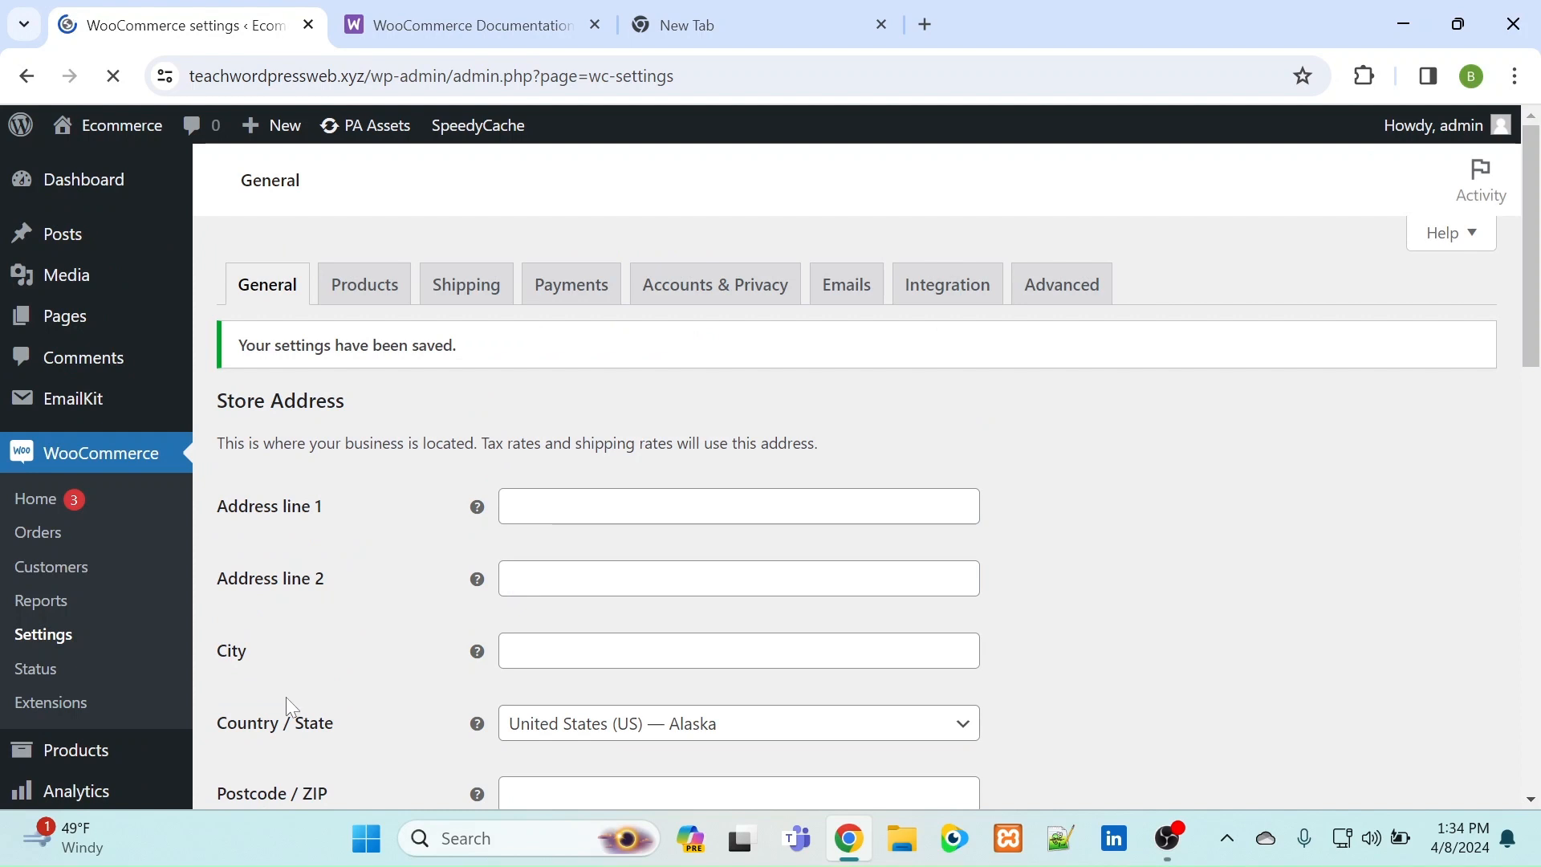
scroll(285, 696, "down", 1)
scroll(286, 697, "up", 1)
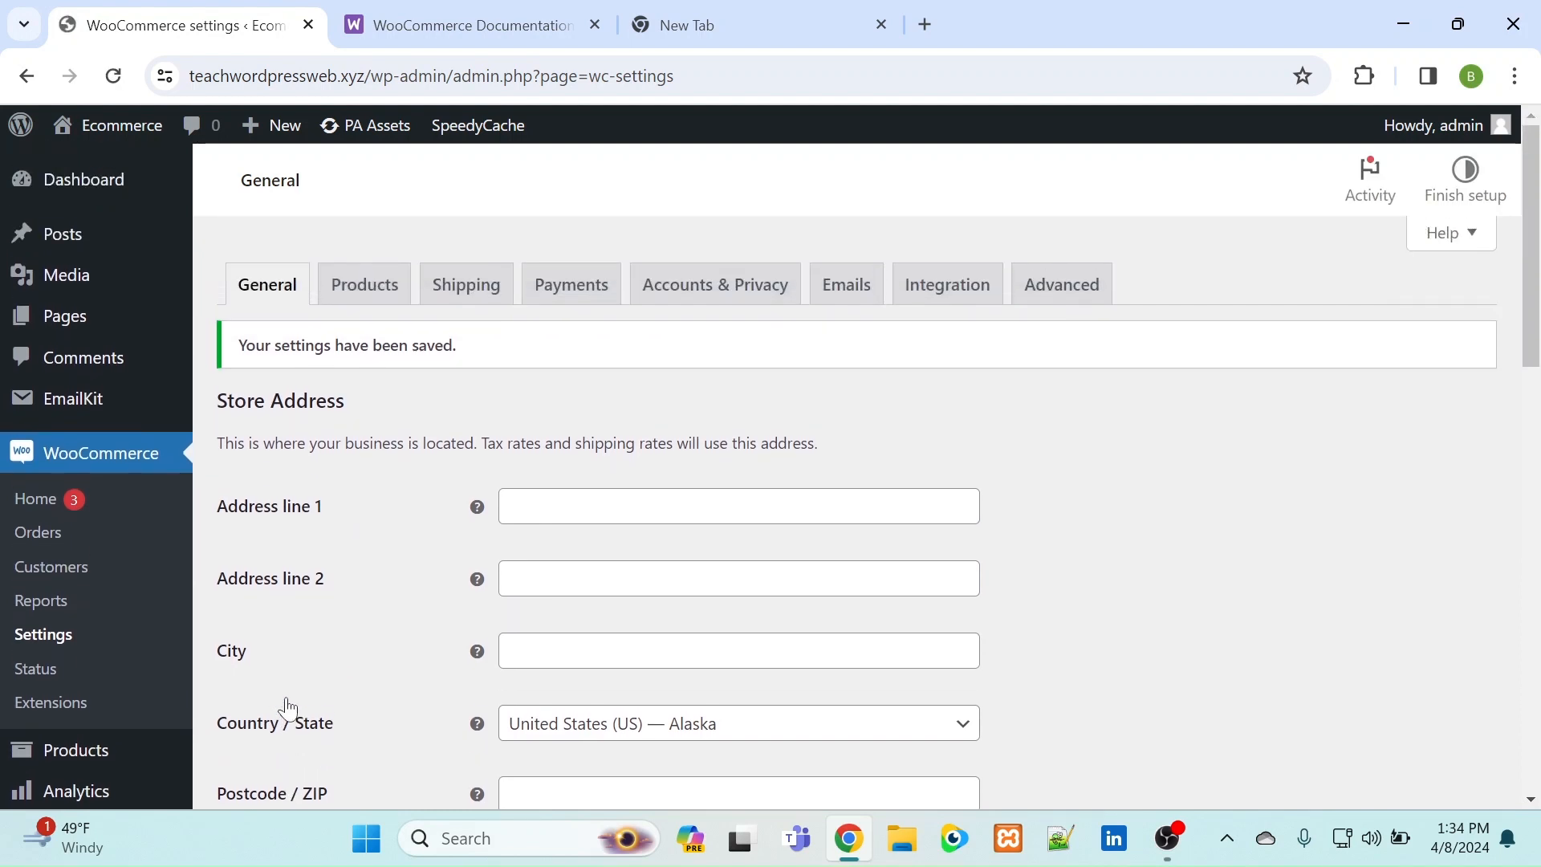
- Open the Products settings and choose Shop as the shop page
left_click(368, 287)
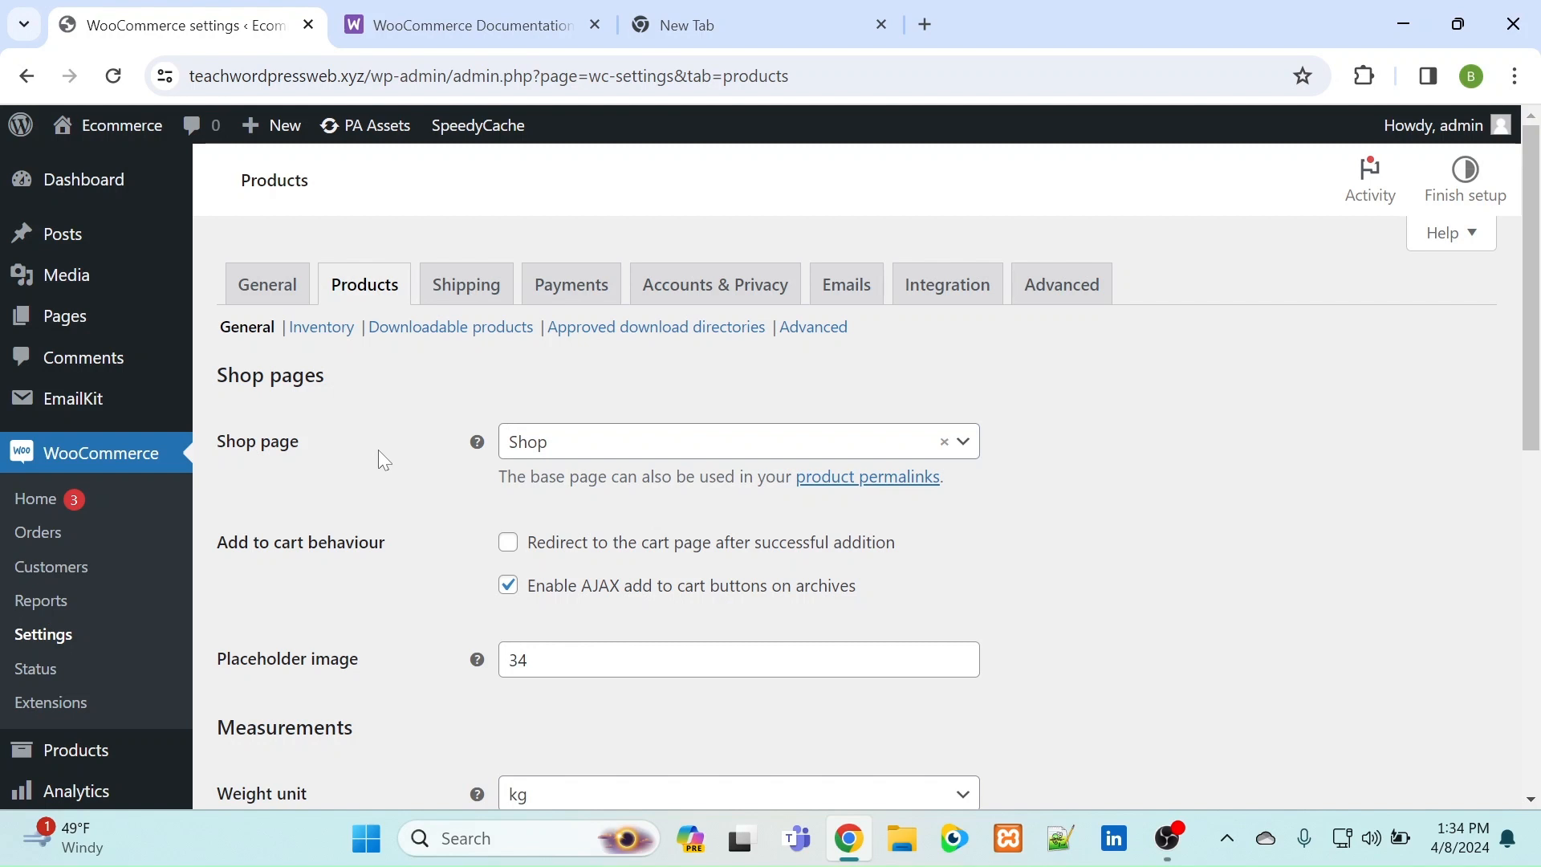
left_click(567, 449)
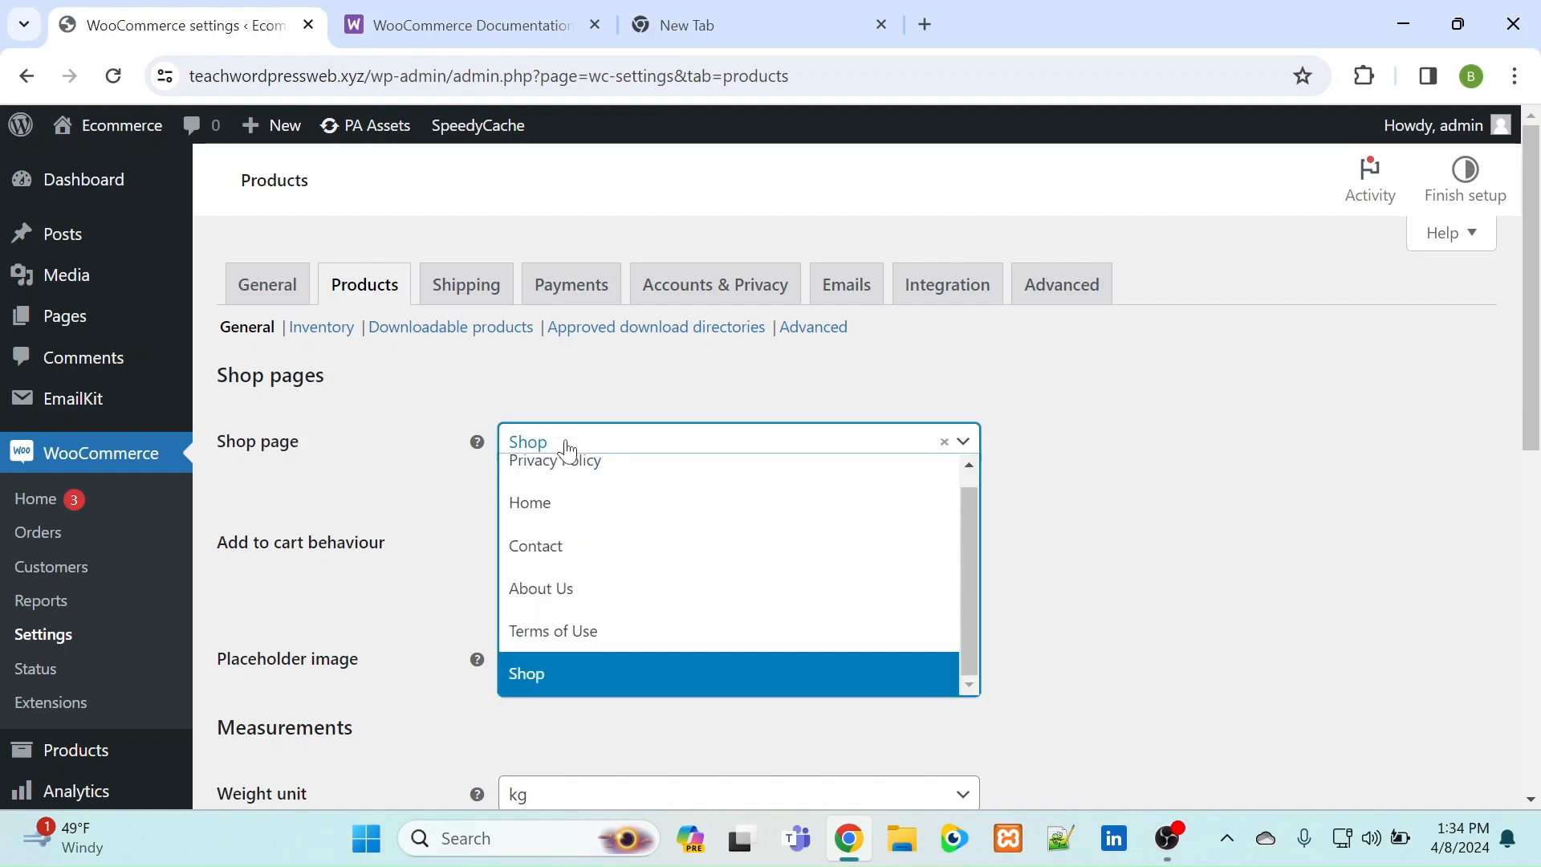
left_click(577, 677)
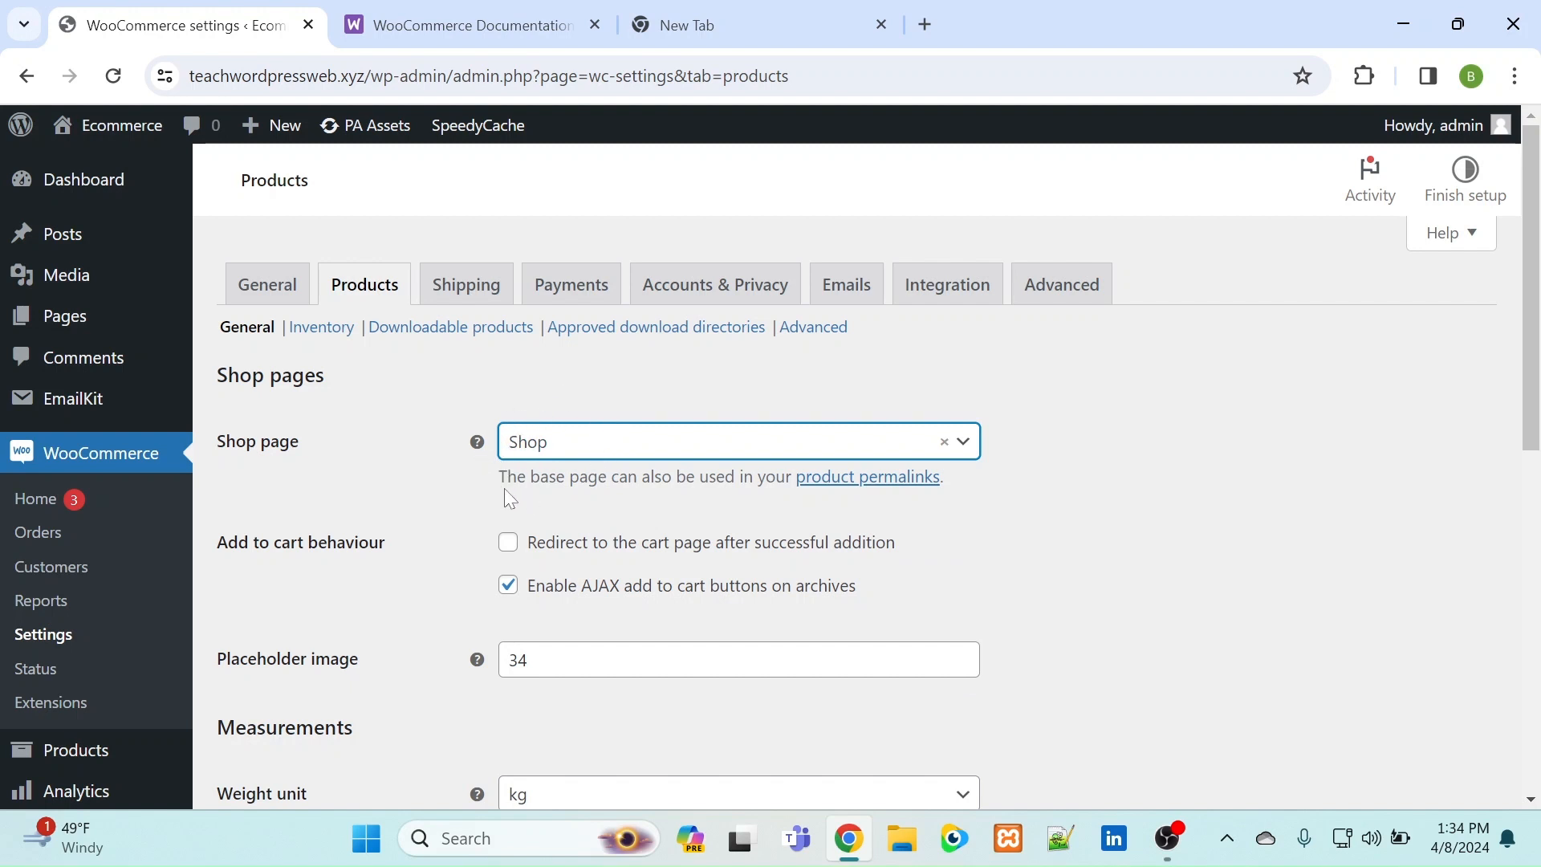
left_click(533, 447)
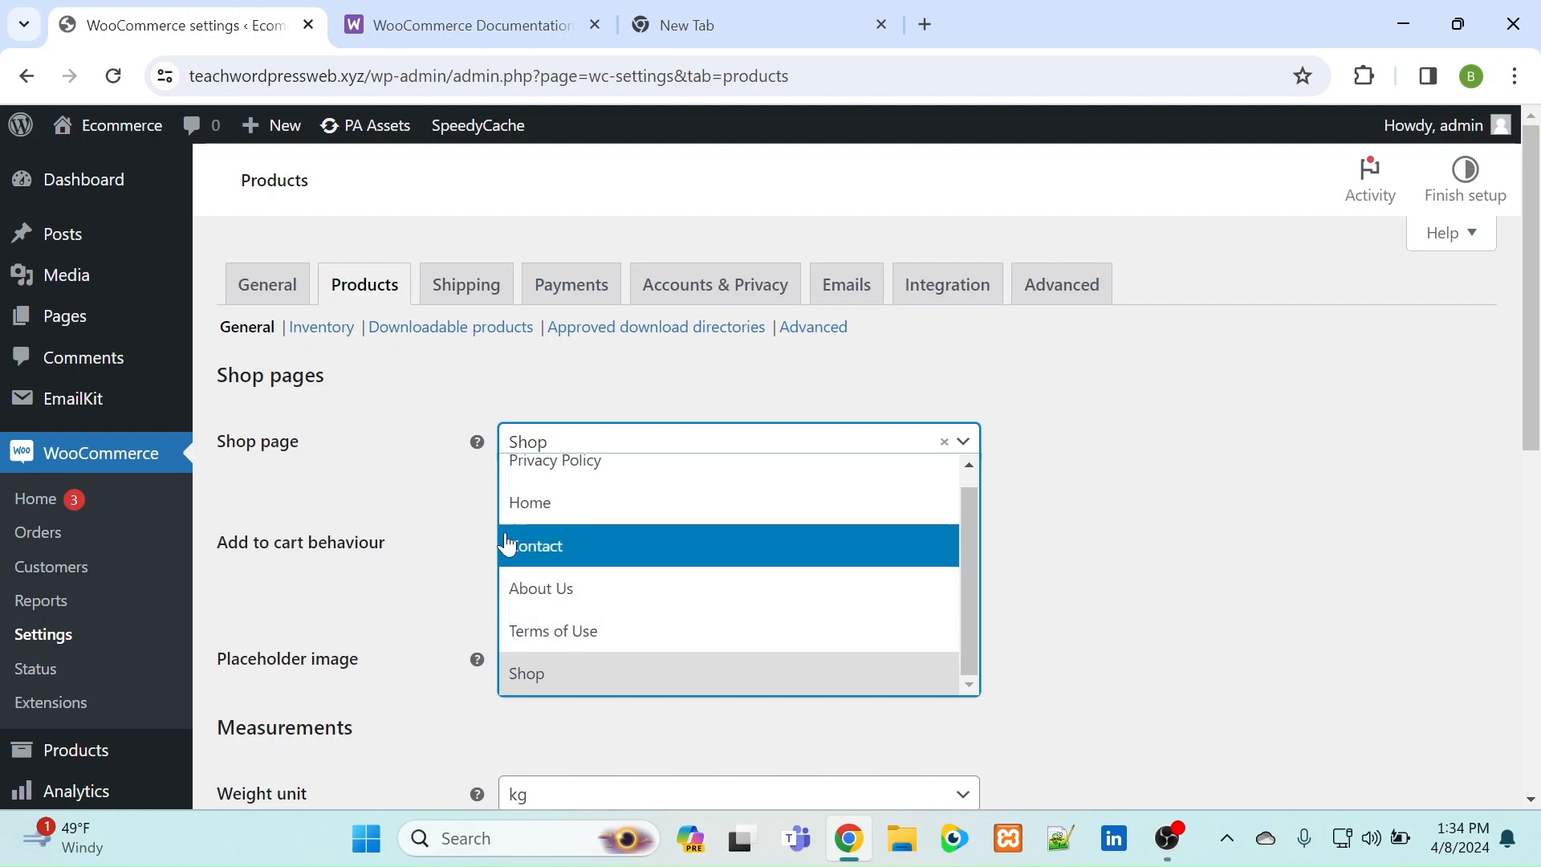
left_click(397, 494)
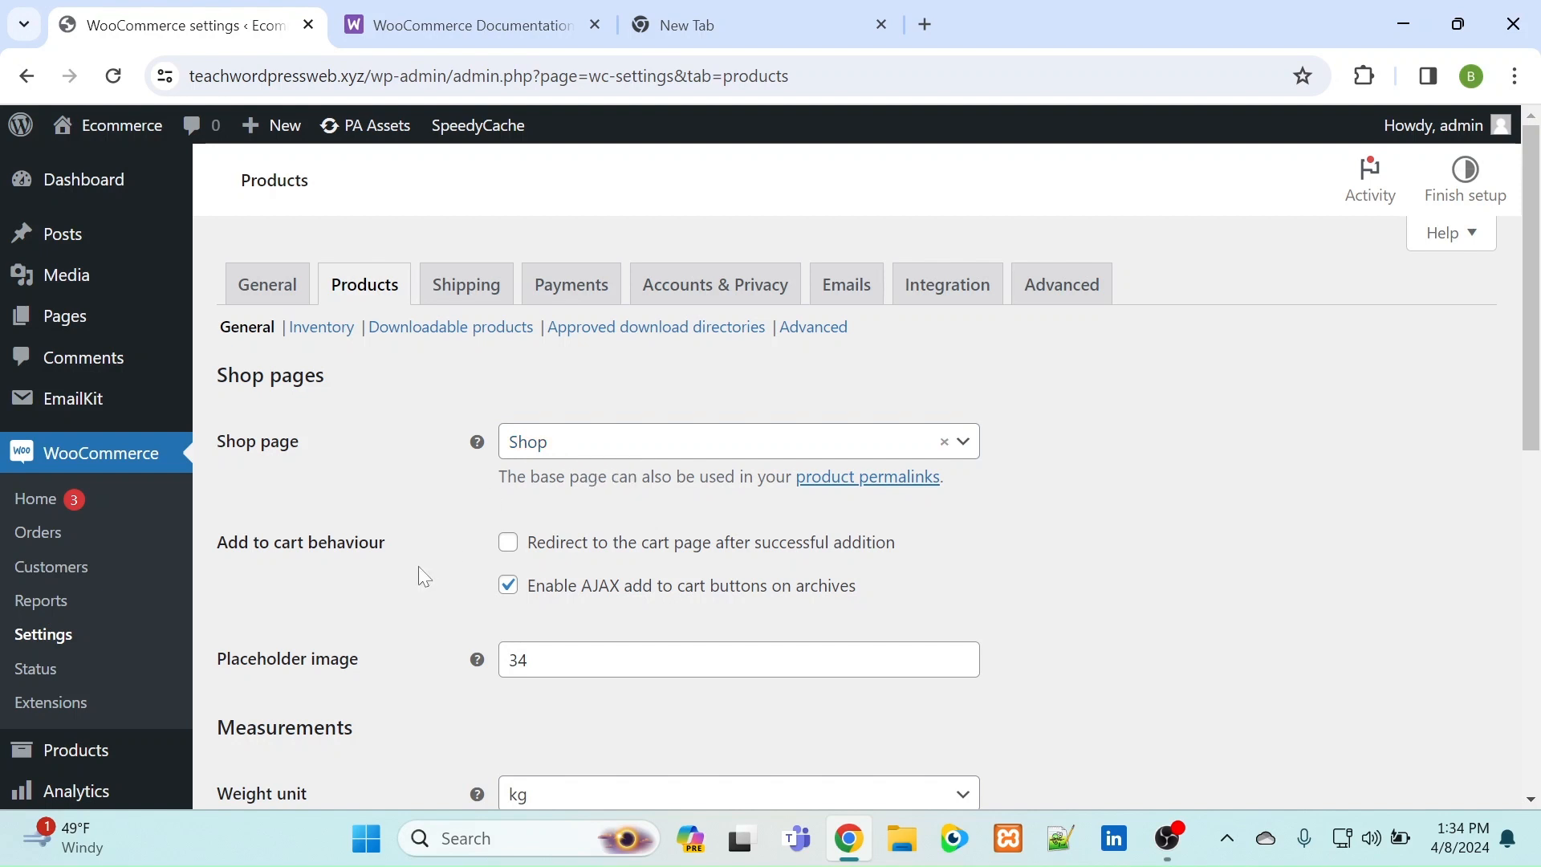
- Try the option that redirects to the cart page after successful addition, switching it on and off again
scroll(418, 566, "down", 2)
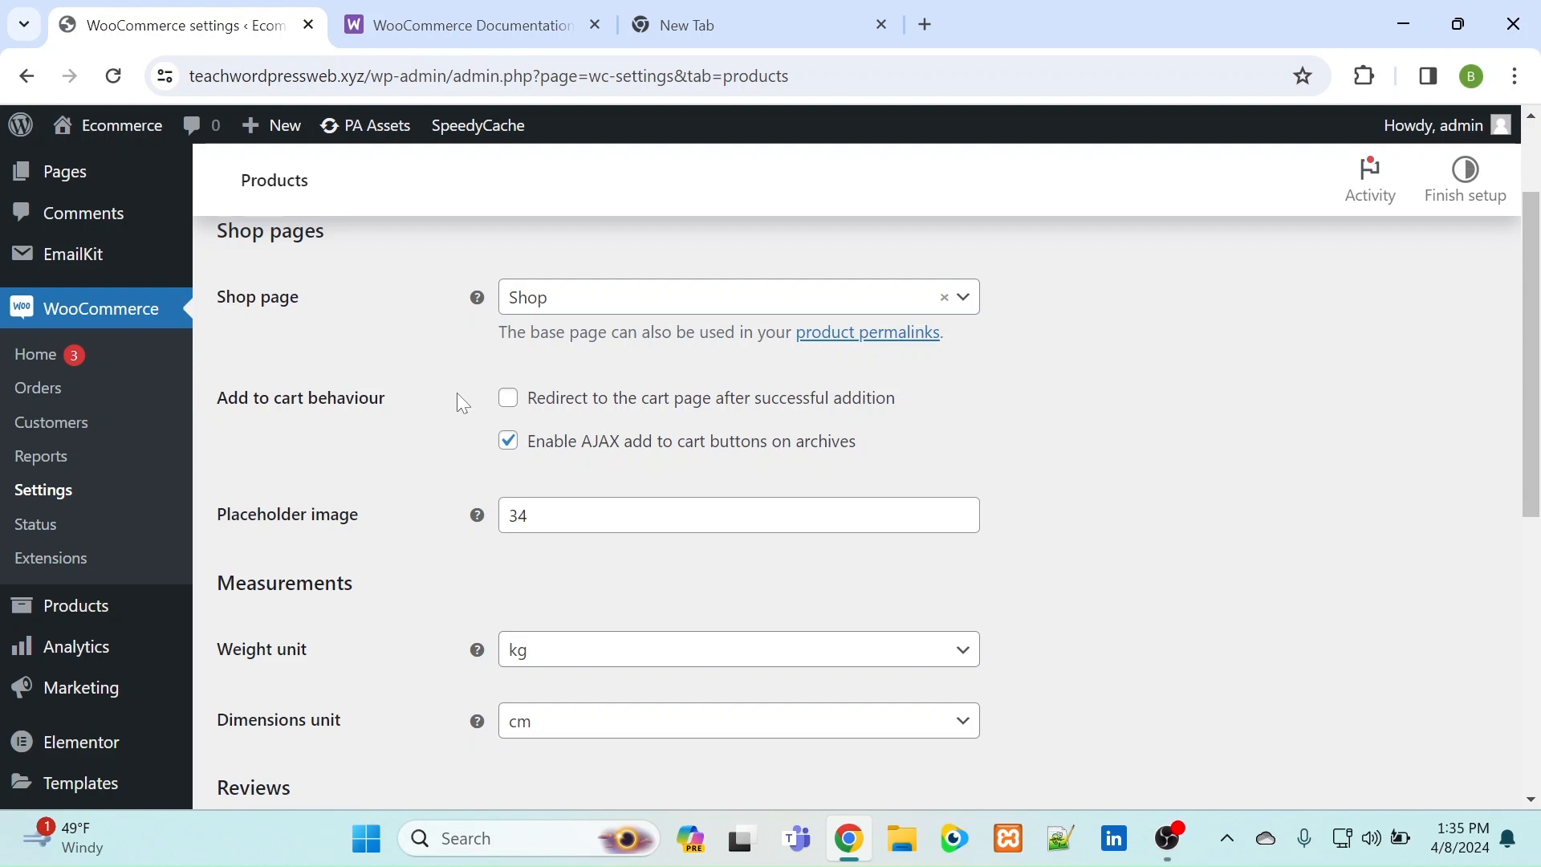
left_click(508, 399)
left_click(508, 400)
- Examine the measurement units, product review and star rating options in the Products settings
scroll(460, 411, "down", 2)
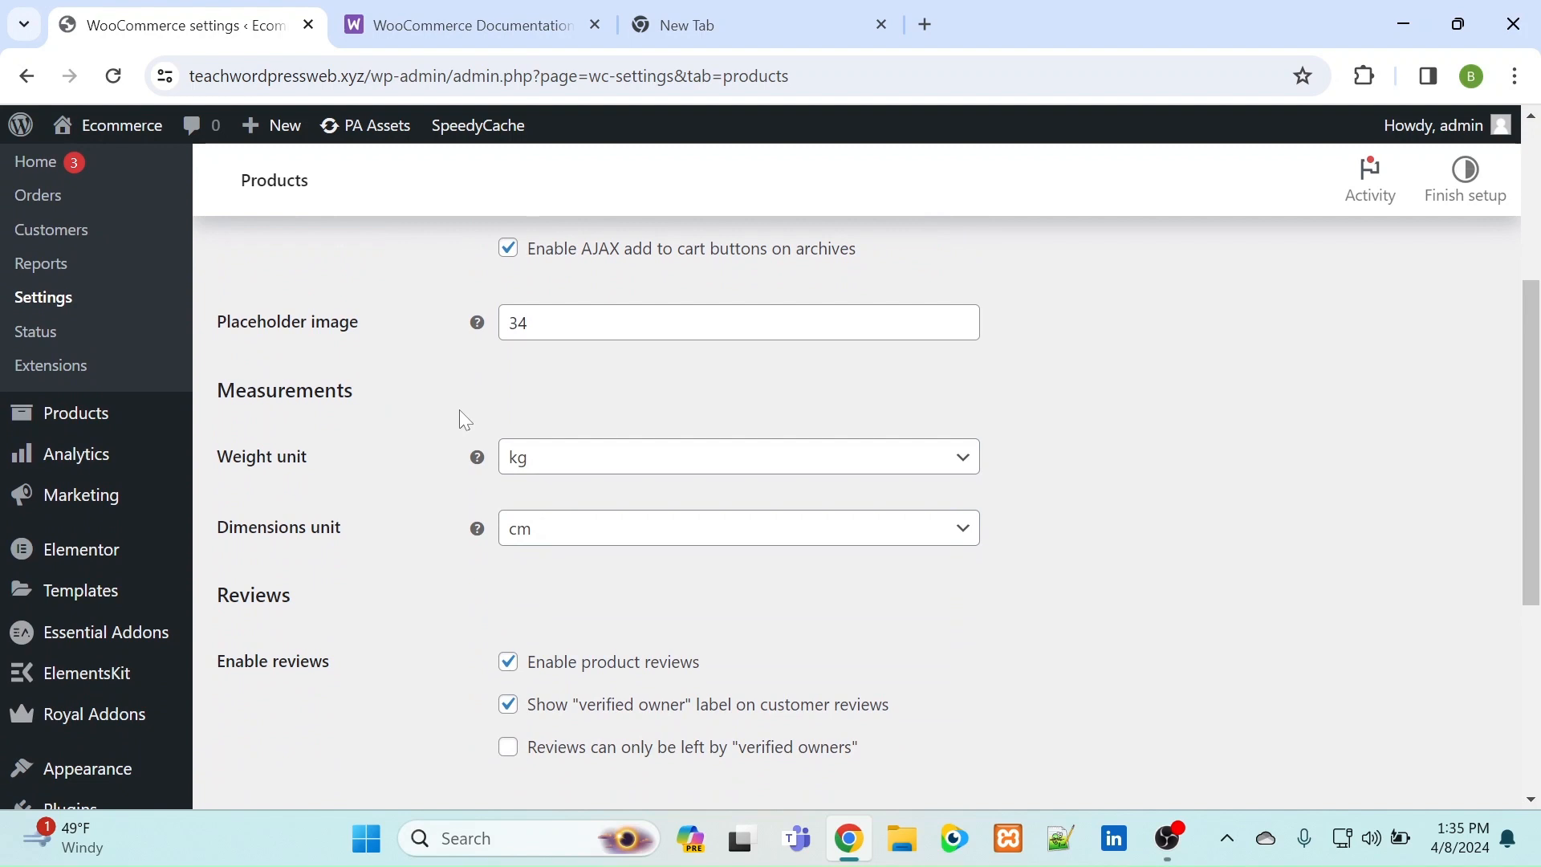
scroll(460, 411, "down", 1)
scroll(459, 410, "down", 1)
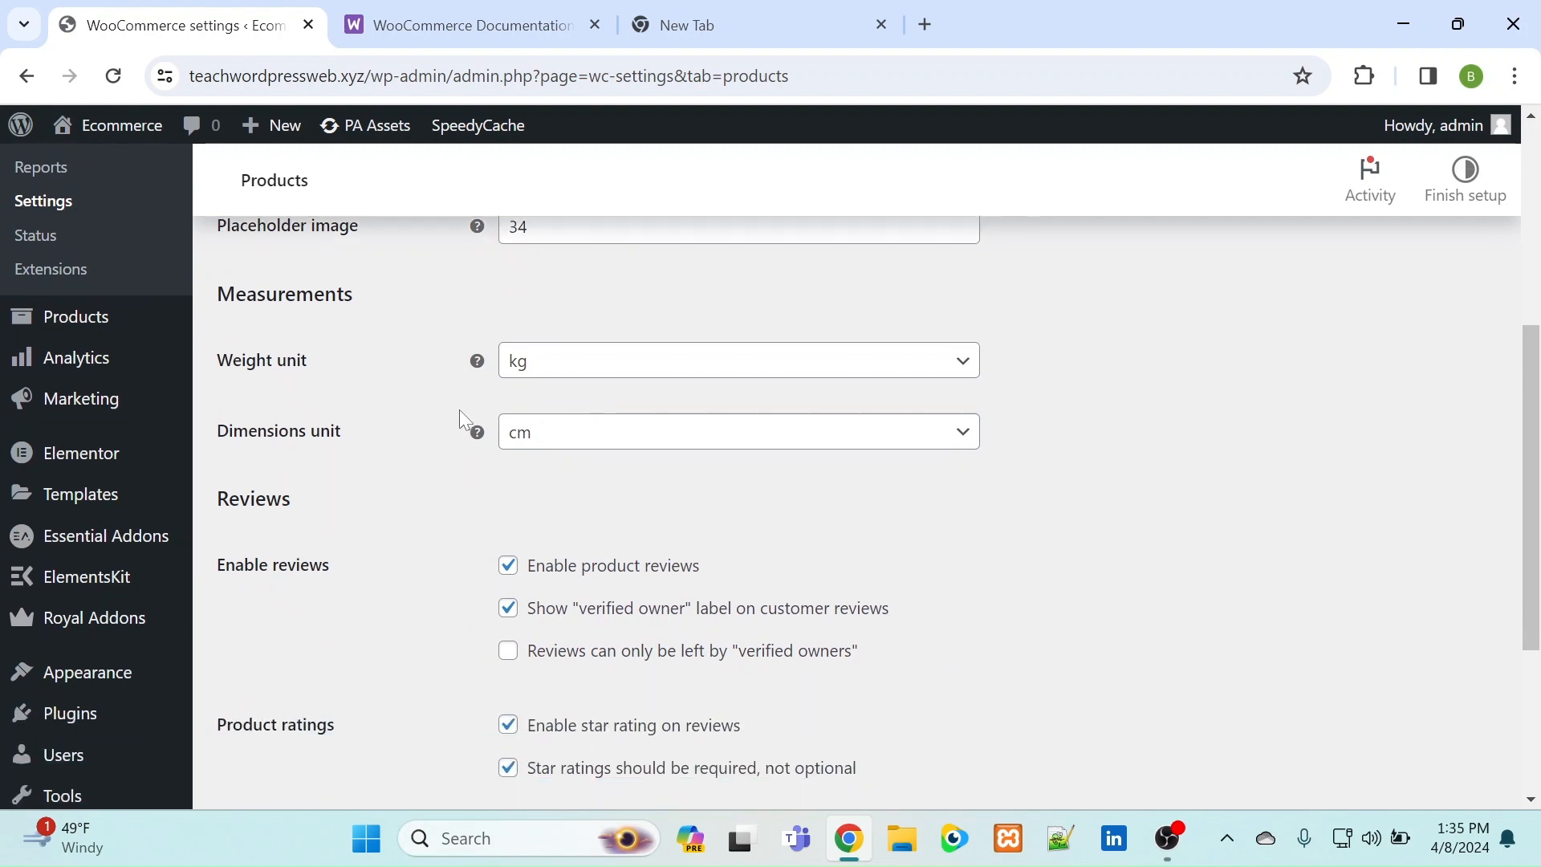
scroll(459, 410, "down", 1)
scroll(459, 409, "down", 3)
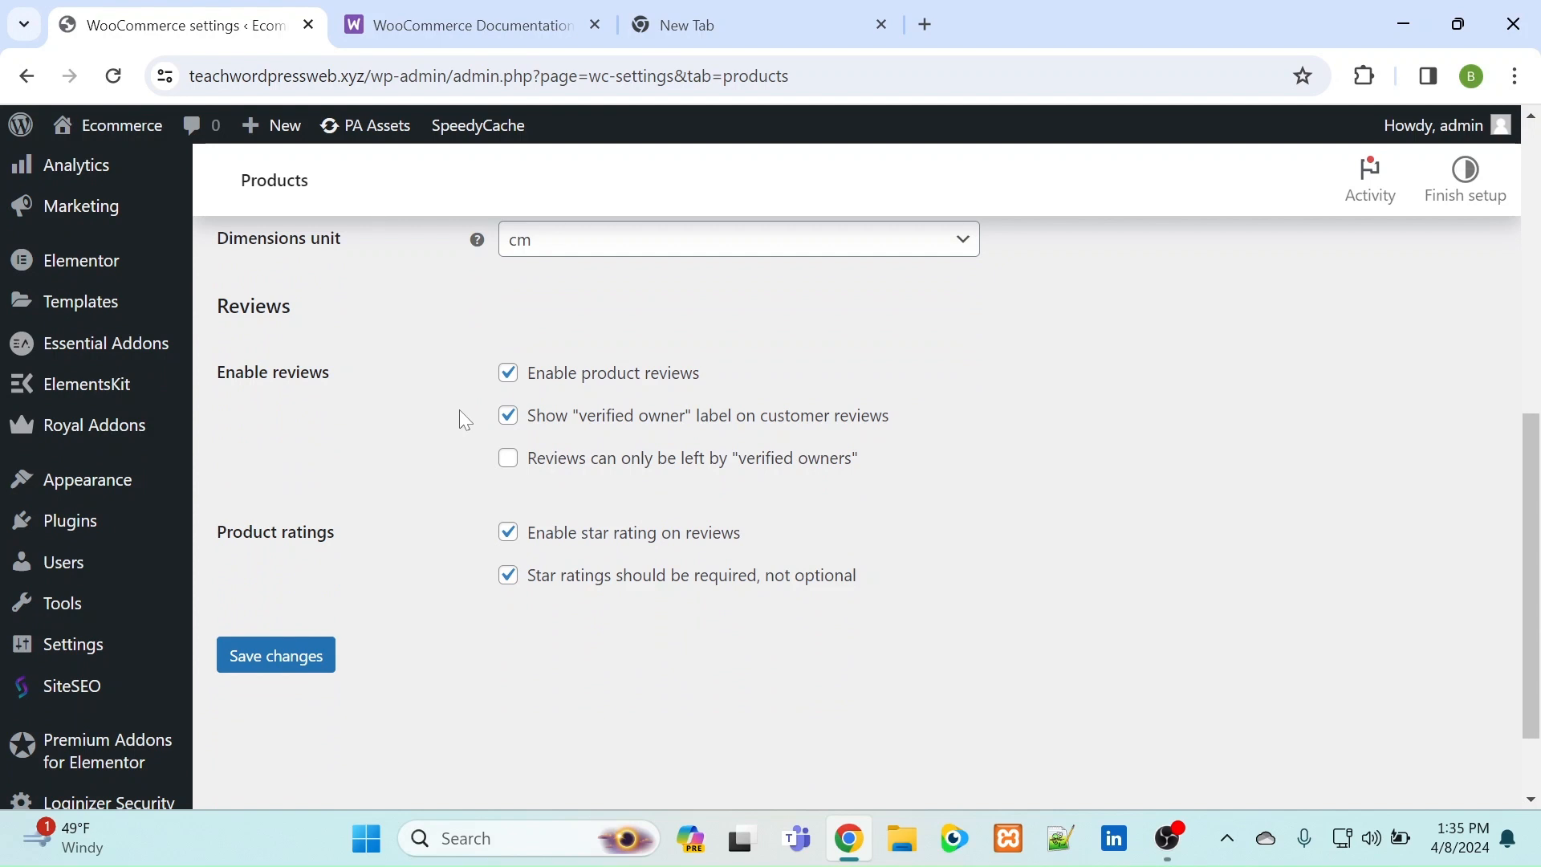
scroll(459, 409, "down", 1)
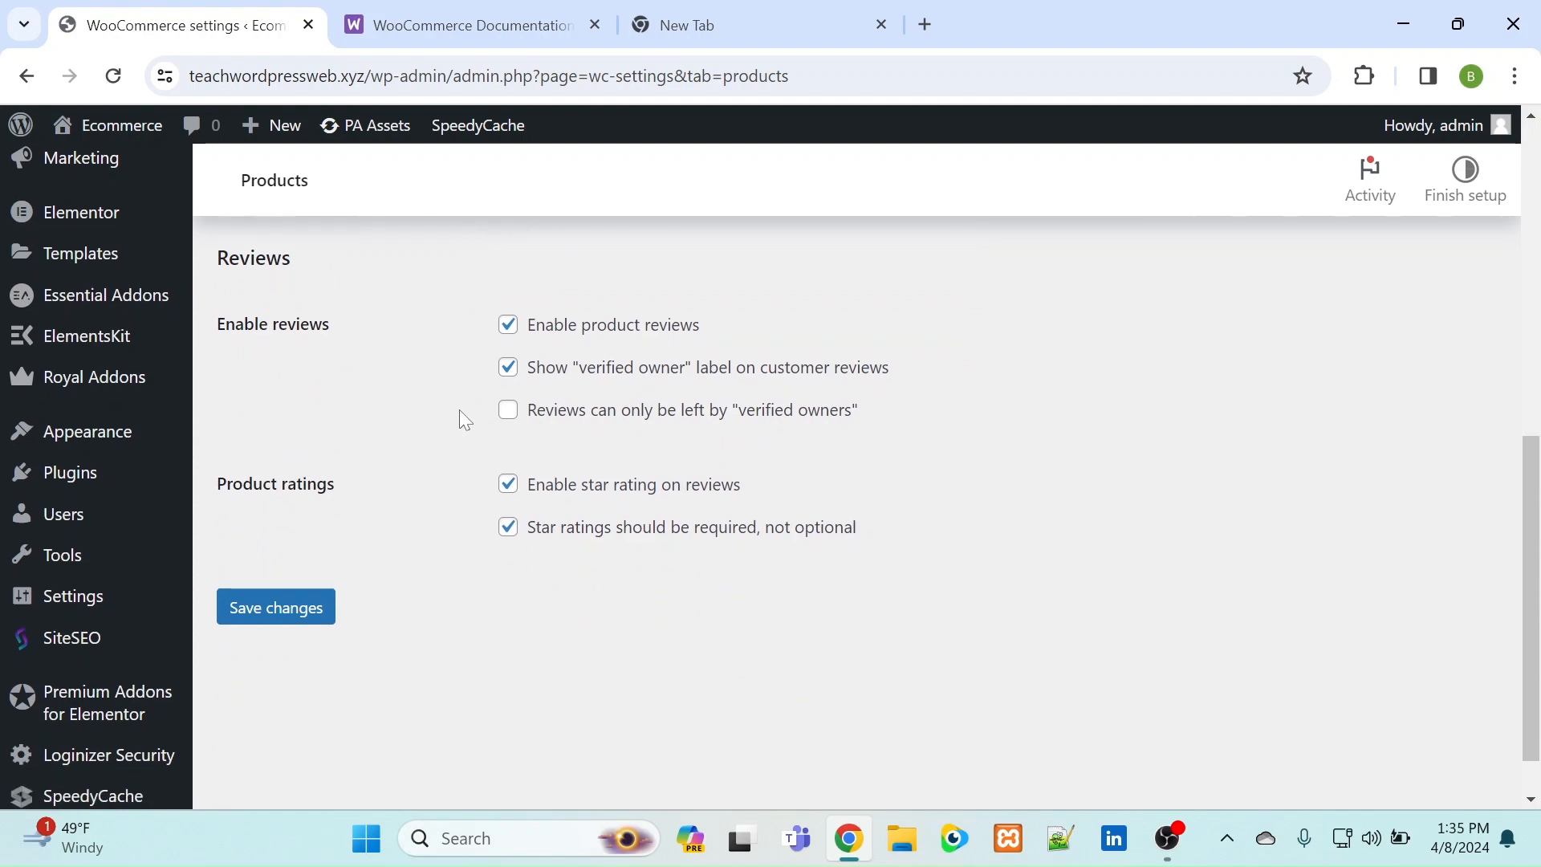
scroll(460, 410, "up", 1)
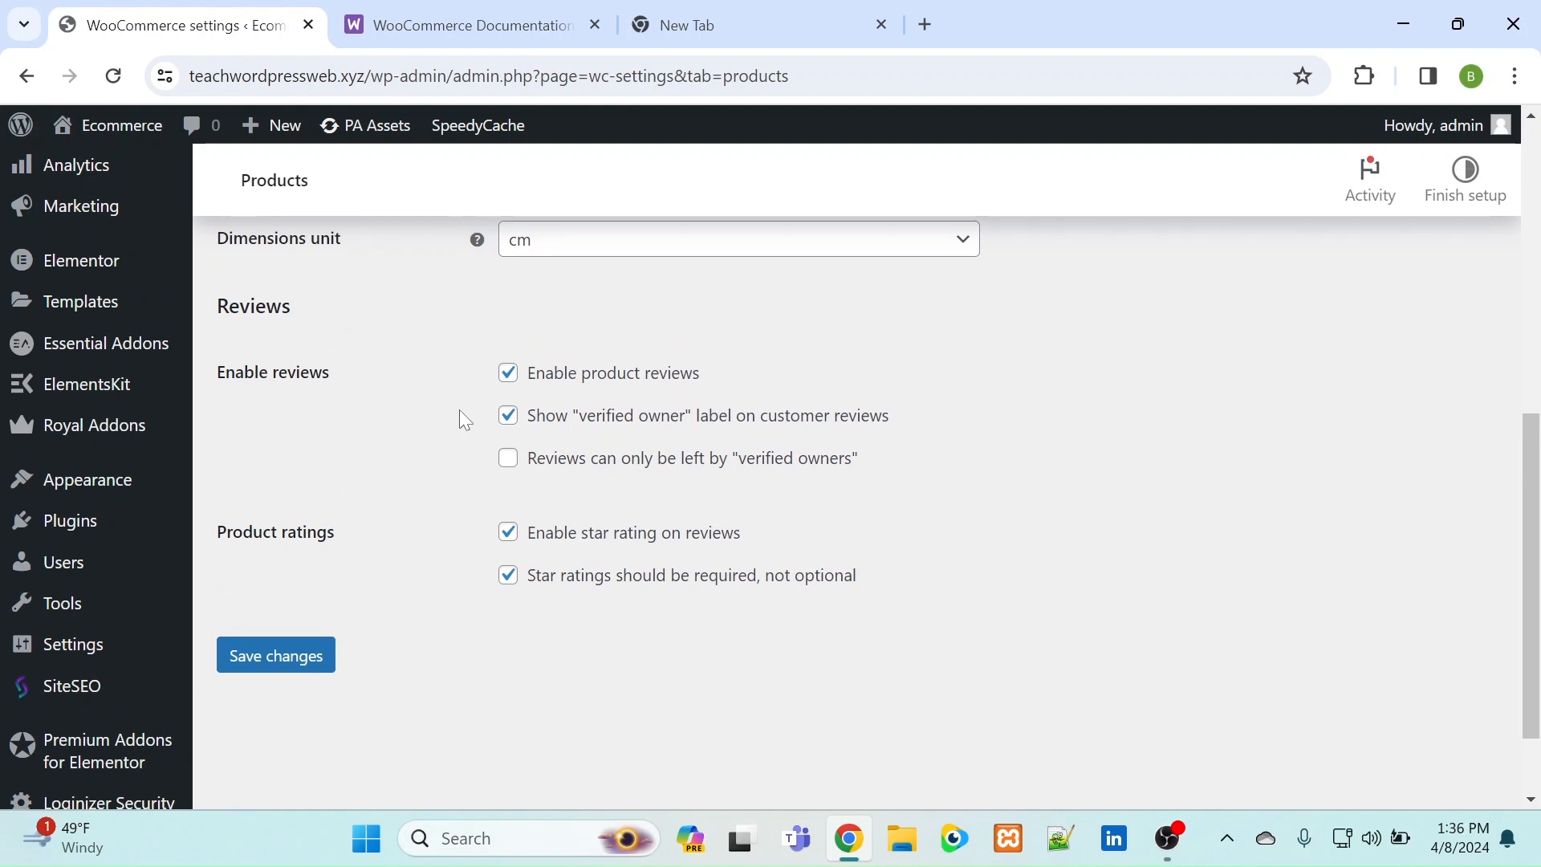
scroll(459, 417, "up", 1)
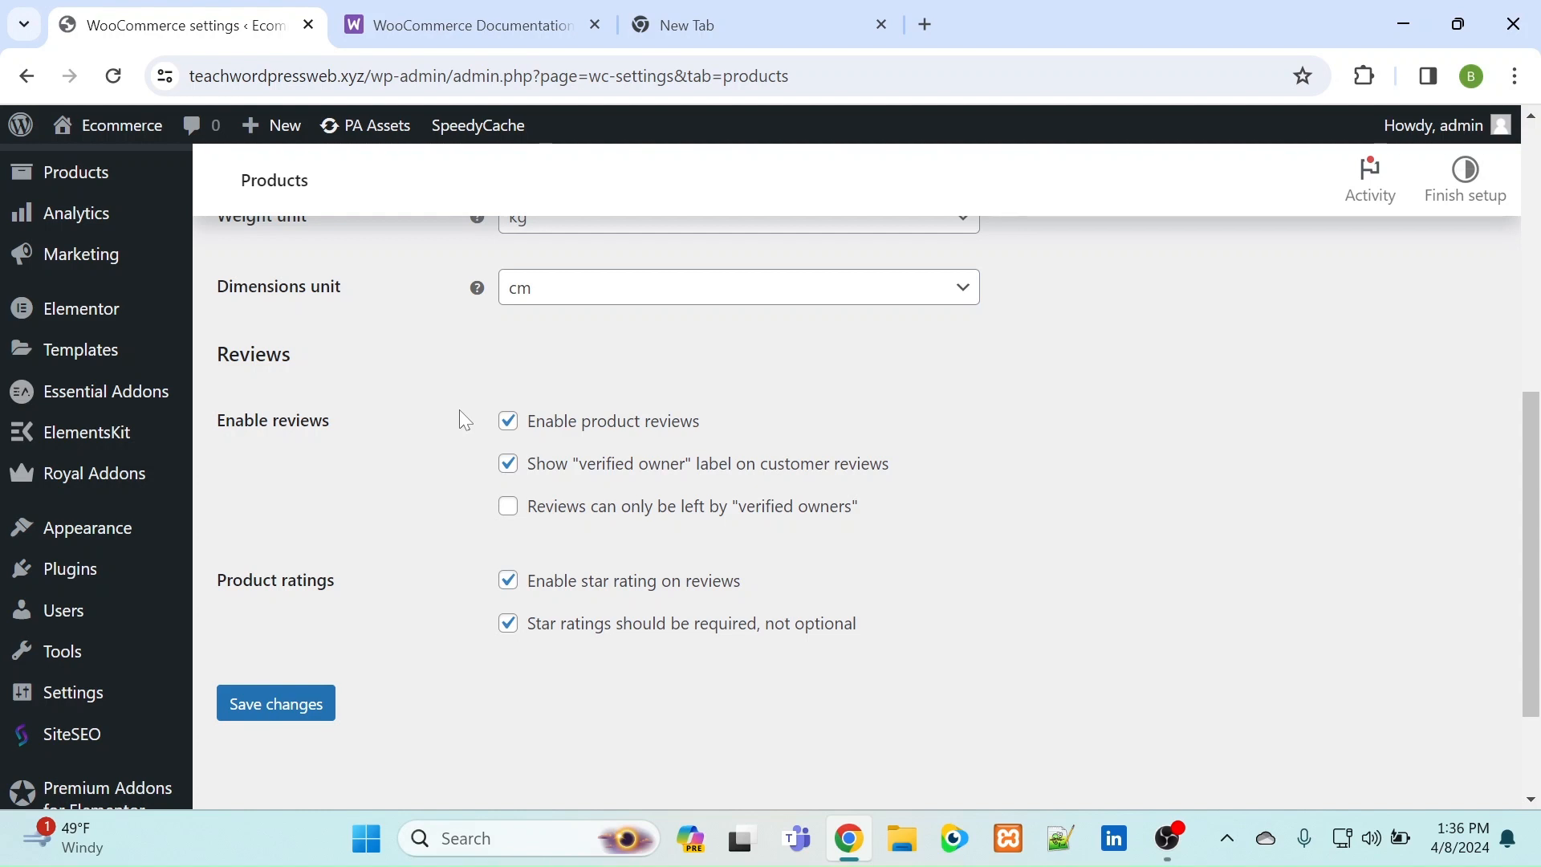
scroll(464, 419, "down", 1)
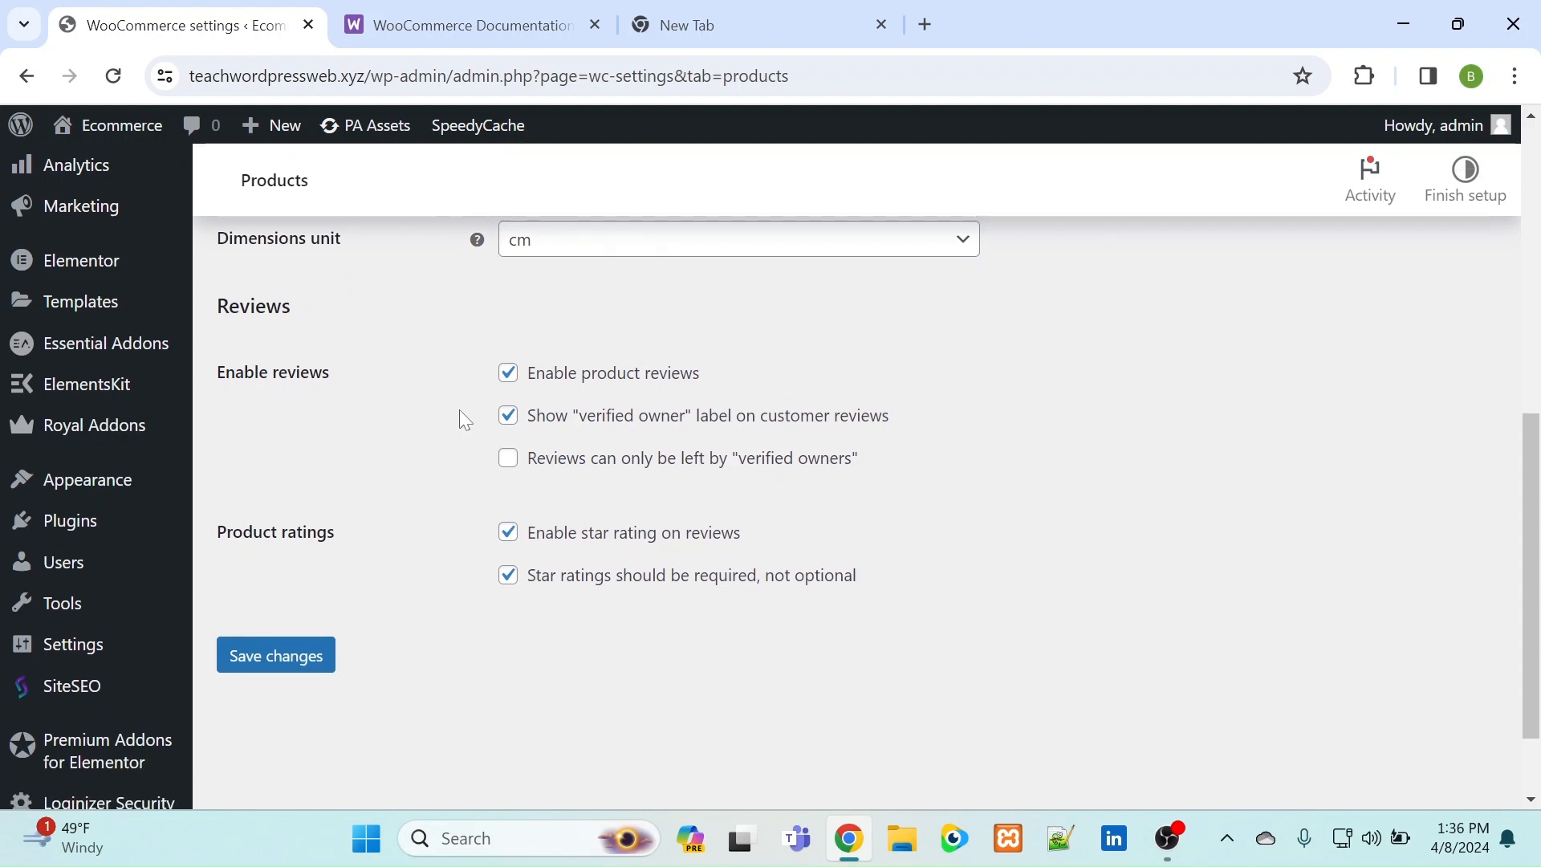
scroll(464, 419, "down", 1)
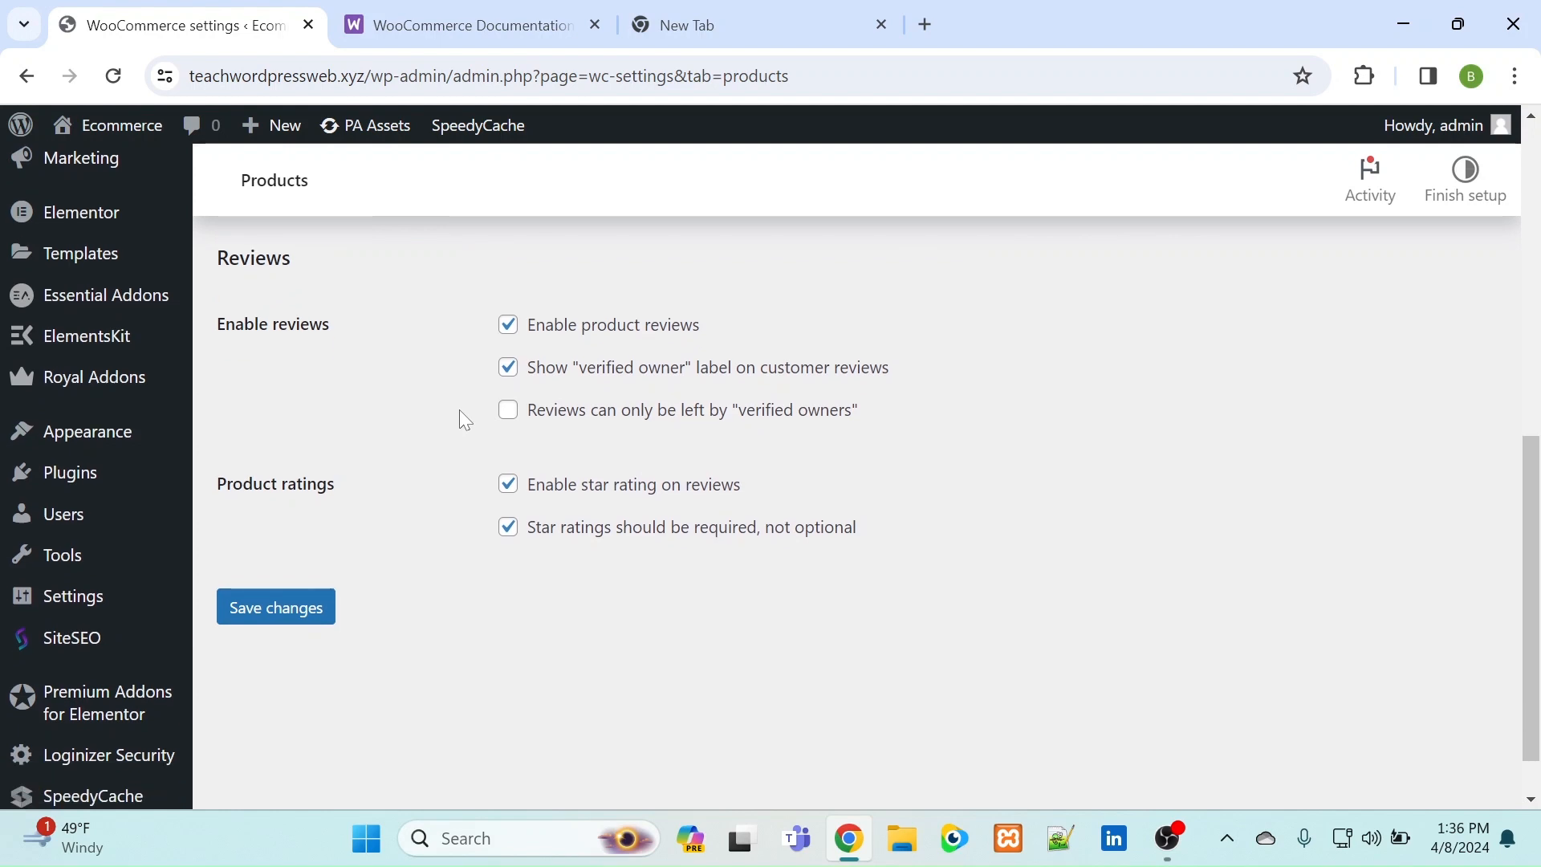
- Save the Products settings before leaving for the Shipping section
scroll(464, 419, "down", 1)
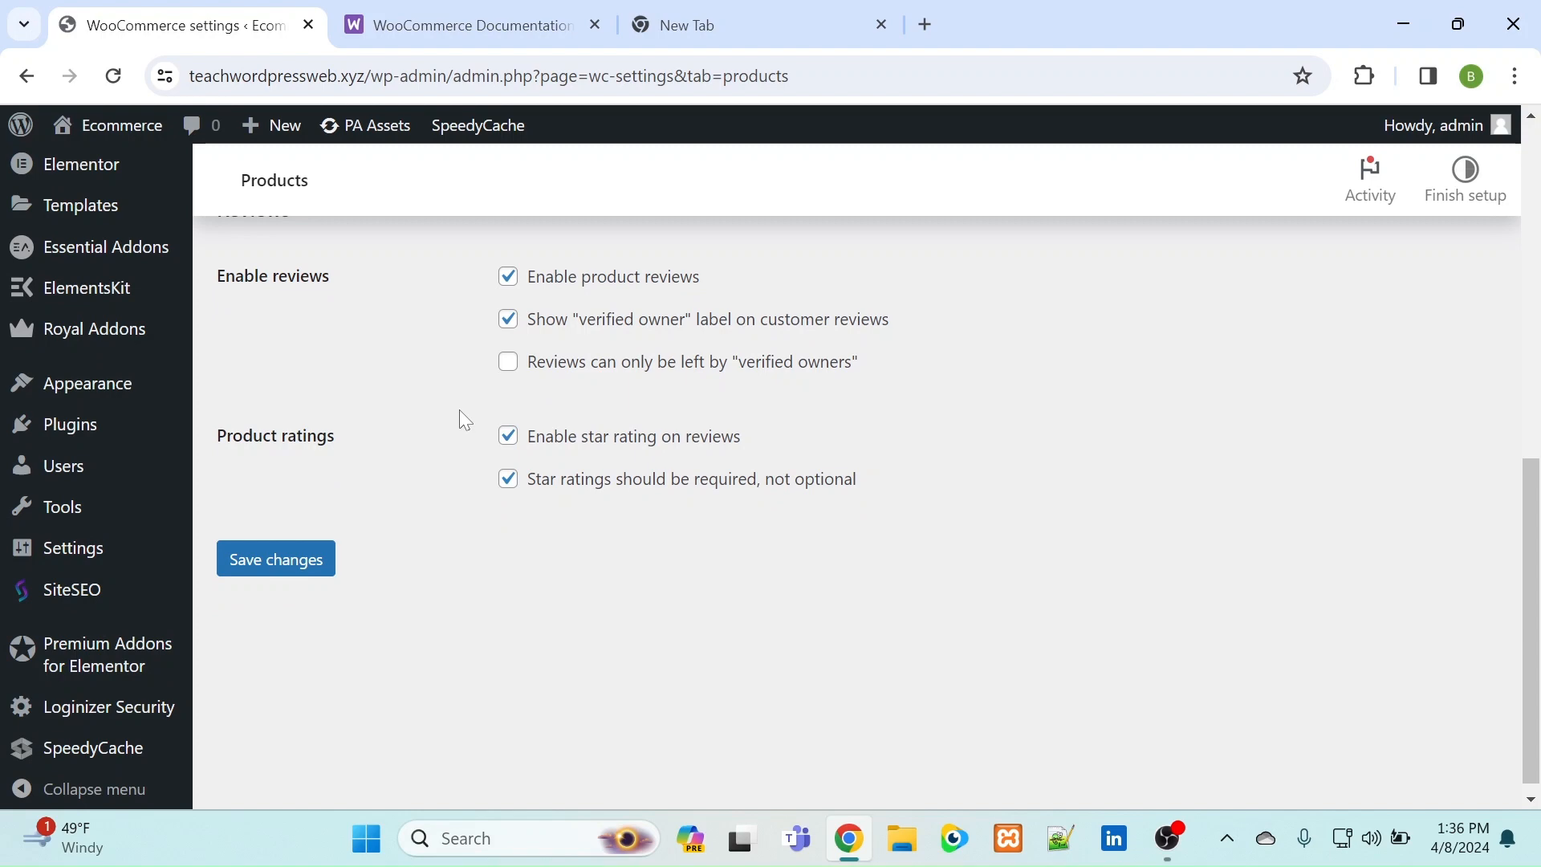
scroll(464, 419, "up", 1)
scroll(464, 418, "up", 1)
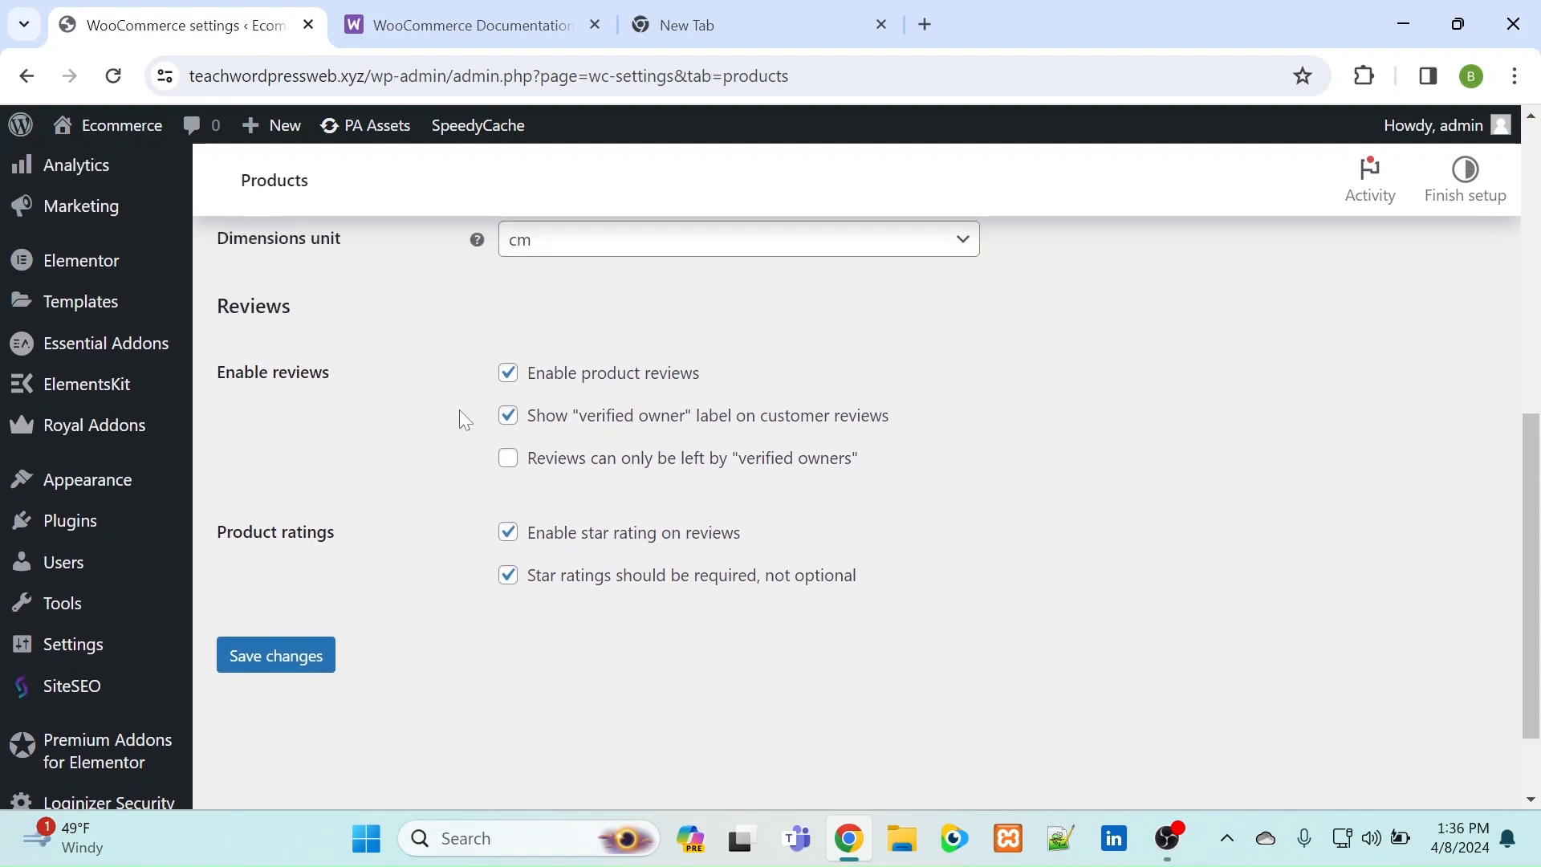
scroll(459, 415, "up", 8)
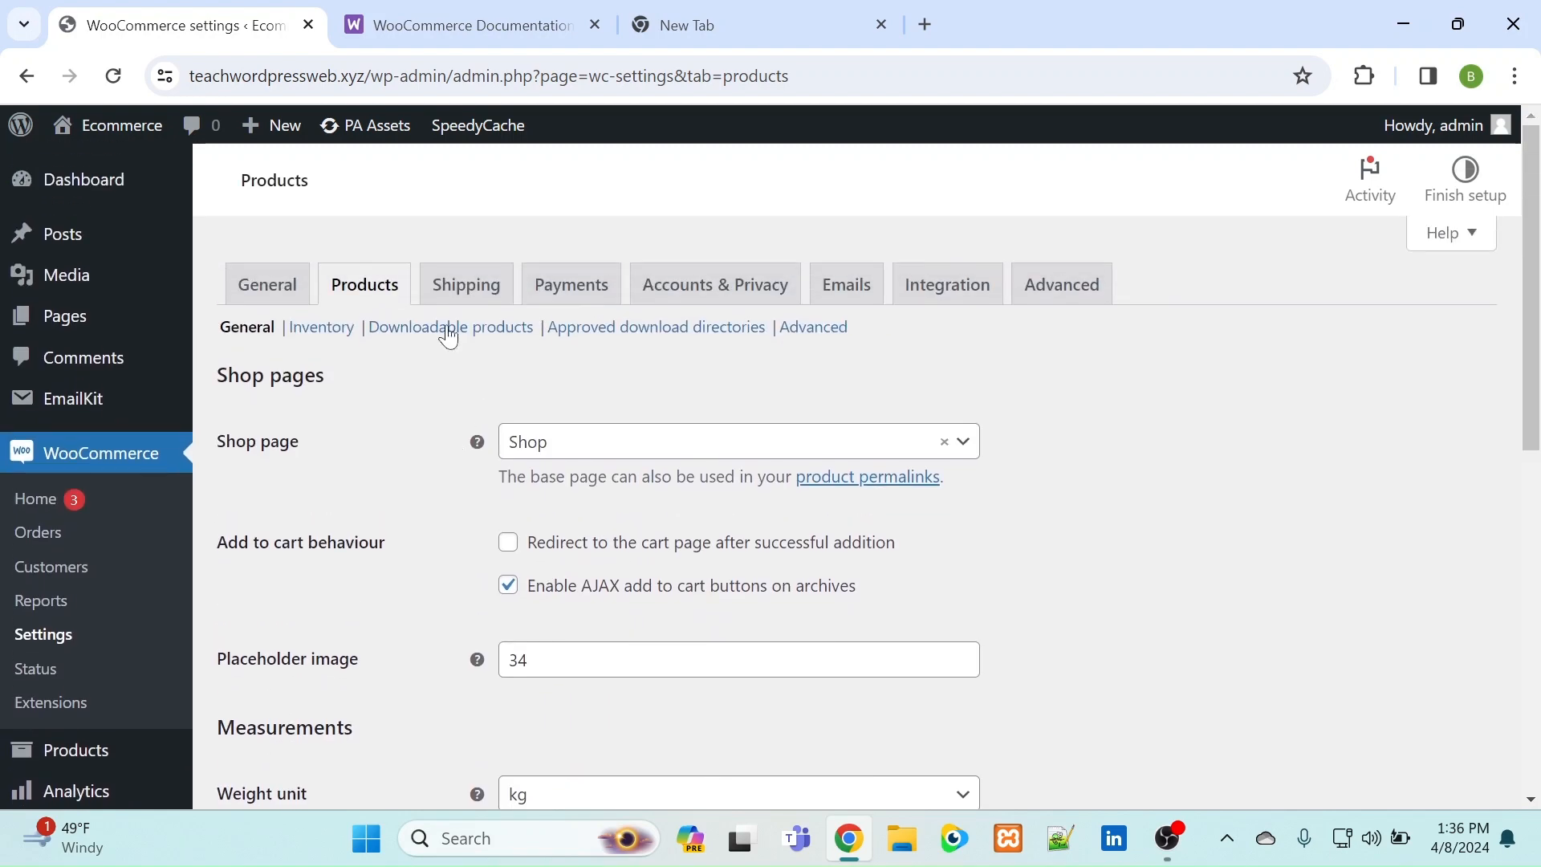
left_click(458, 299)
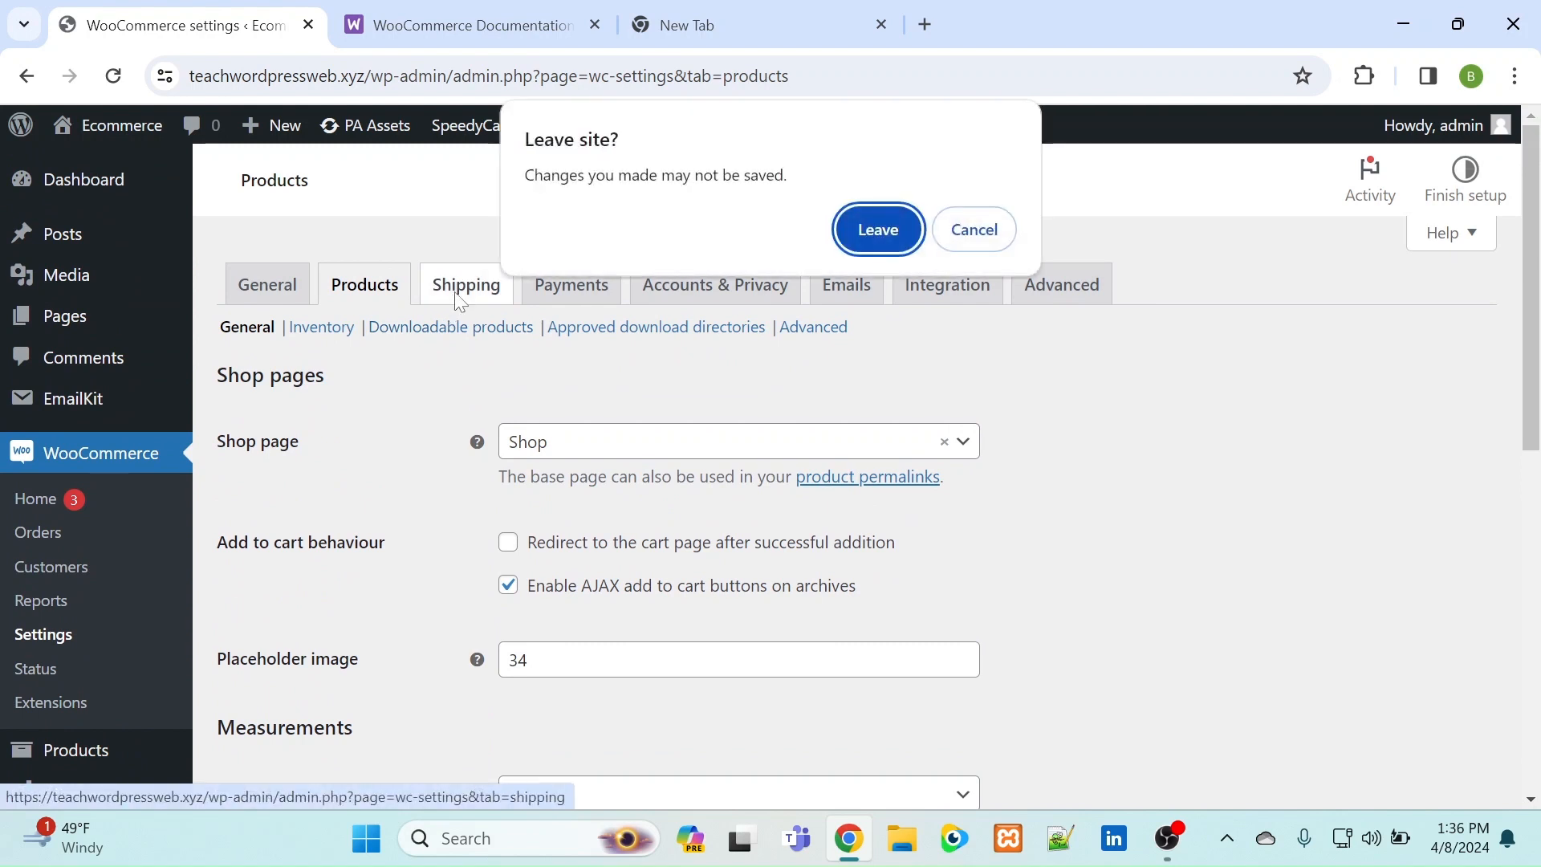
left_click(975, 245)
scroll(1212, 629, "down", 10)
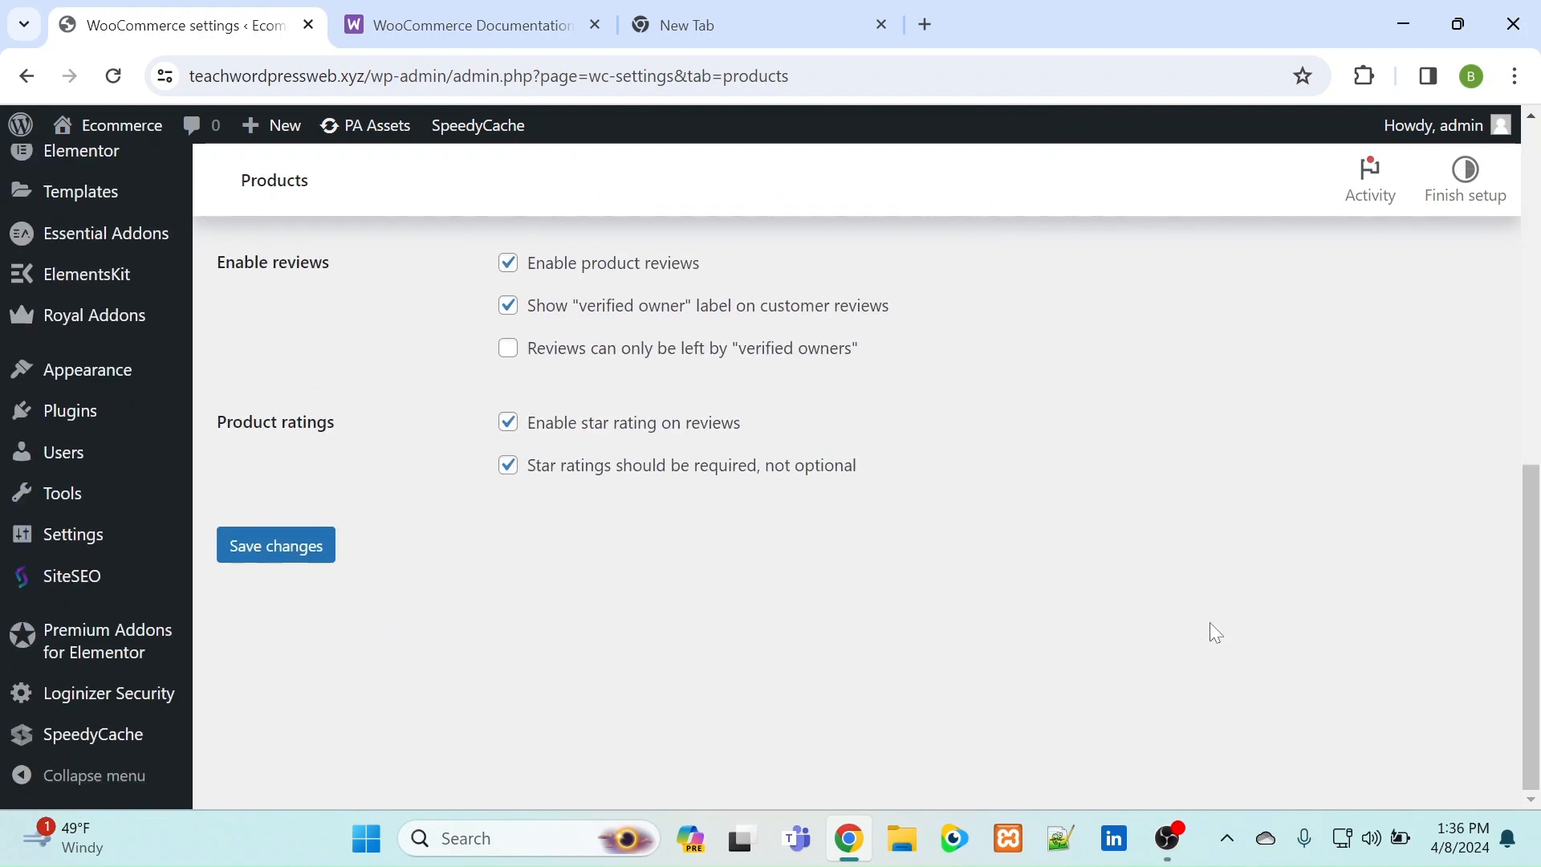
left_click(324, 551)
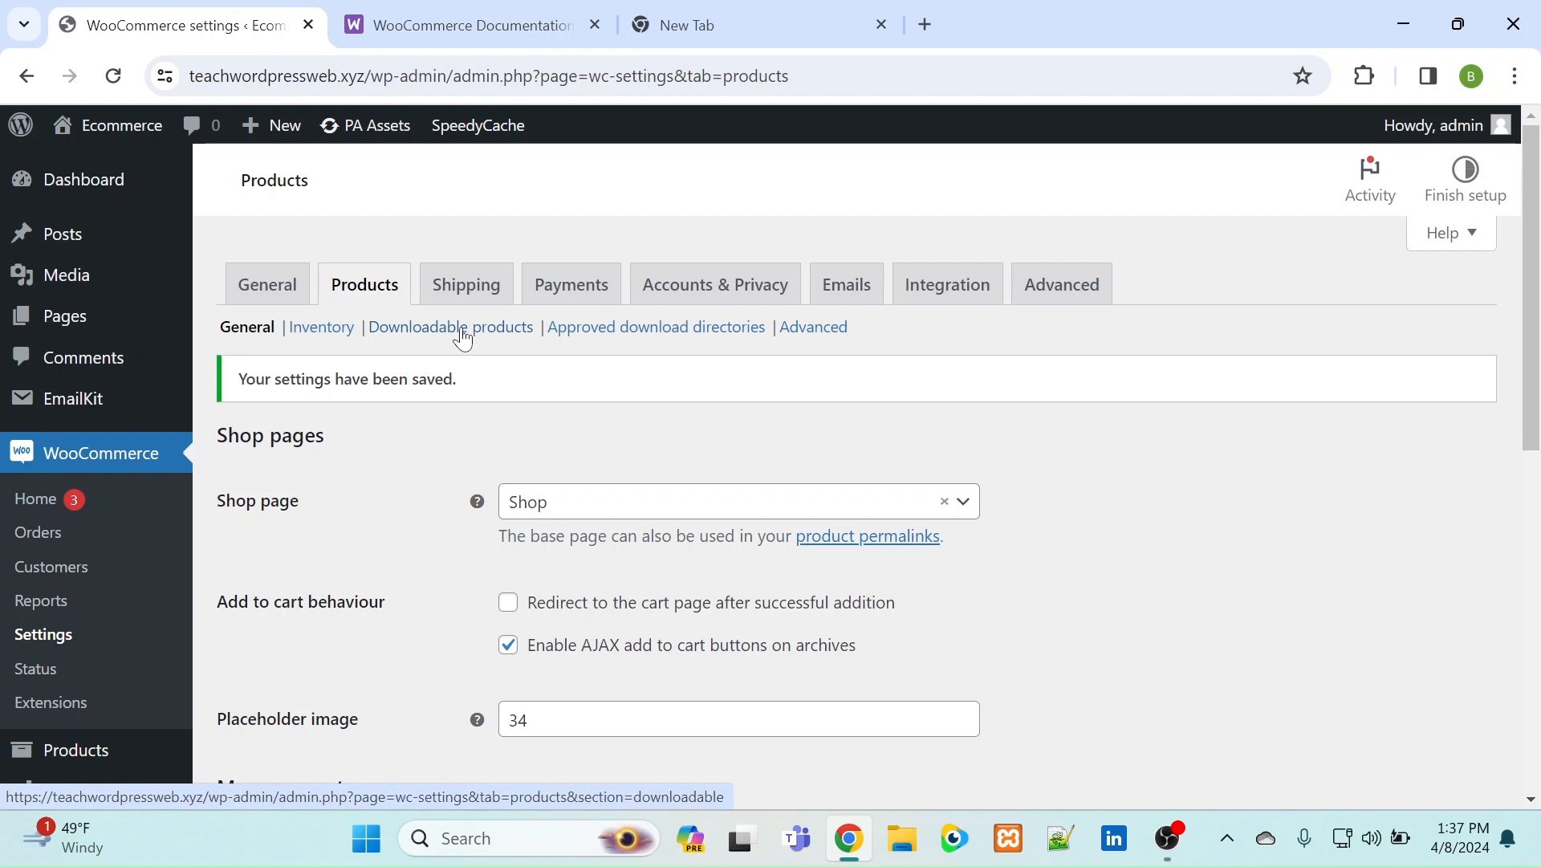
- Open the Shipping settings and look through the shipping zones, including the Rest of the world zone
left_click(464, 285)
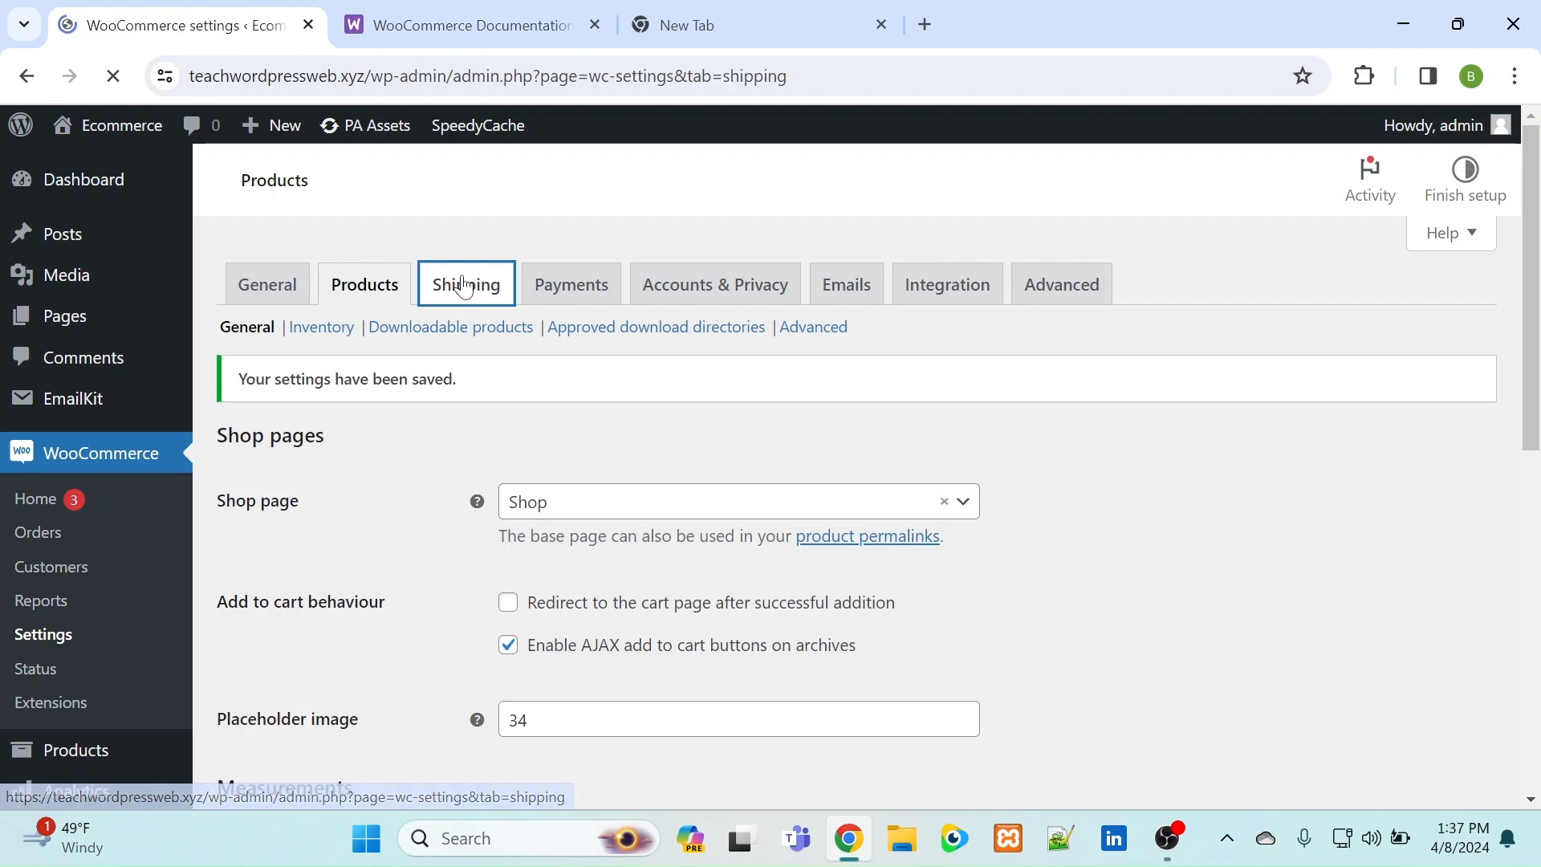
scroll(464, 285, "down", 7)
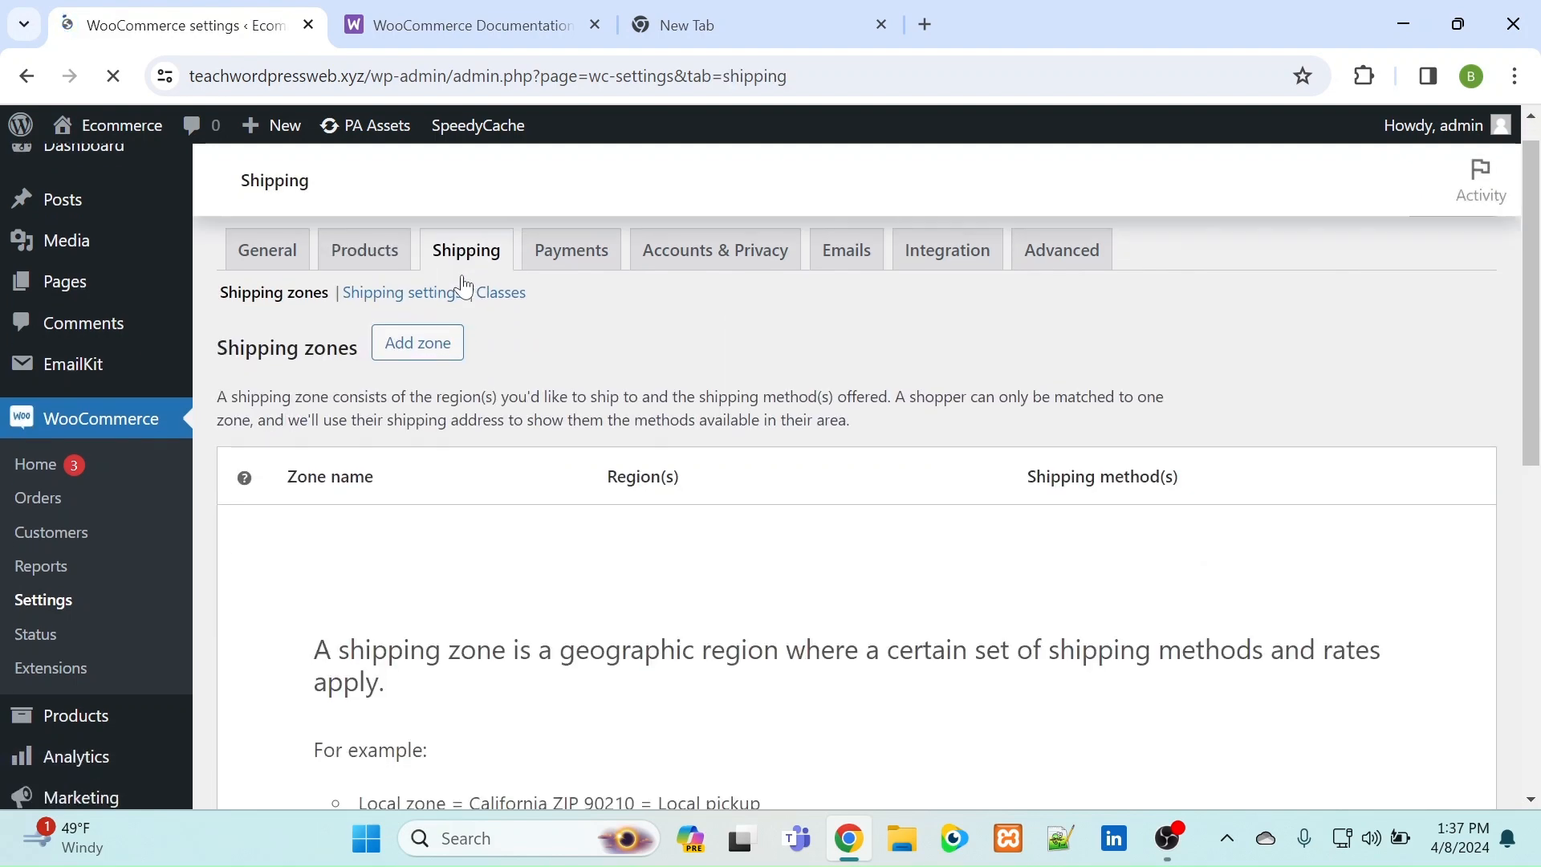
scroll(464, 285, "down", 2)
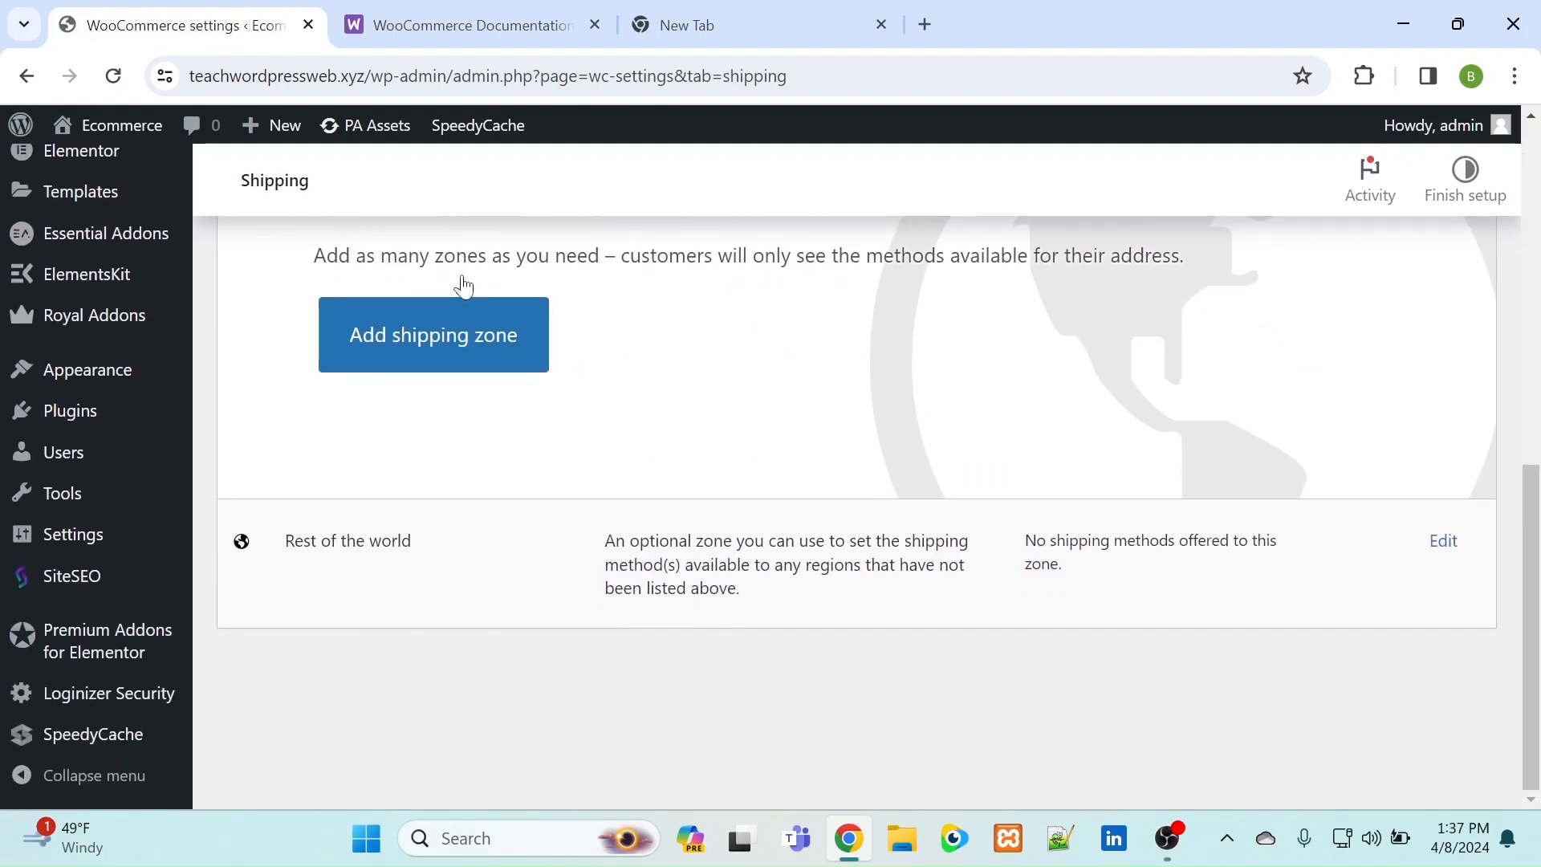
scroll(464, 285, "up", 9)
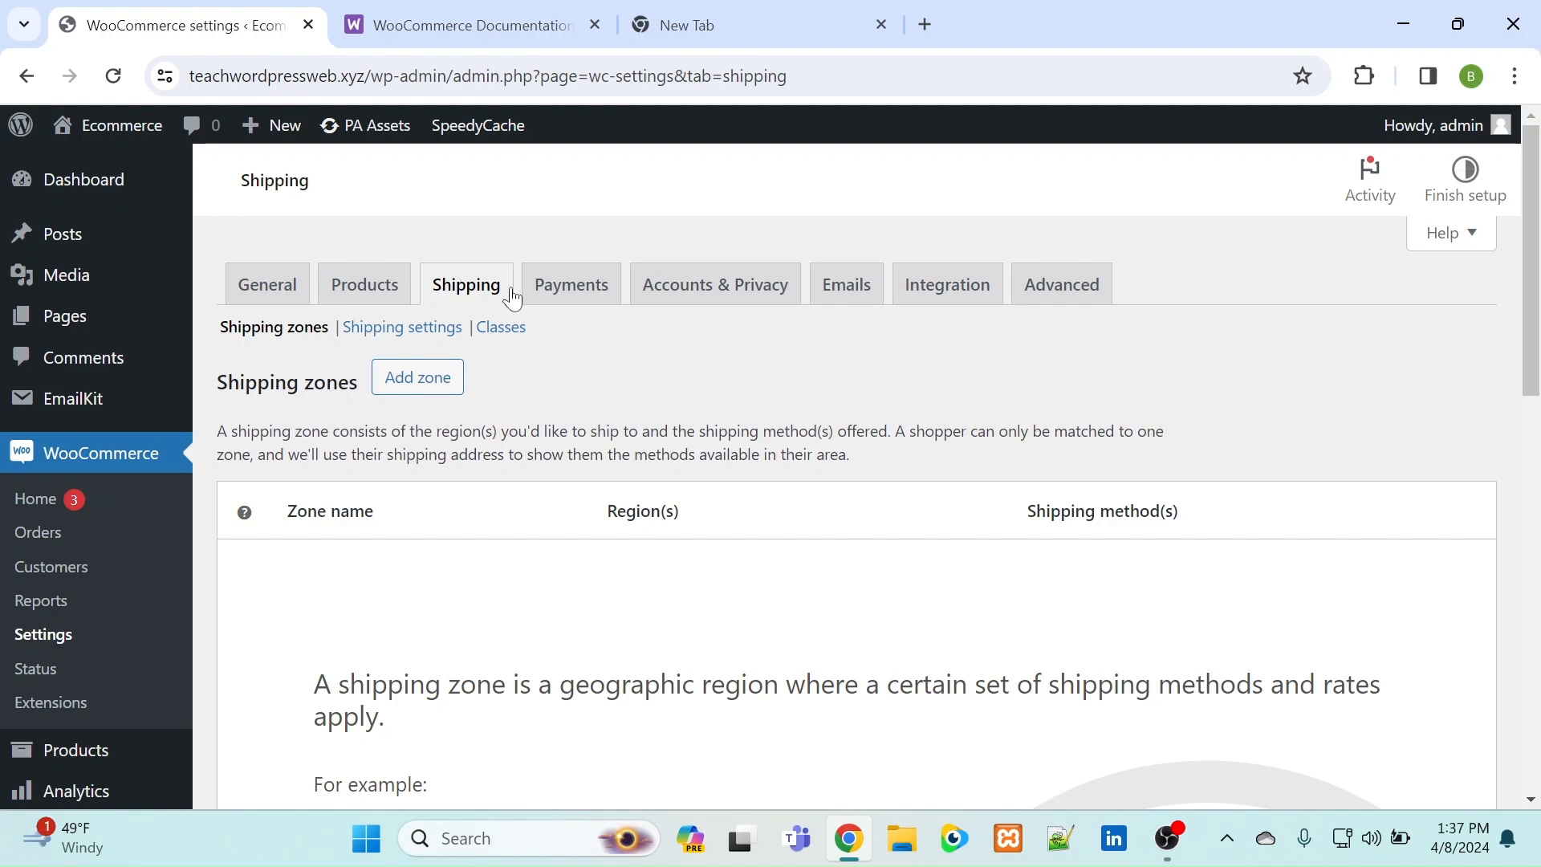
- Open the Payments settings and examine the available payment methods, their enabled states and the other payment providers
left_click(571, 305)
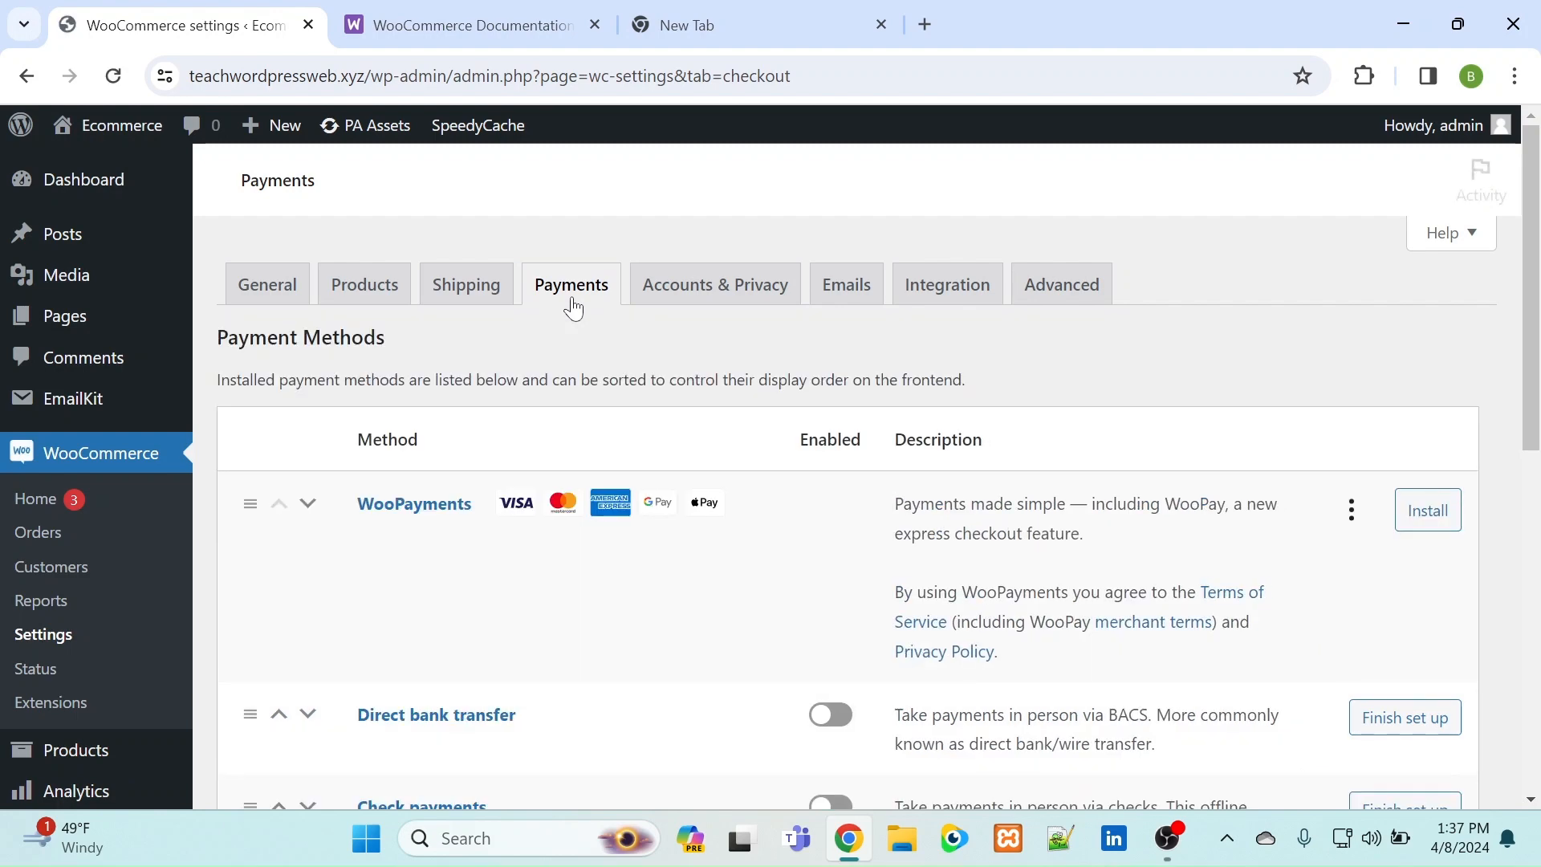
scroll(573, 307, "down", 4)
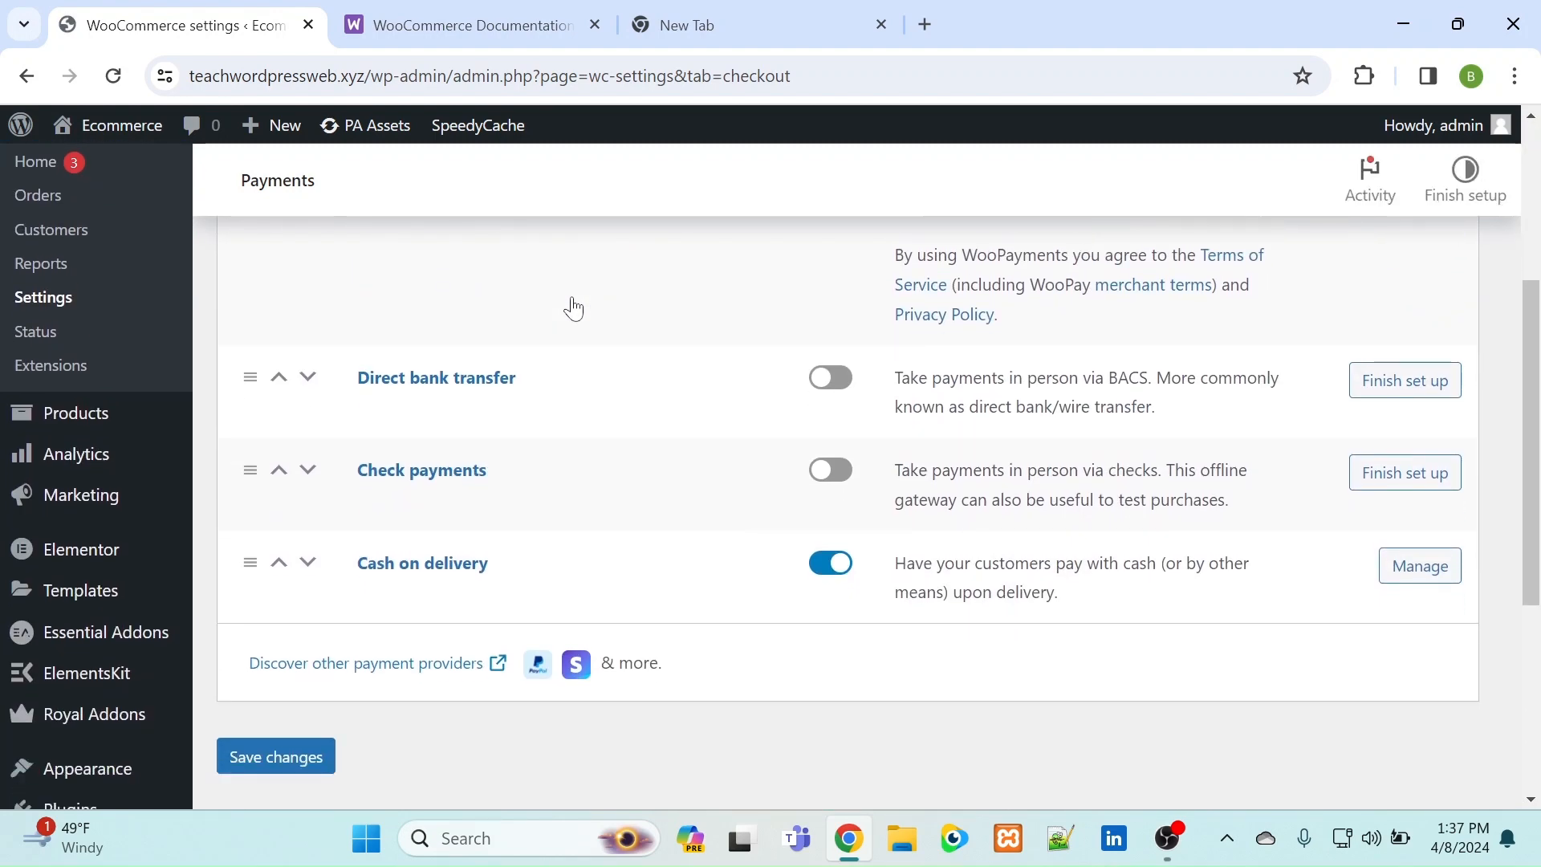
scroll(573, 309, "down", 5)
scroll(573, 309, "up", 4)
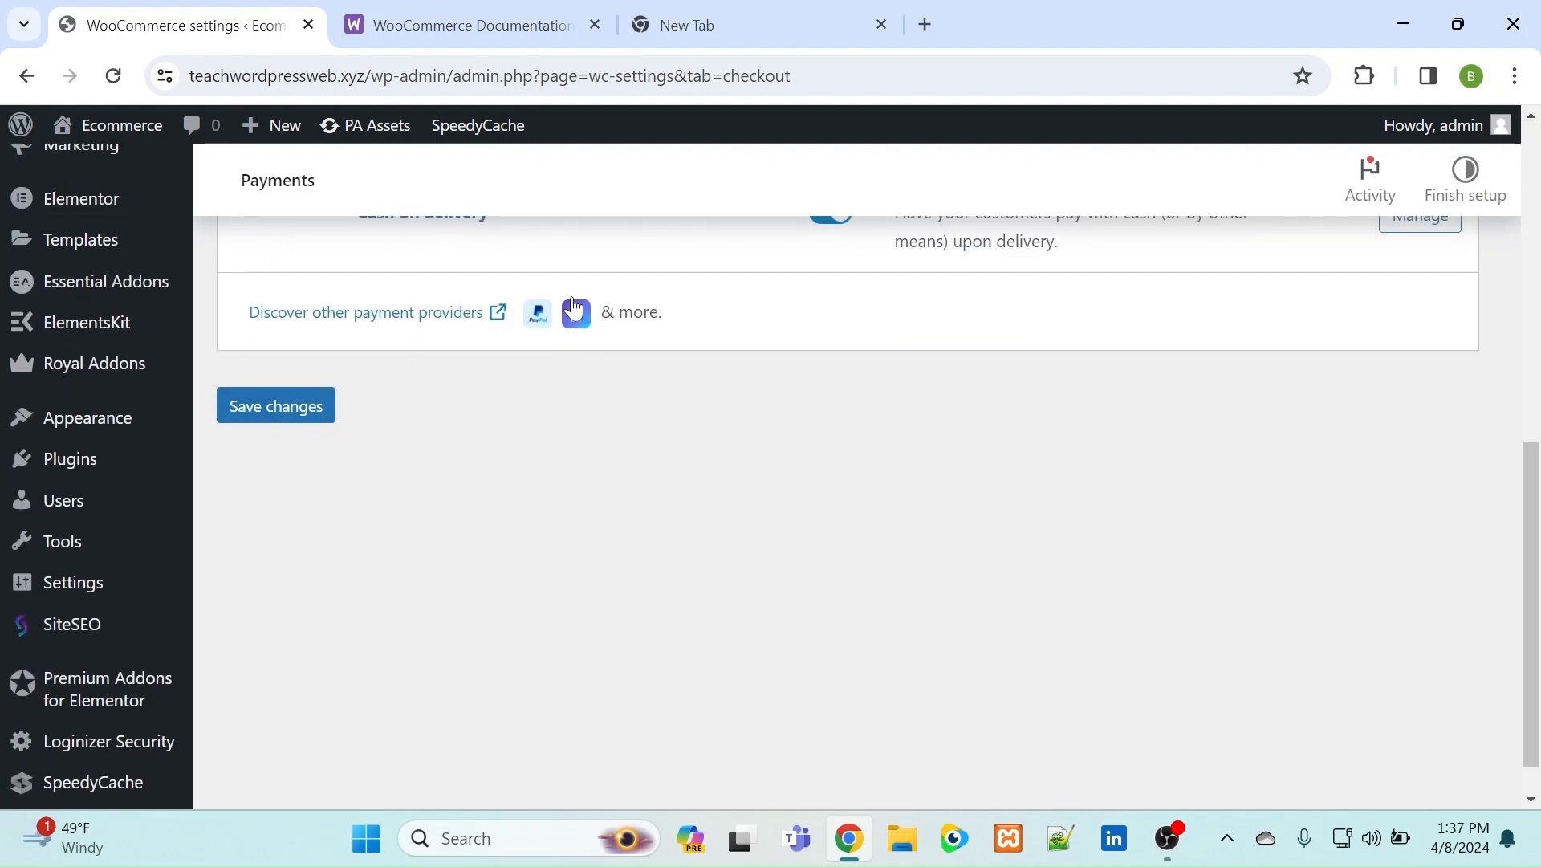
scroll(573, 307, "up", 5)
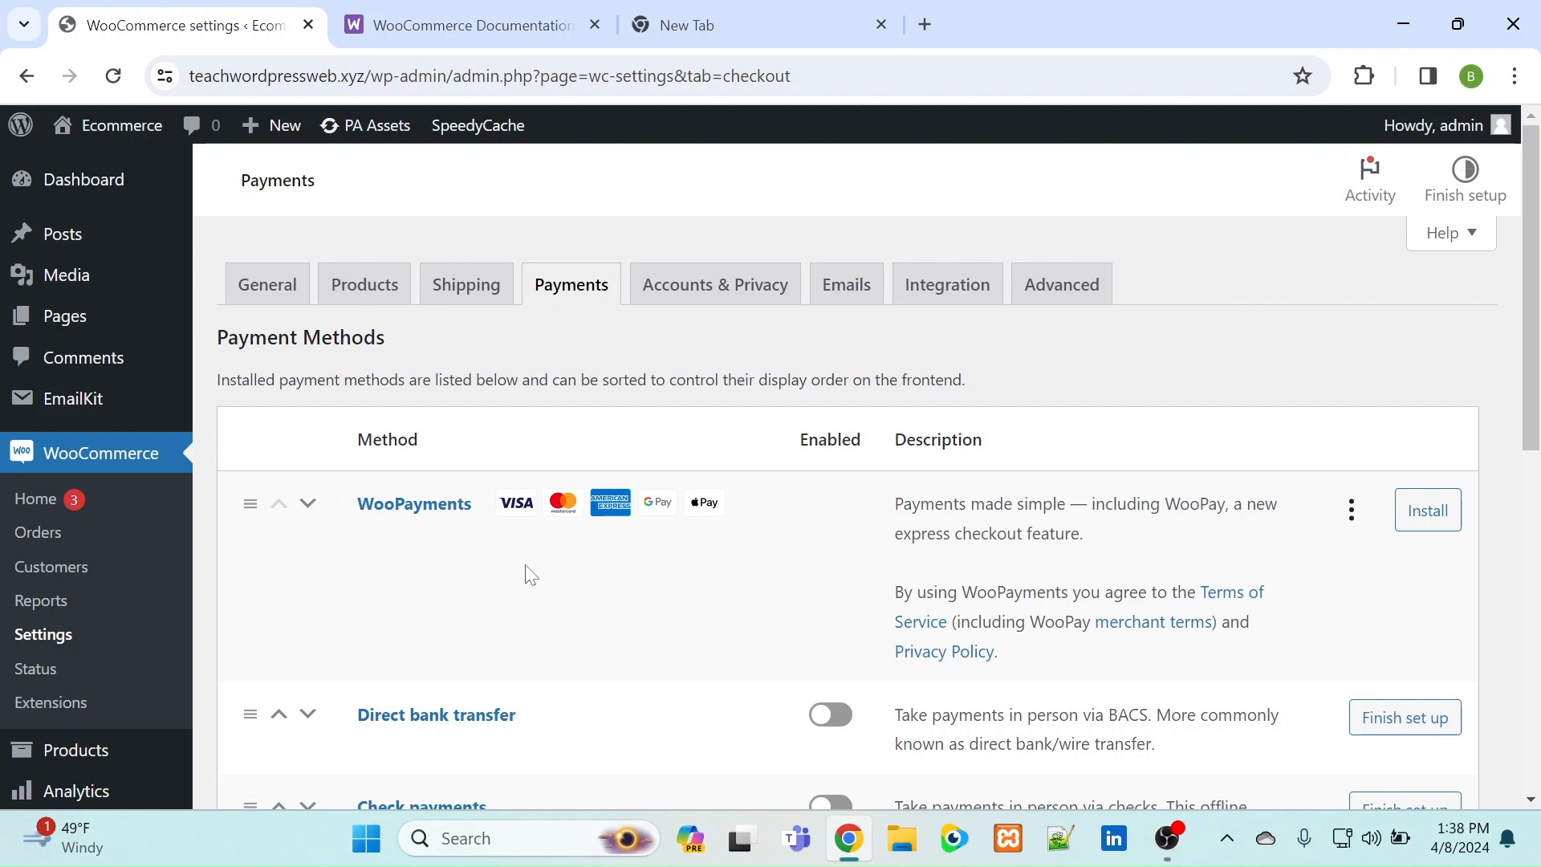
scroll(530, 575, "down", 3)
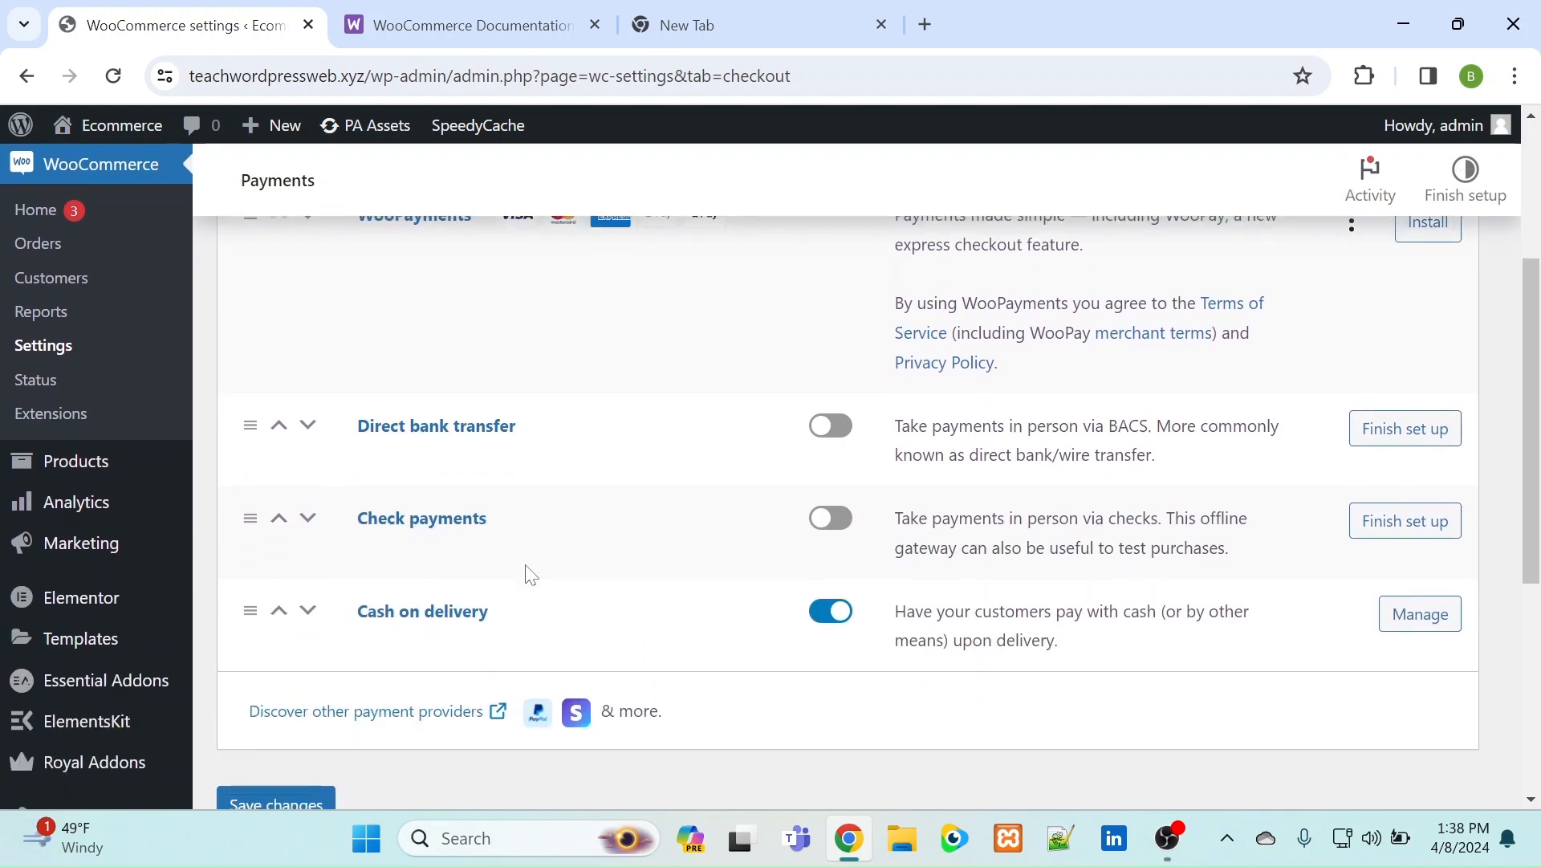
scroll(530, 575, "up", 1)
scroll(530, 574, "down", 1)
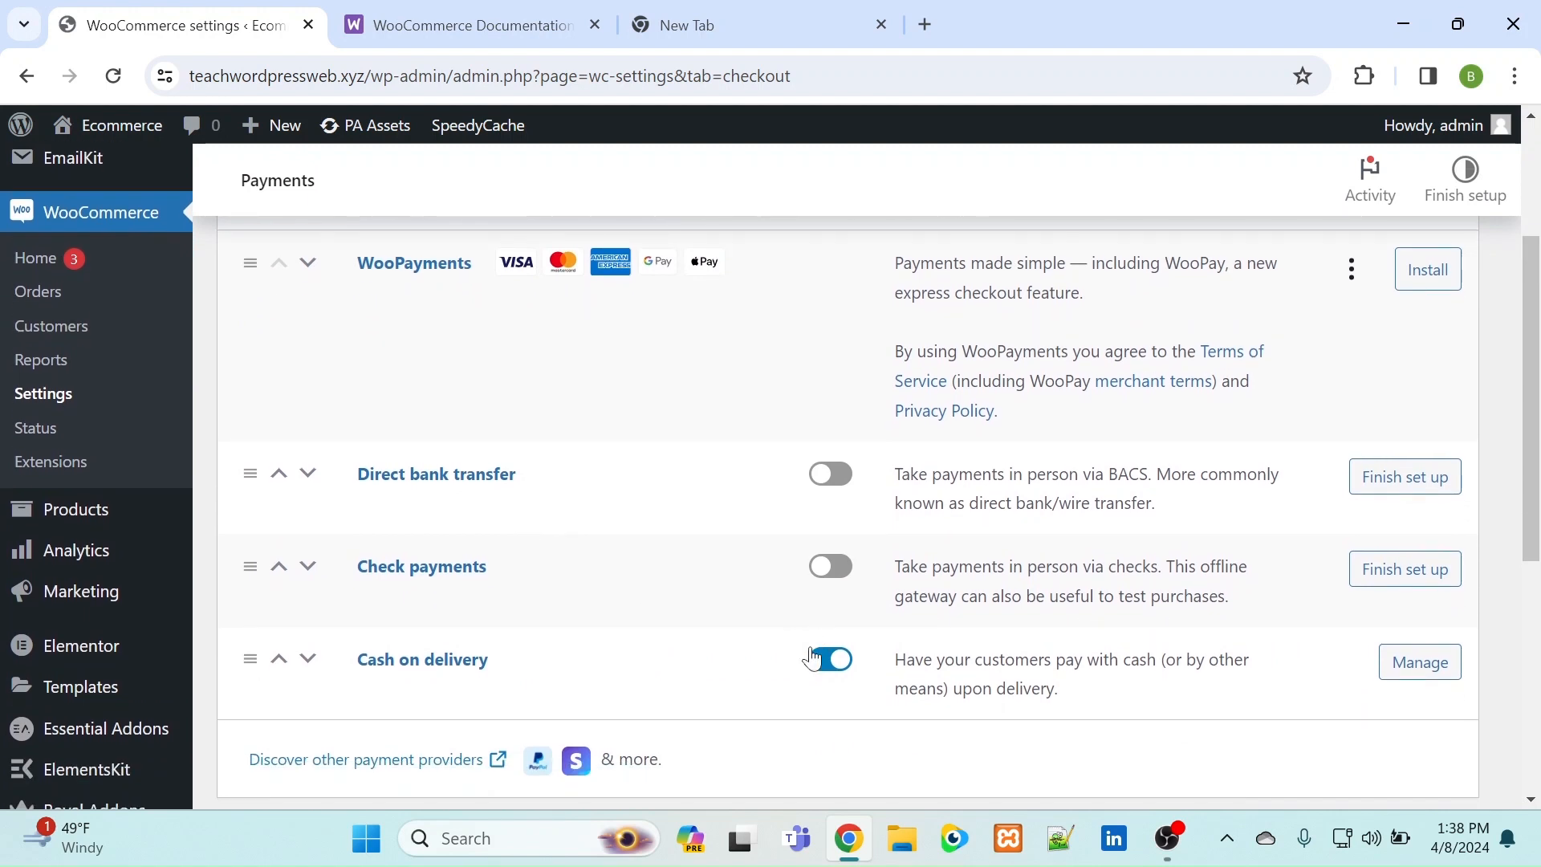
scroll(683, 358, "up", 1)
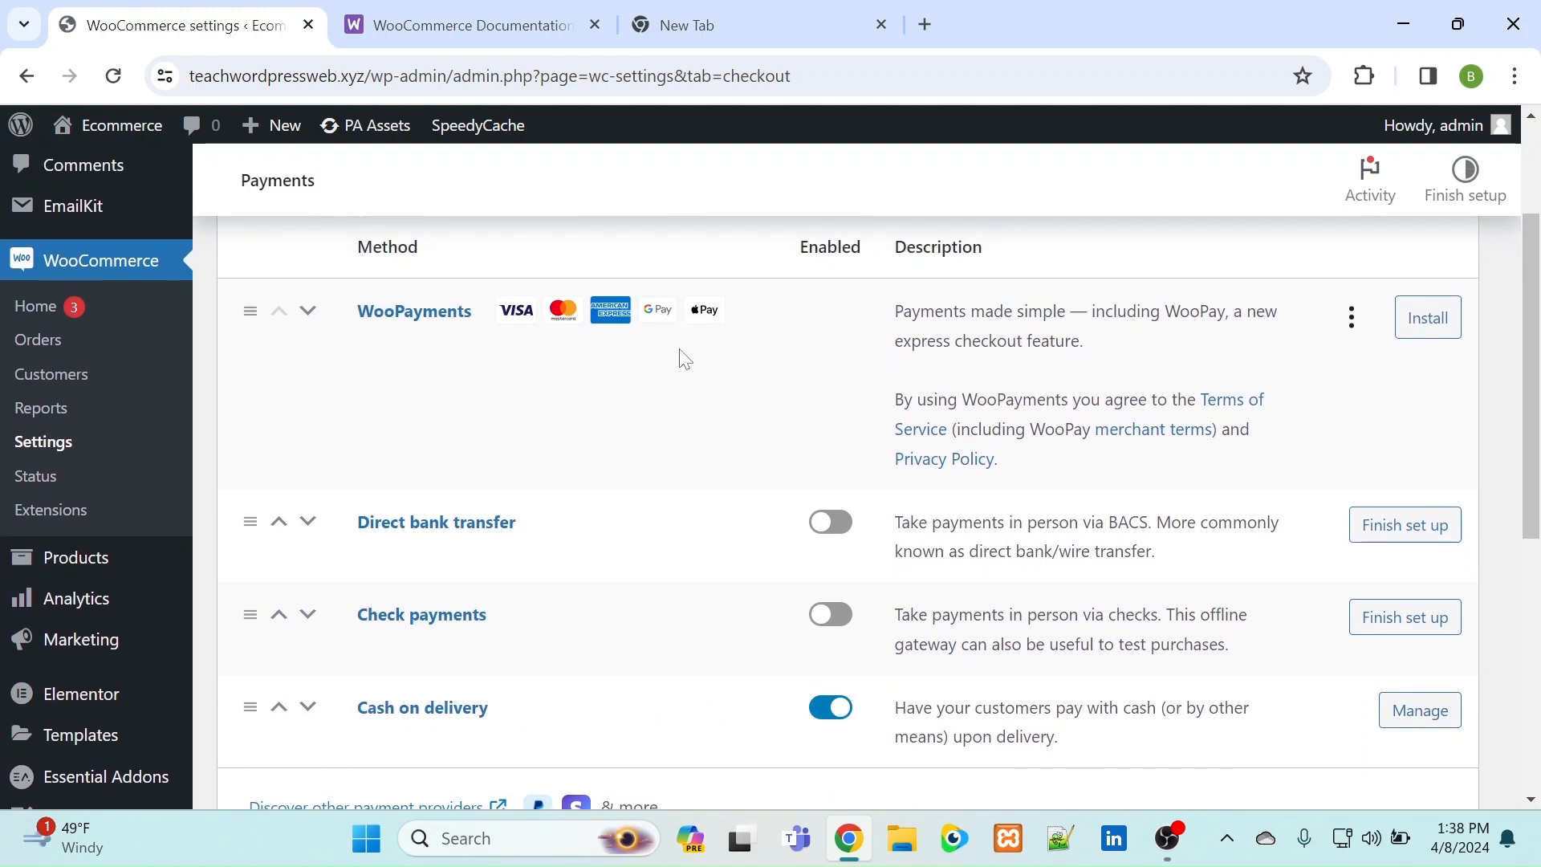
scroll(683, 358, "up", 1)
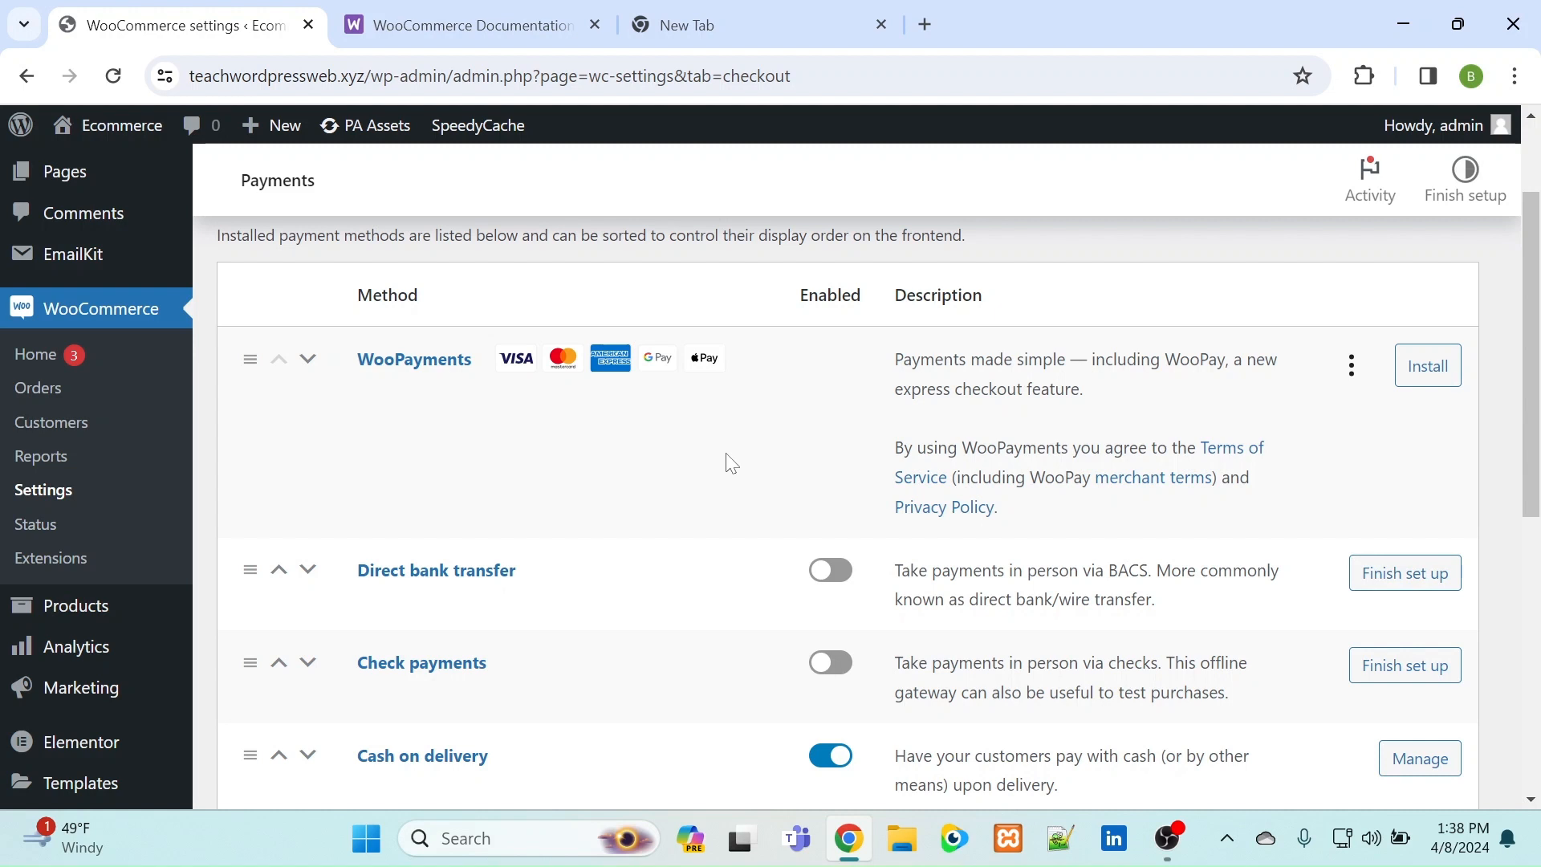
scroll(731, 463, "down", 1)
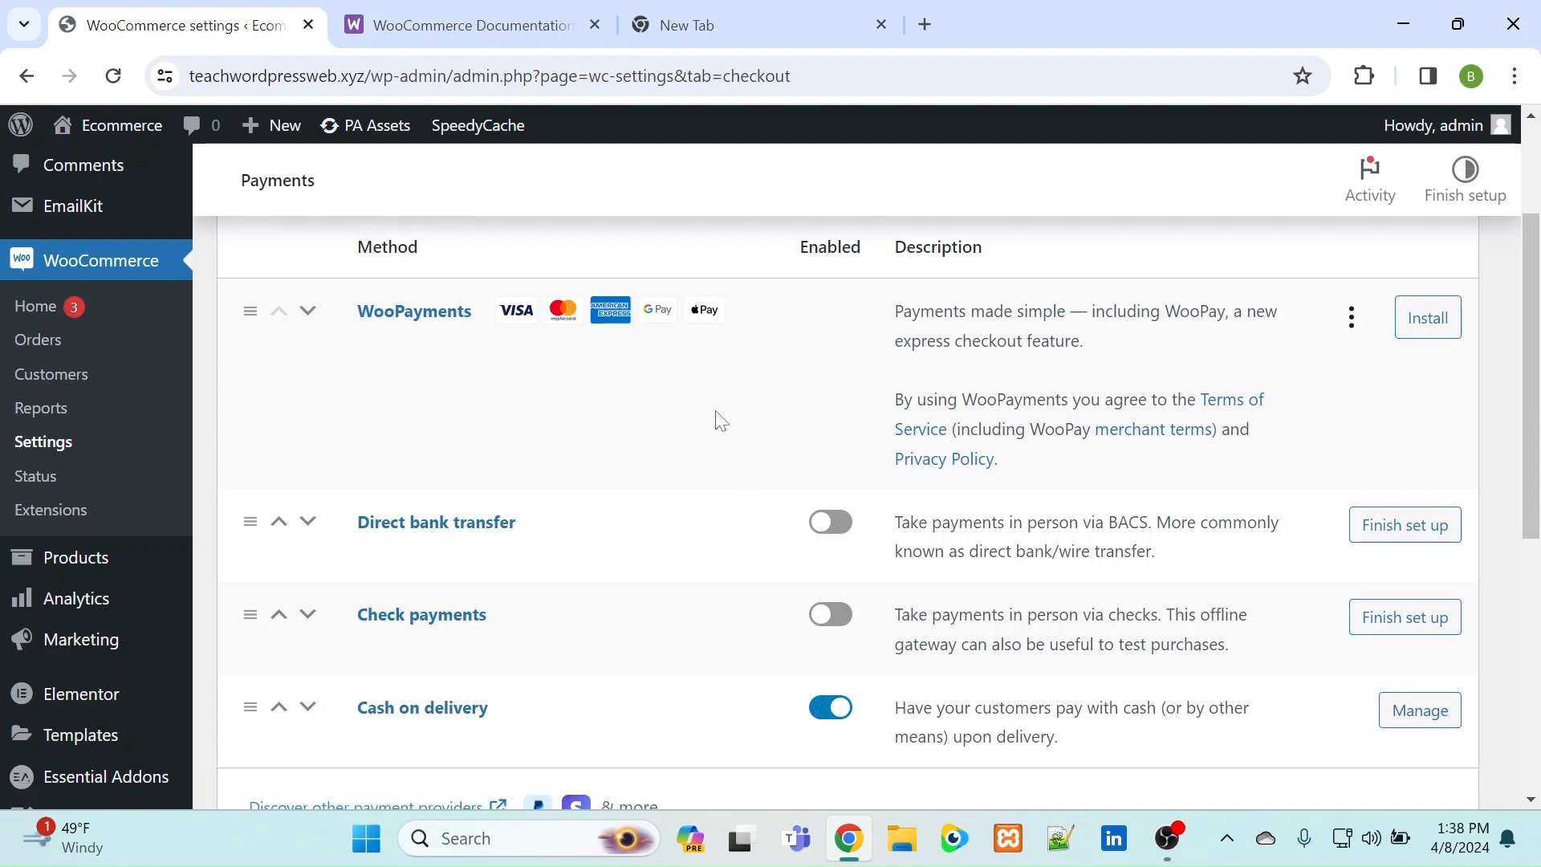
scroll(717, 419, "up", 4)
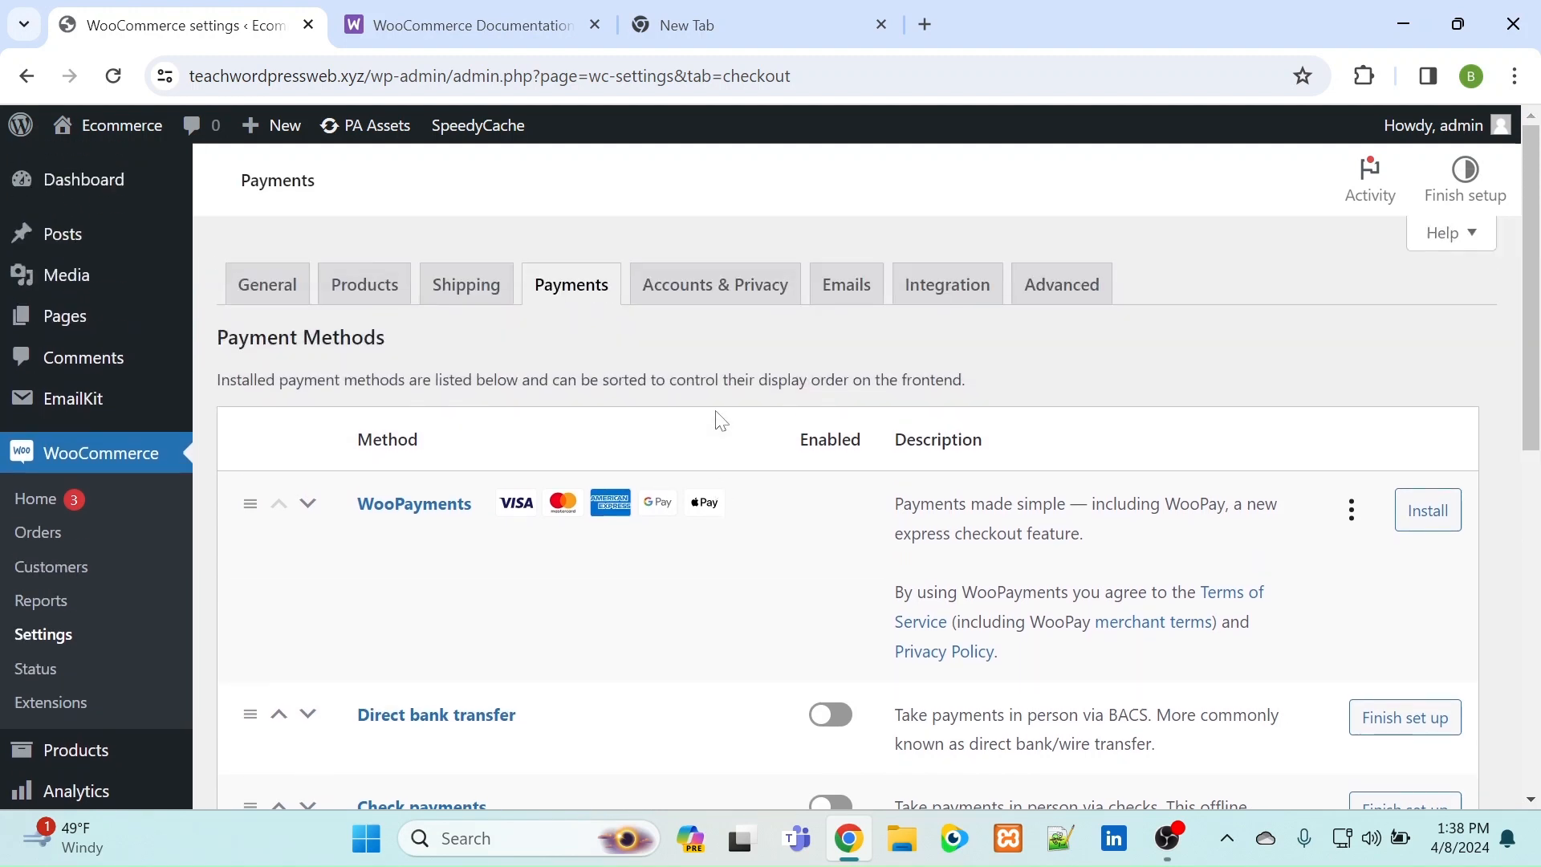
- In the Accounts & Privacy settings, disallow orders without an account and allow customers to log into an existing account during checkout
left_click(716, 291)
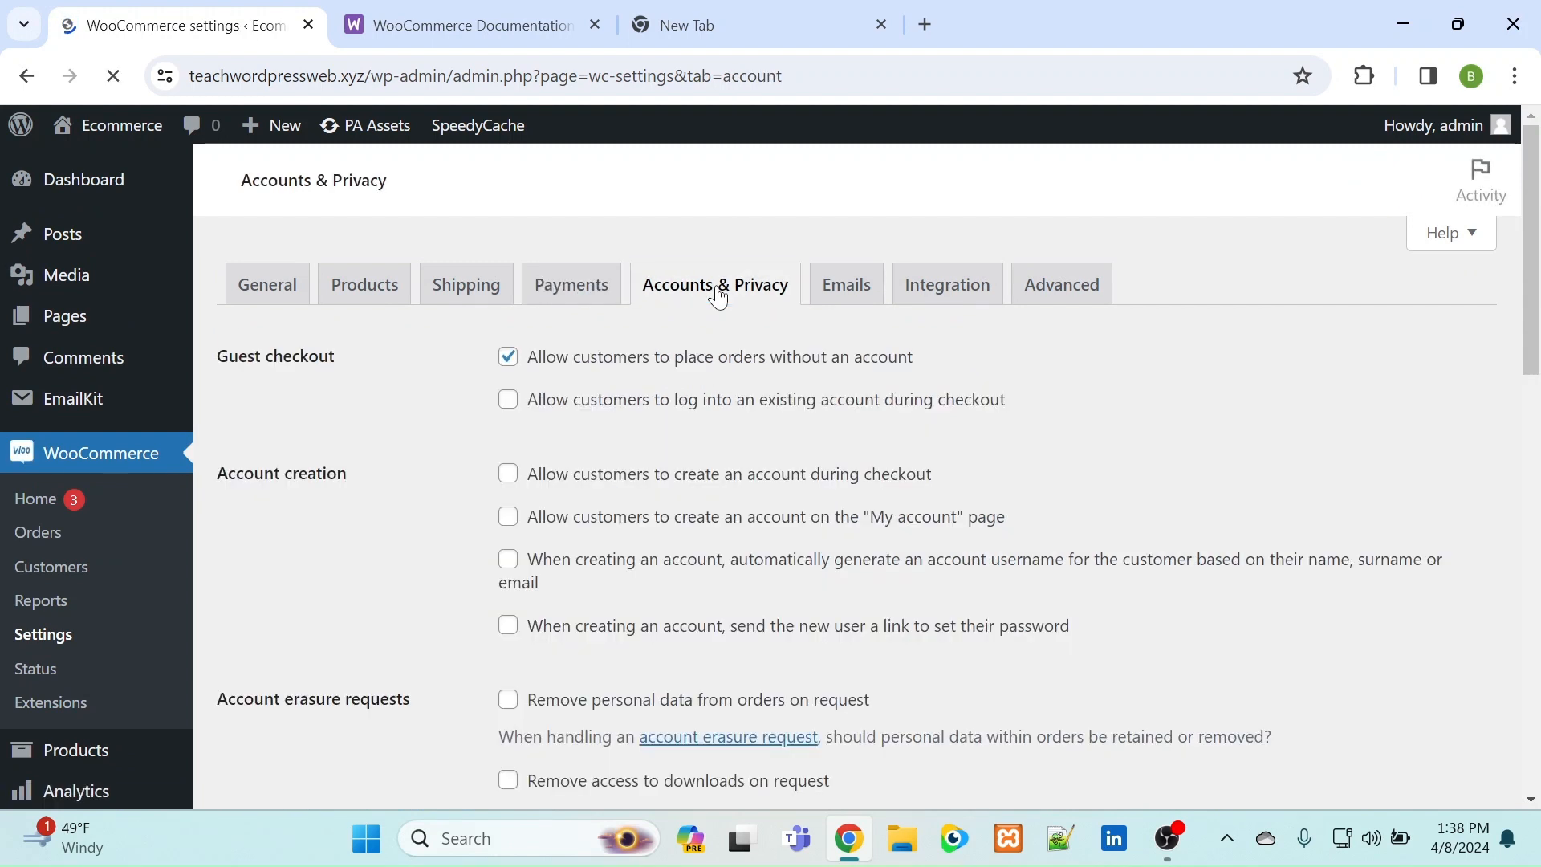
scroll(717, 295, "down", 1)
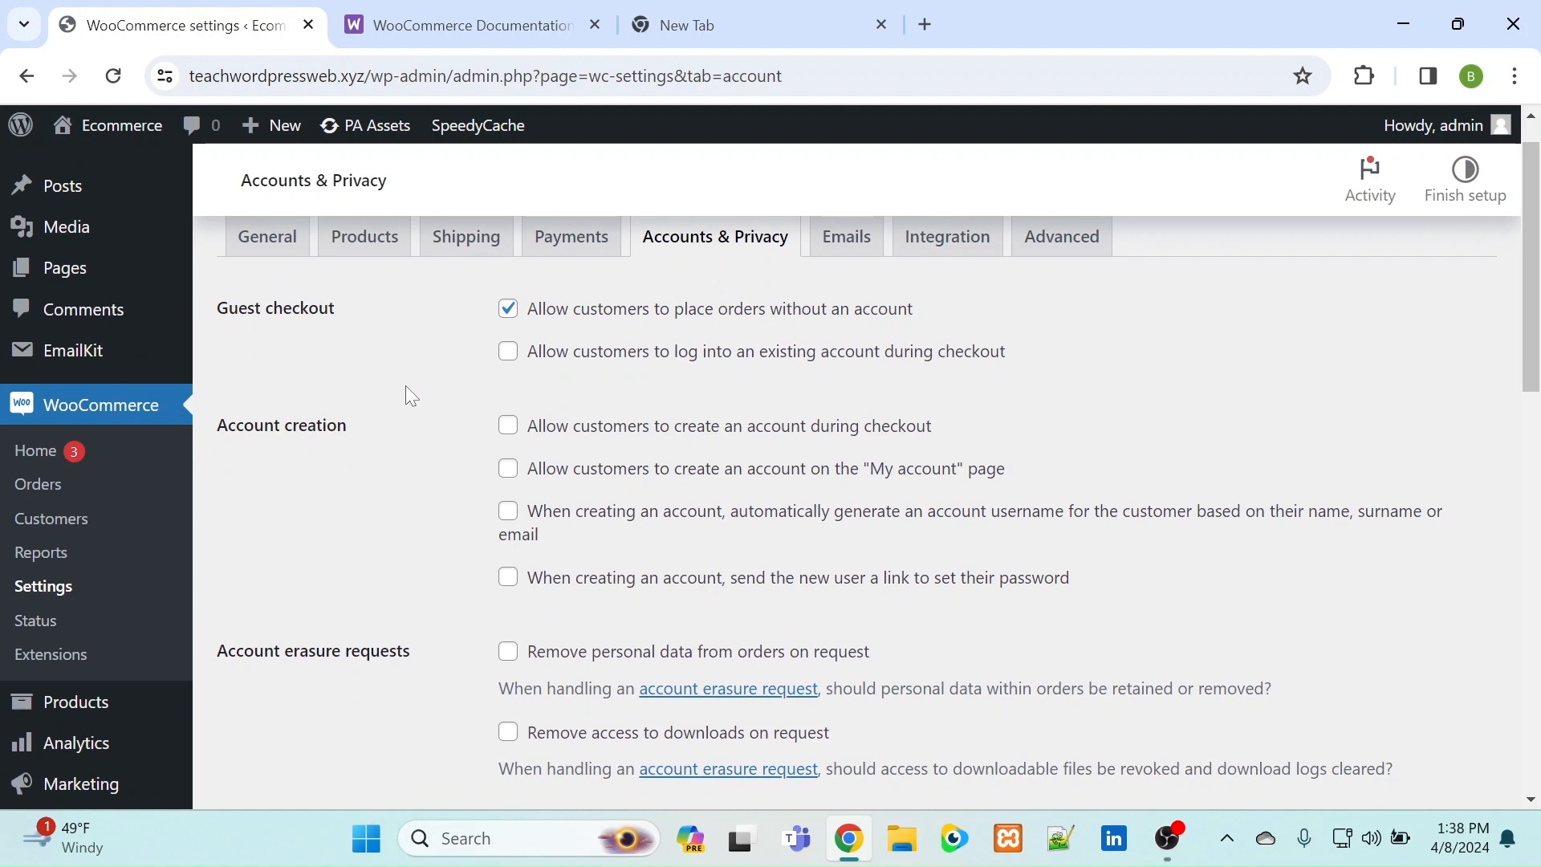
scroll(406, 387, "up", 1)
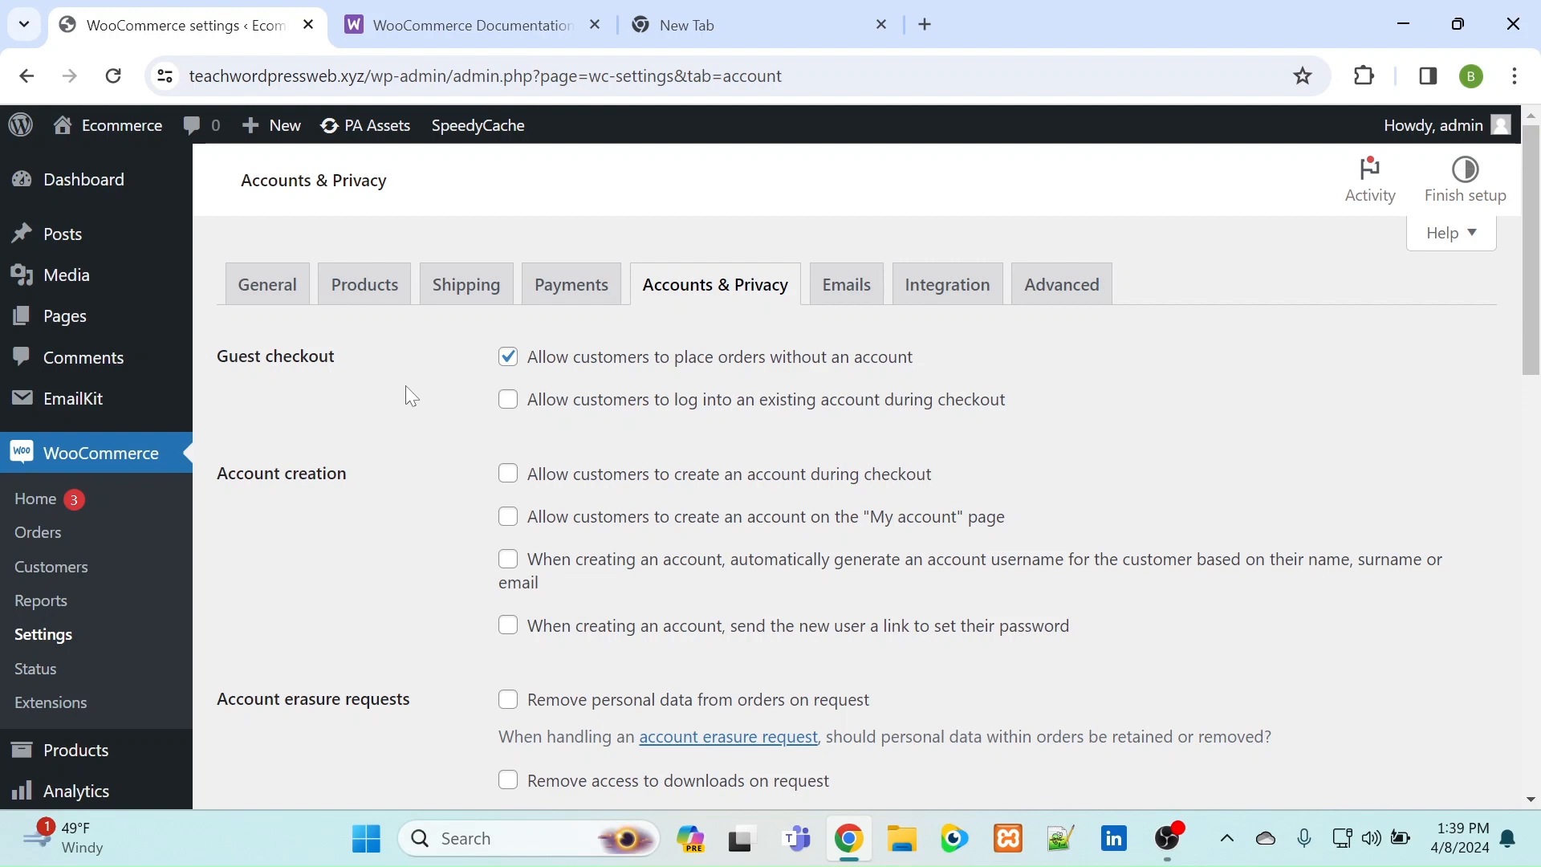
left_click(508, 358)
left_click(505, 405)
- Allow customers to create an account during checkout and on the "My account" page
scroll(424, 415, "down", 2)
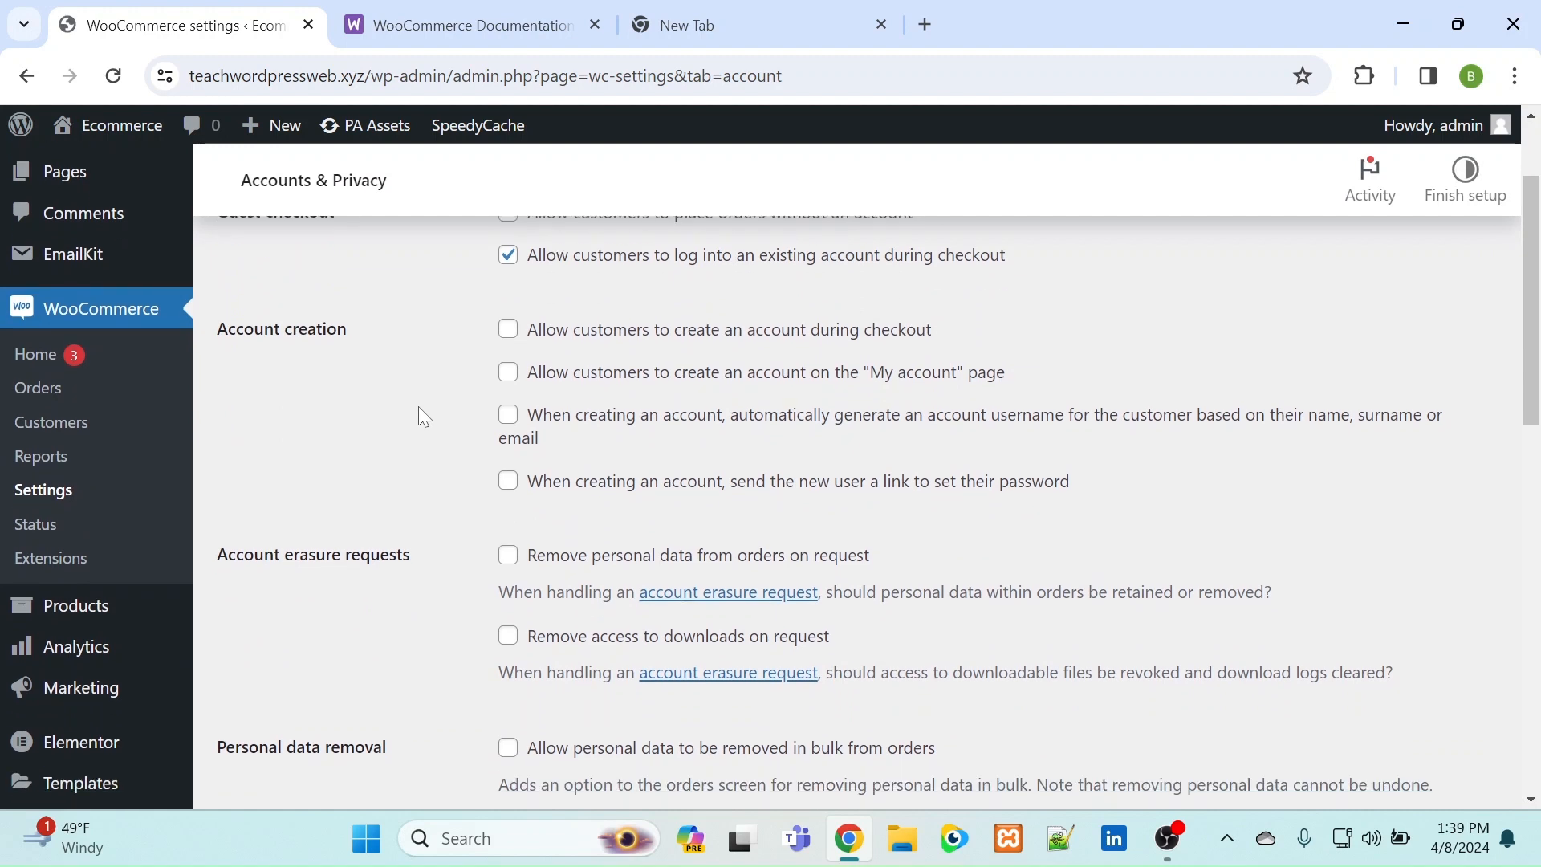
left_click(509, 331)
left_click(514, 380)
- Examine the account erasure, personal data removal, privacy policy and personal data retention settings
scroll(367, 466, "down", 1)
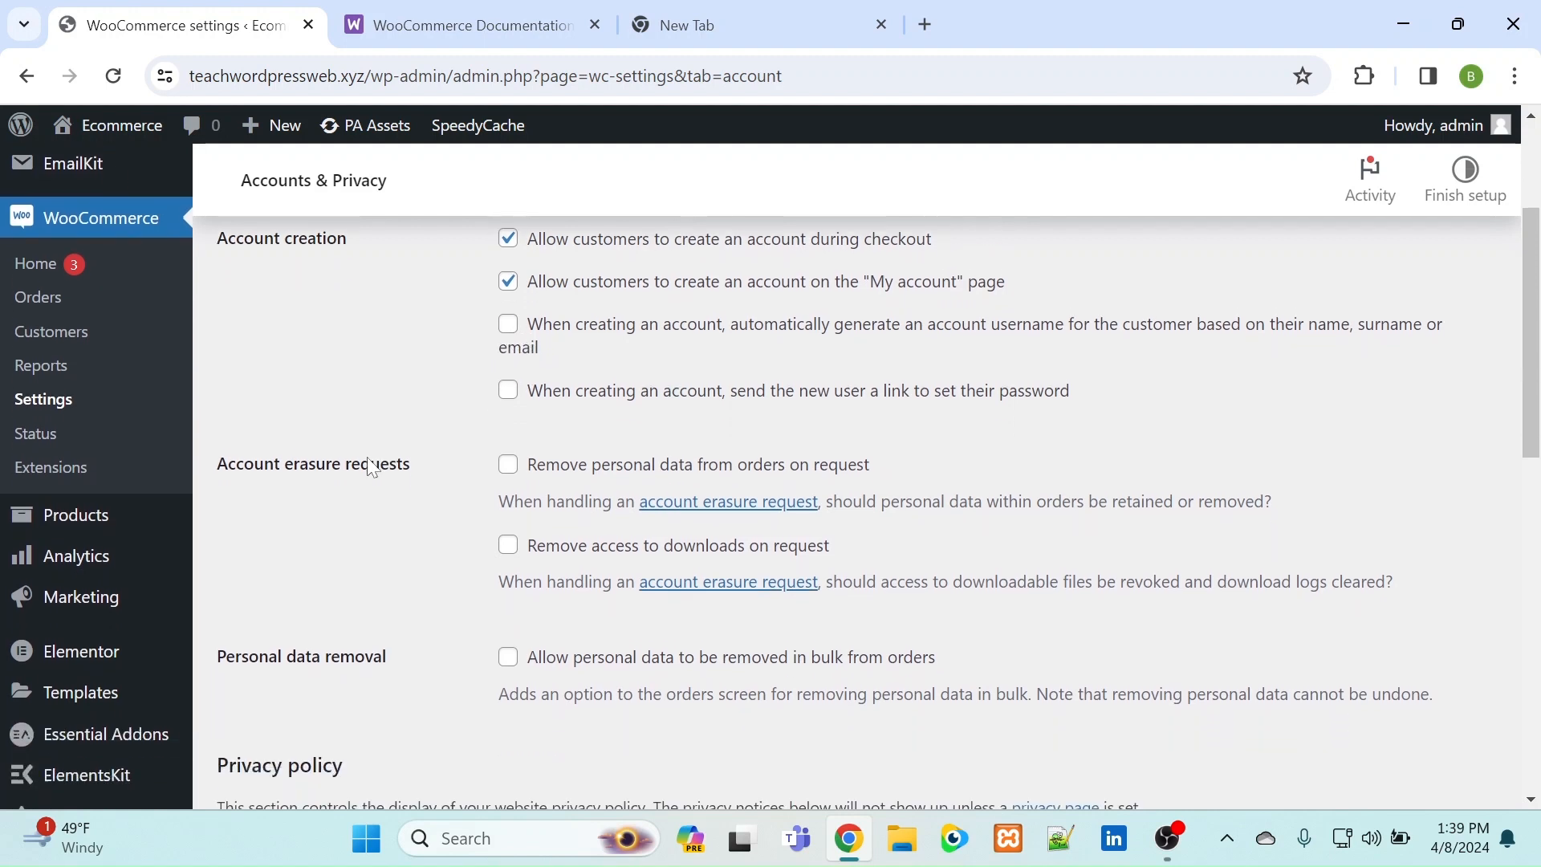
scroll(368, 456, "down", 4)
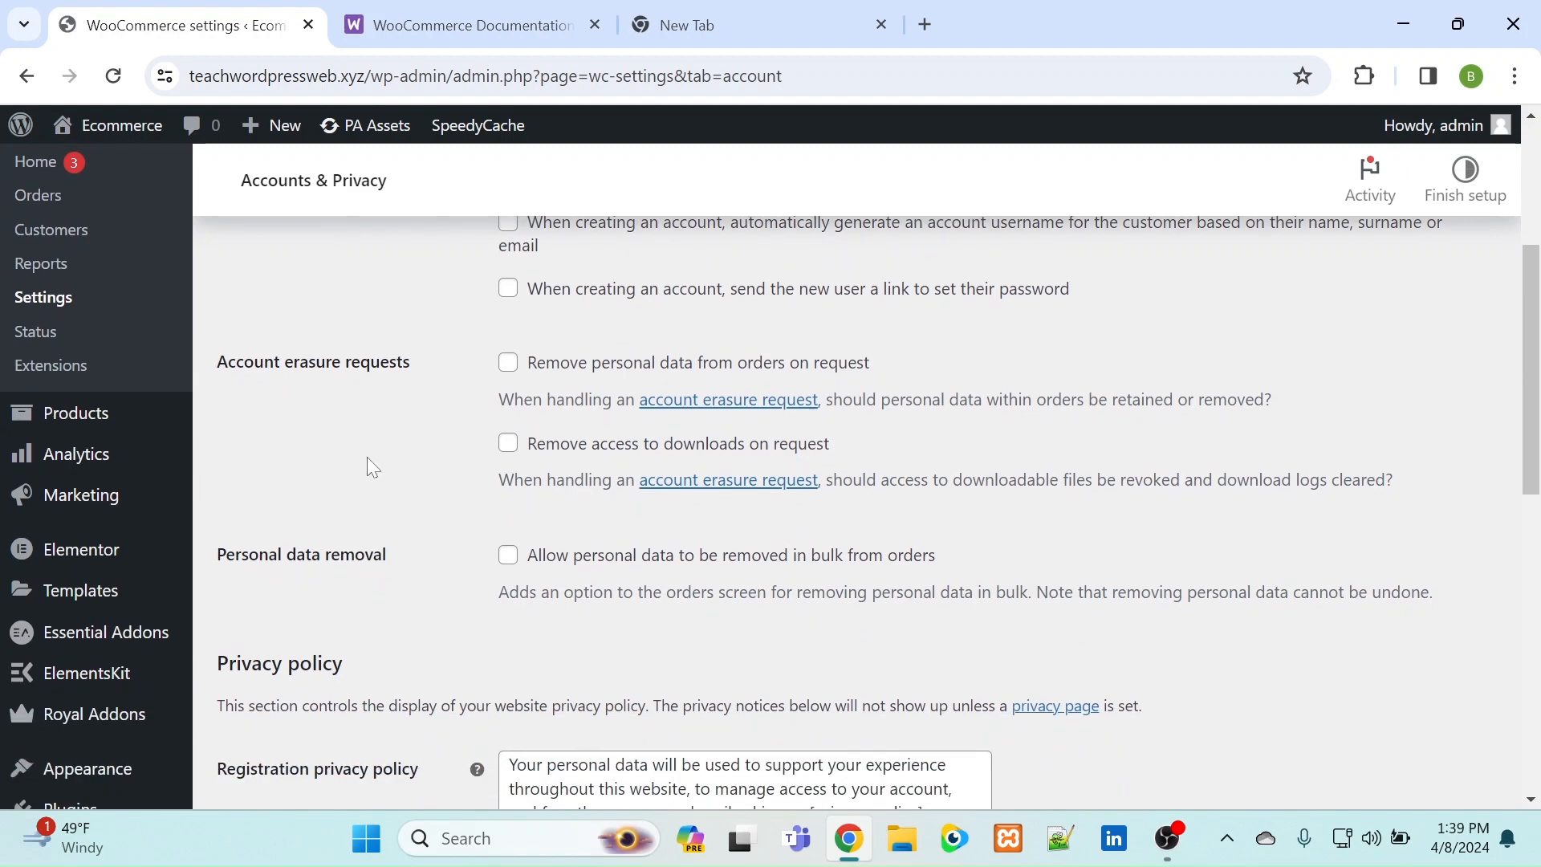
scroll(369, 465, "down", 5)
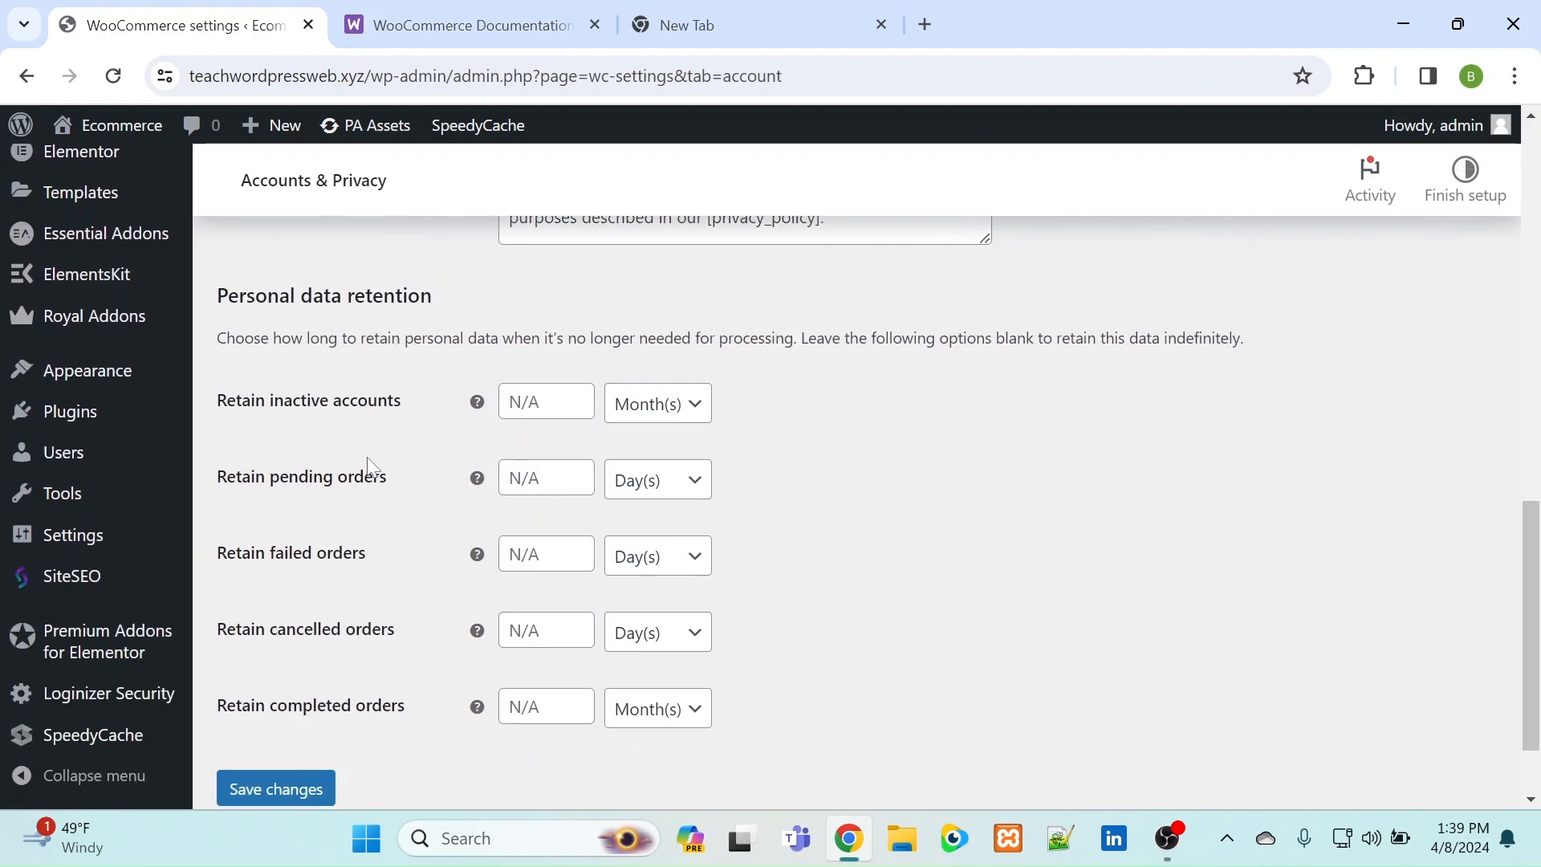
scroll(371, 467, "down", 1)
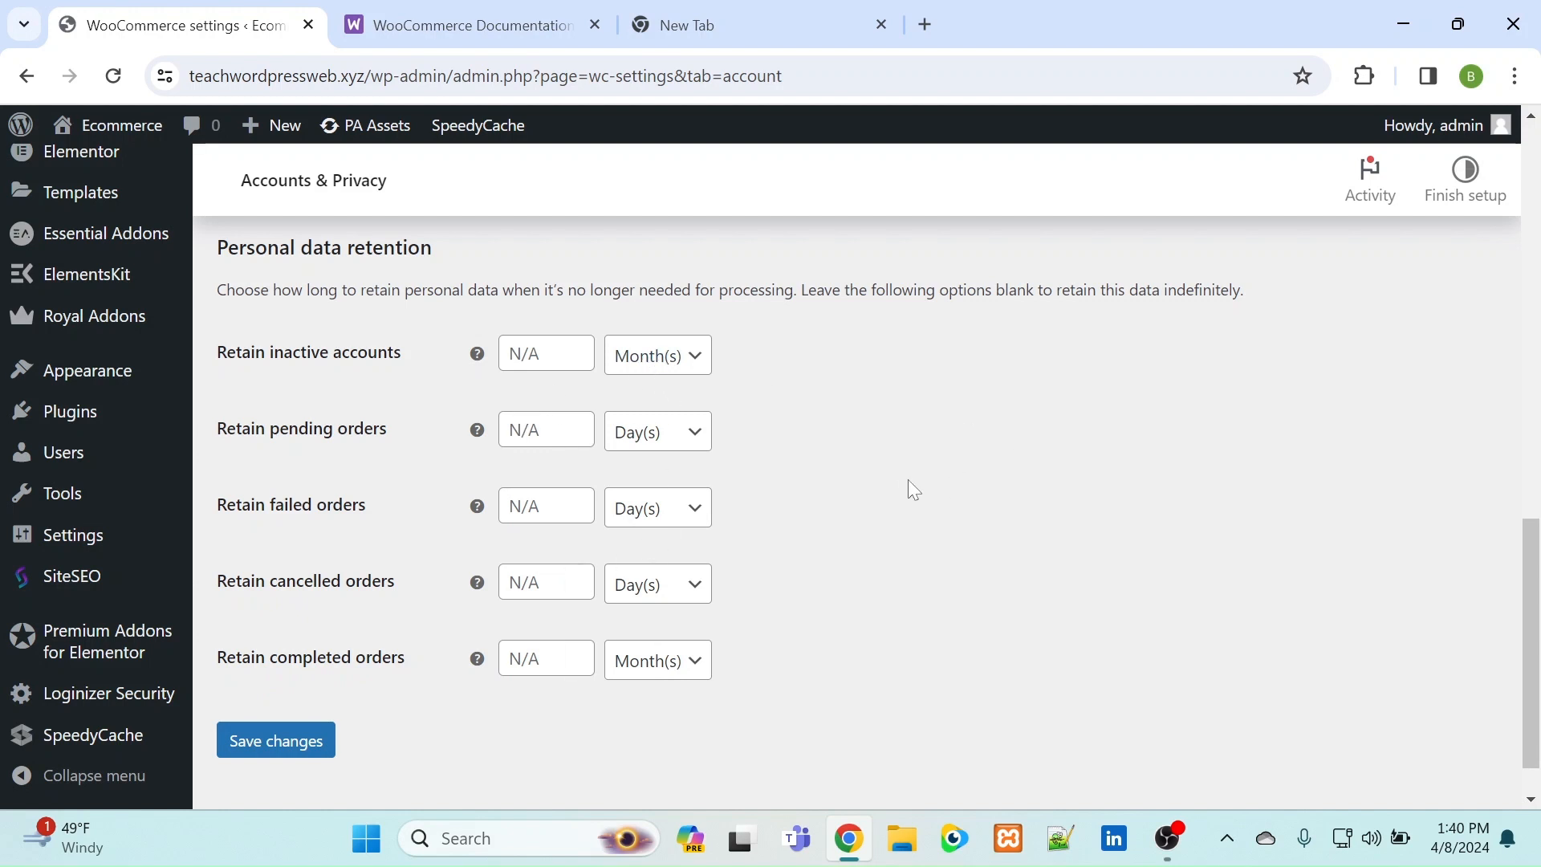
scroll(899, 486, "up", 5)
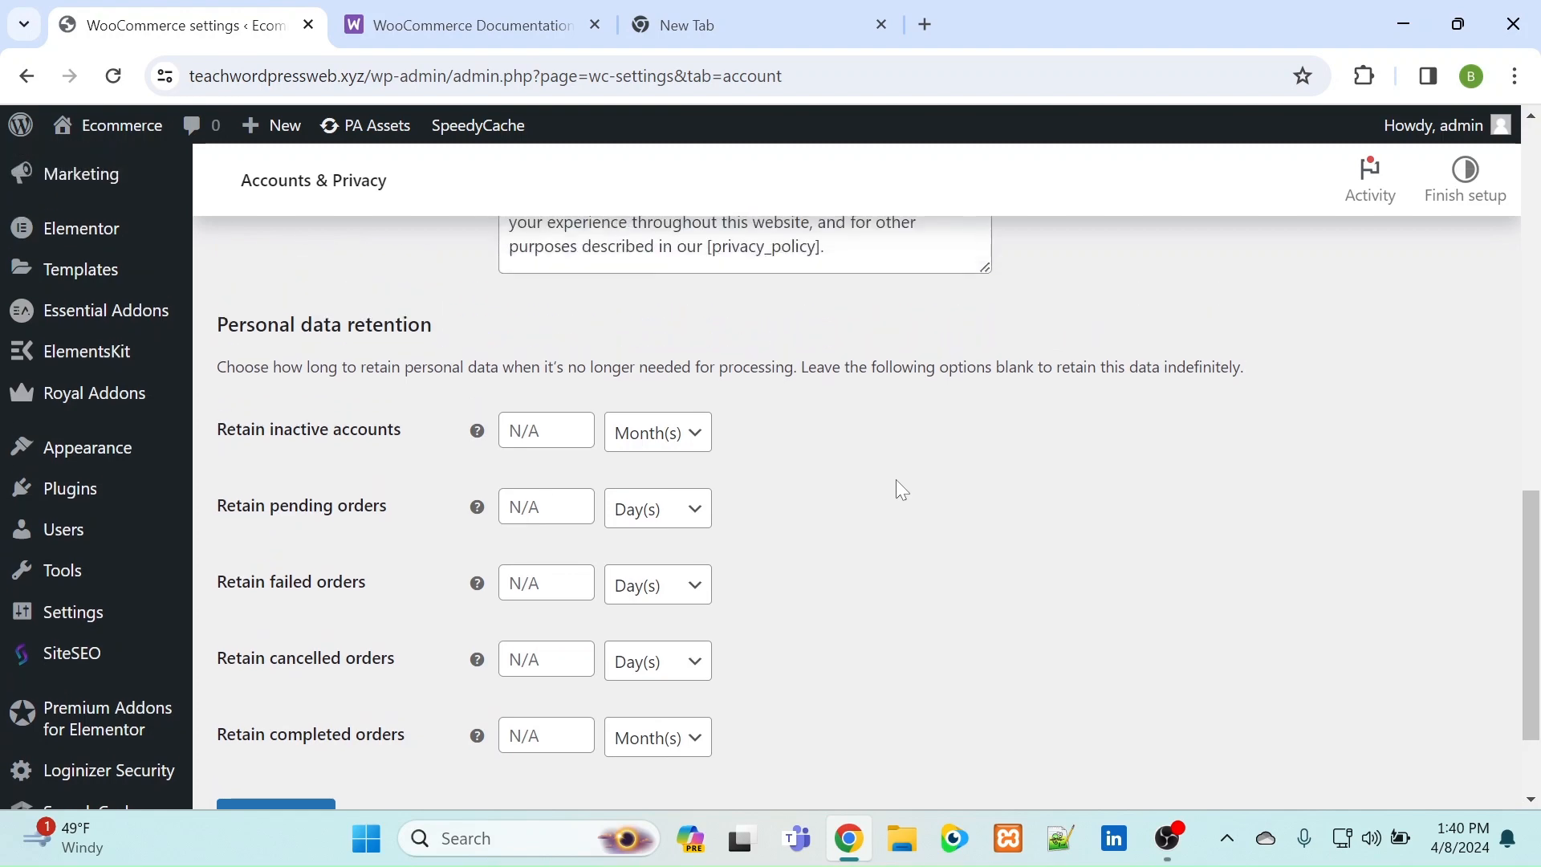
scroll(899, 486, "up", 6)
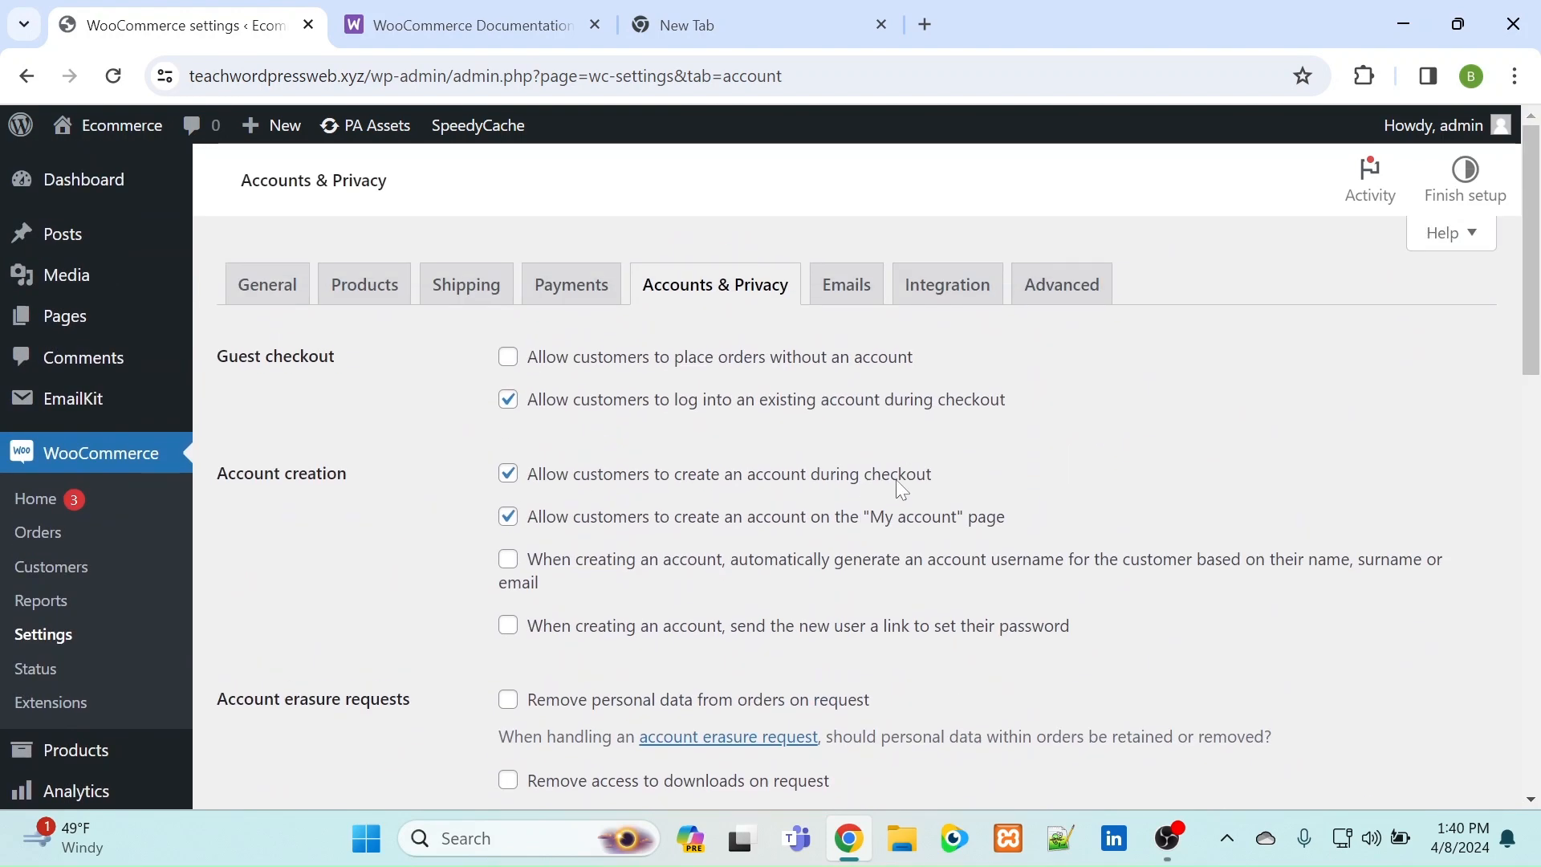
scroll(896, 481, "down", 10)
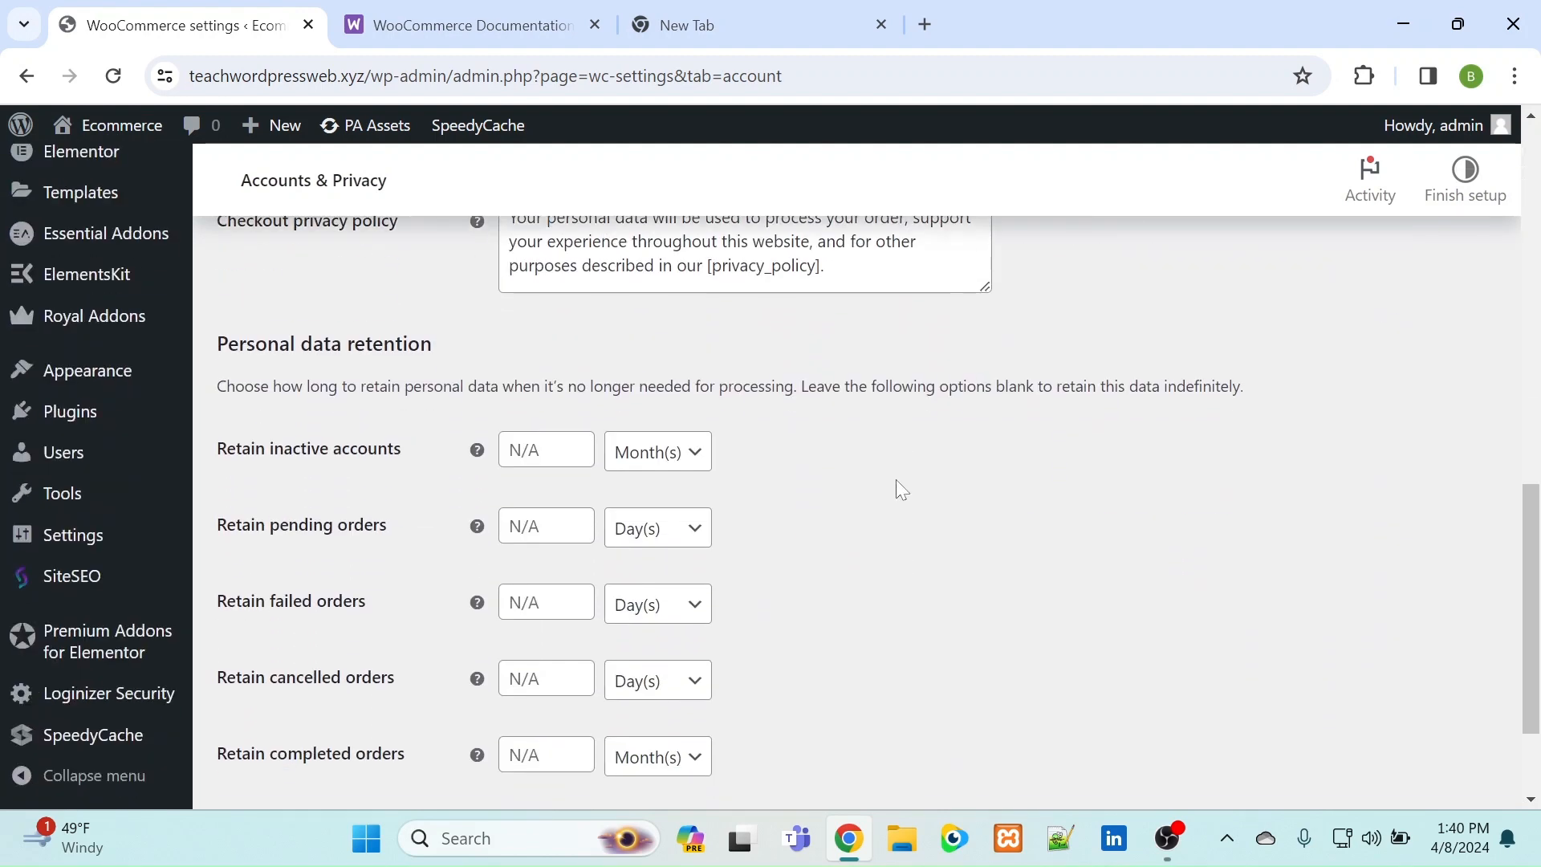
scroll(895, 480, "down", 1)
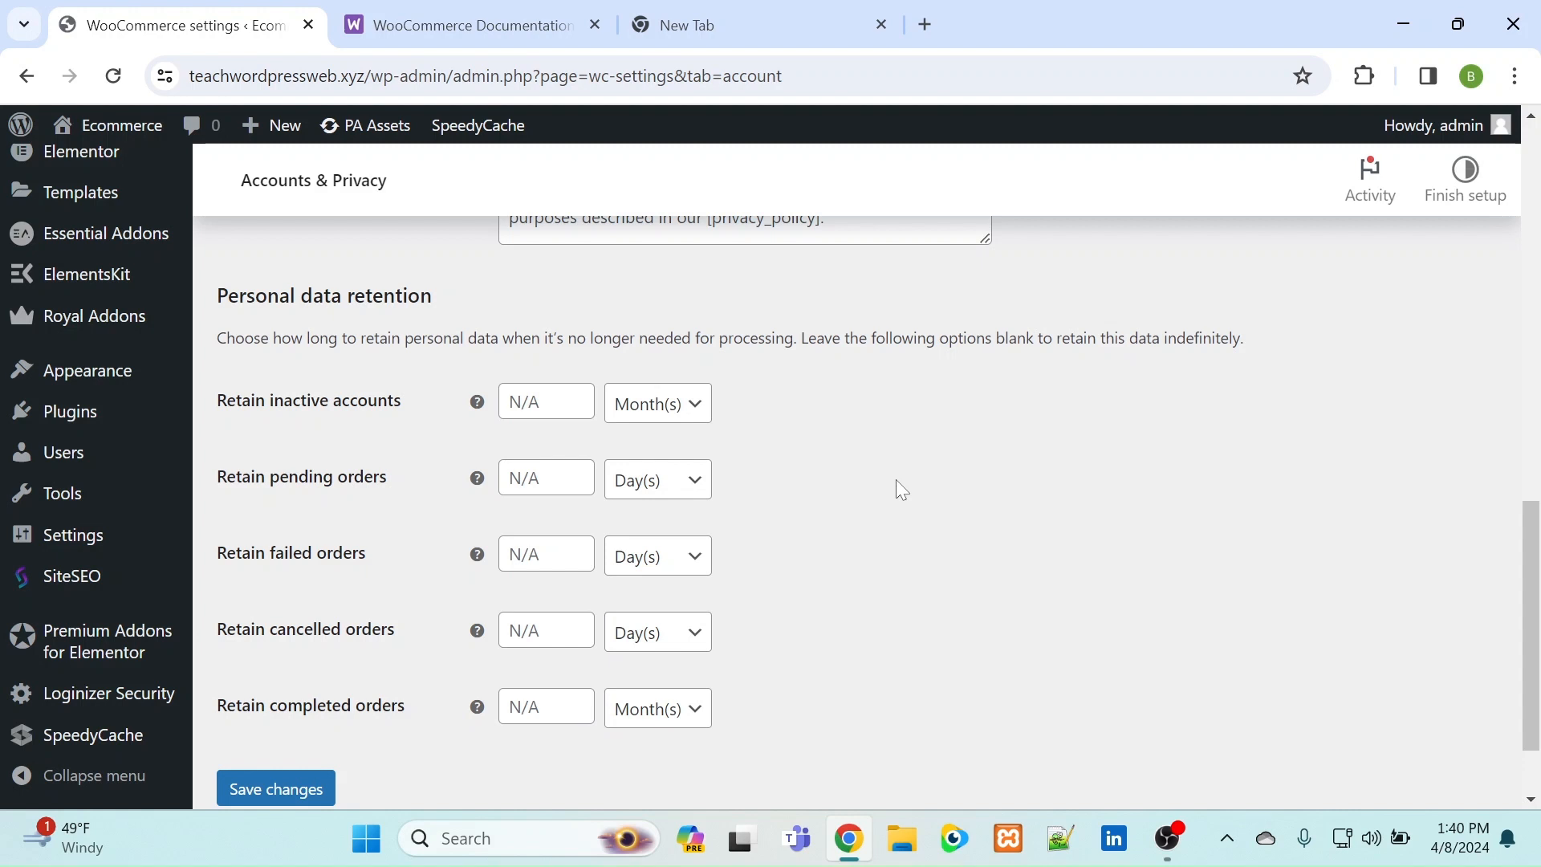
- Set the retention period for inactive accounts to 3 Day(s) in the personal data retention settings
scroll(901, 489, "down", 2)
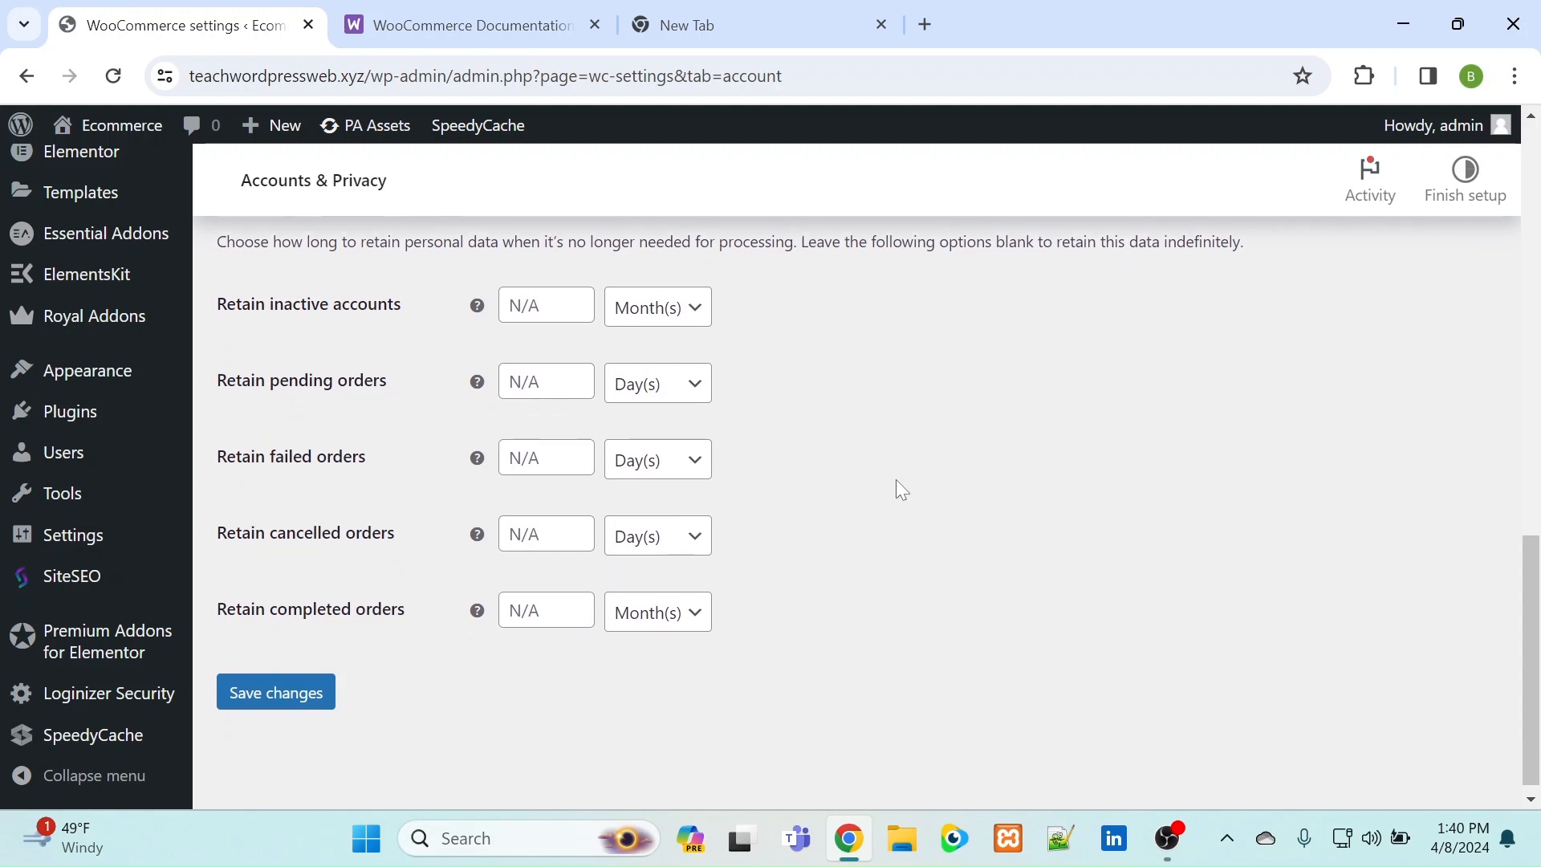
scroll(901, 489, "up", 1)
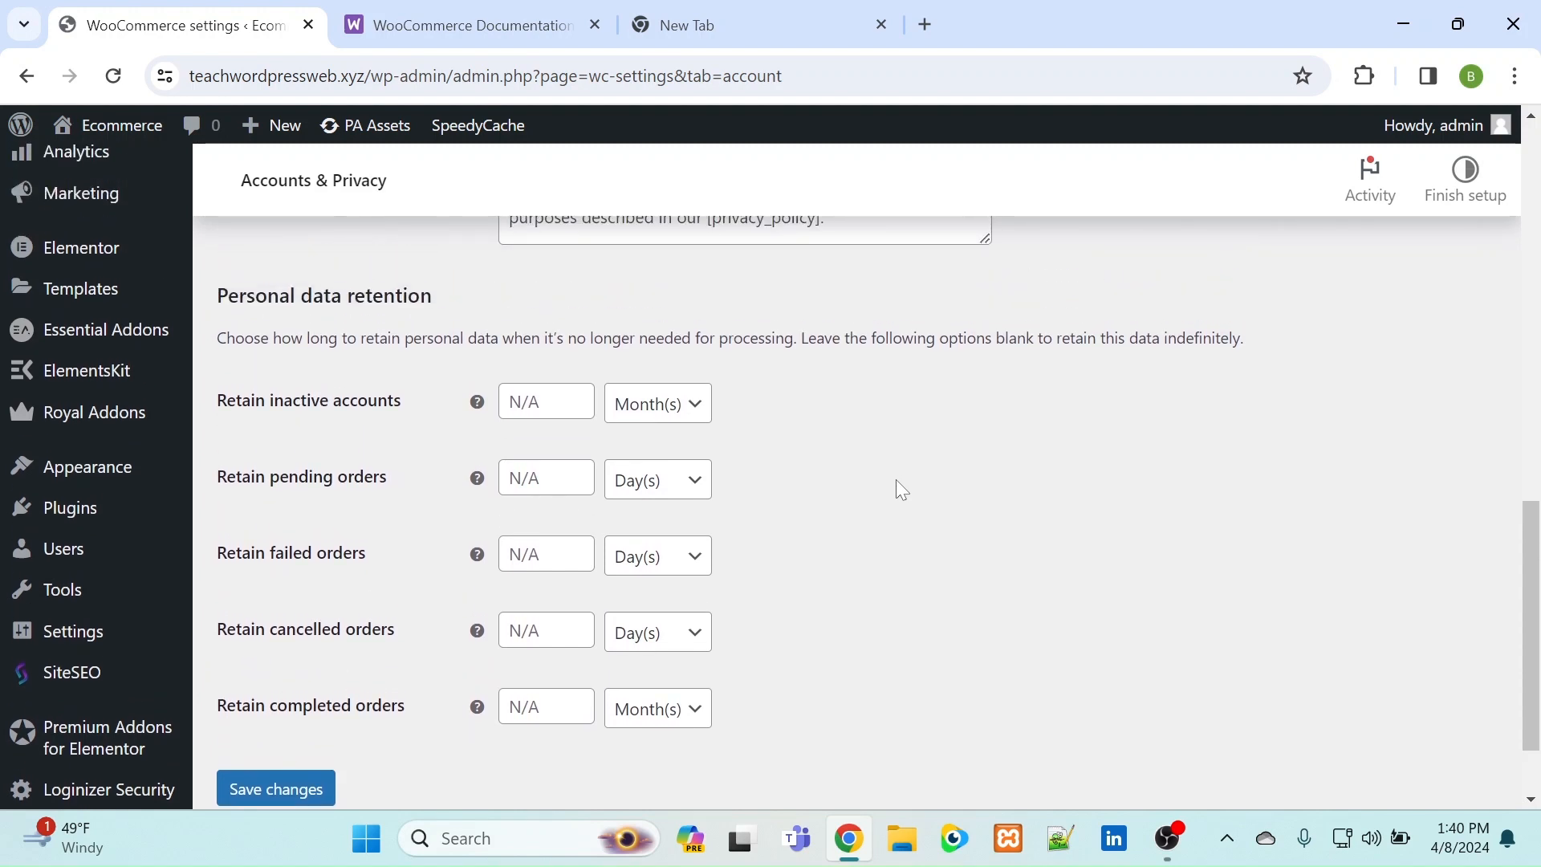
left_click(638, 403)
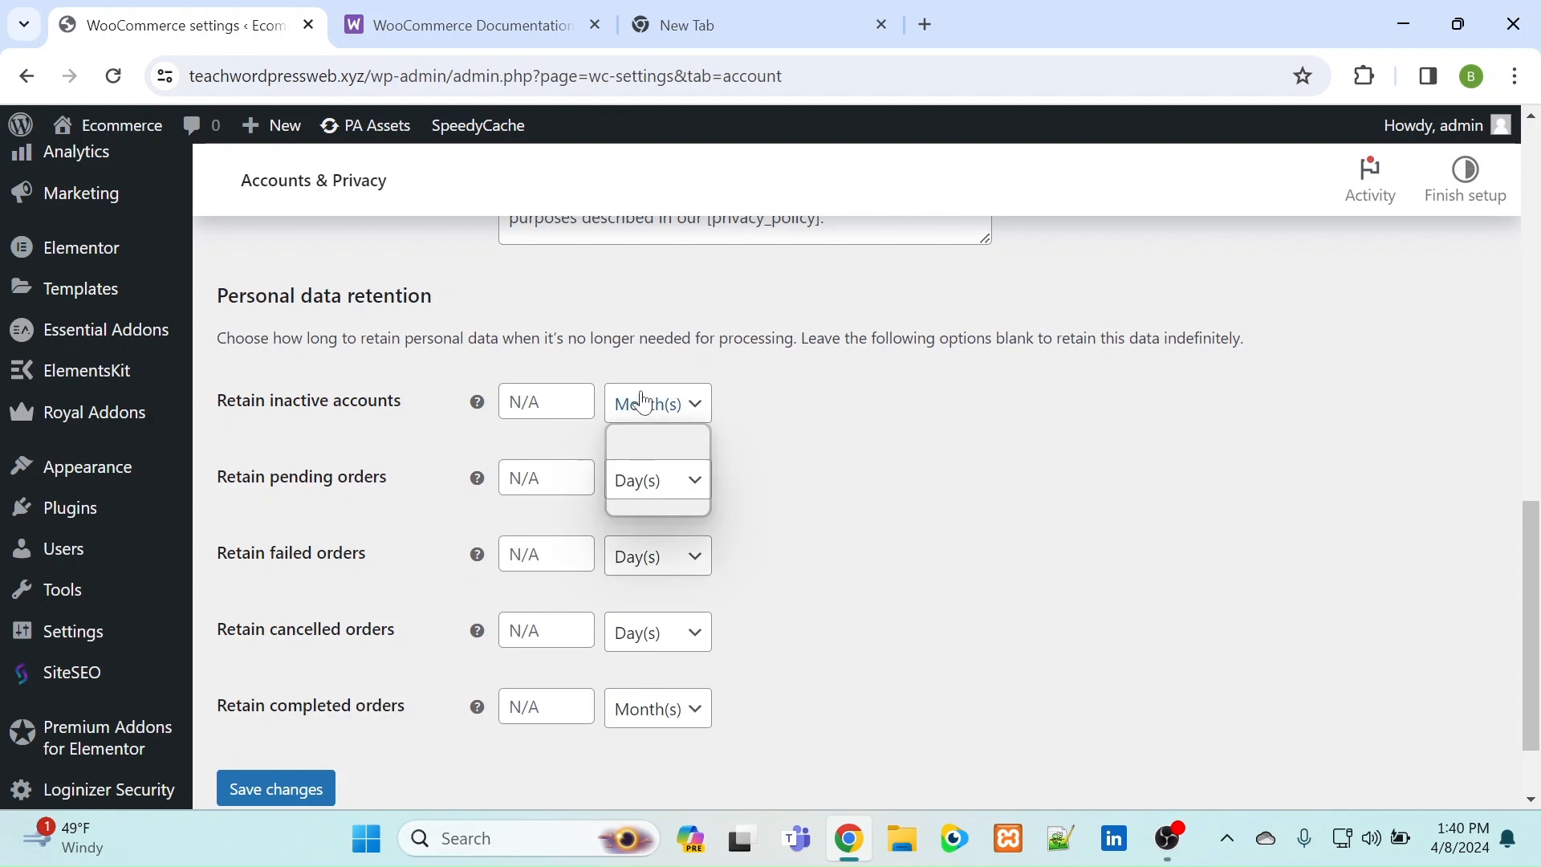
left_click(638, 437)
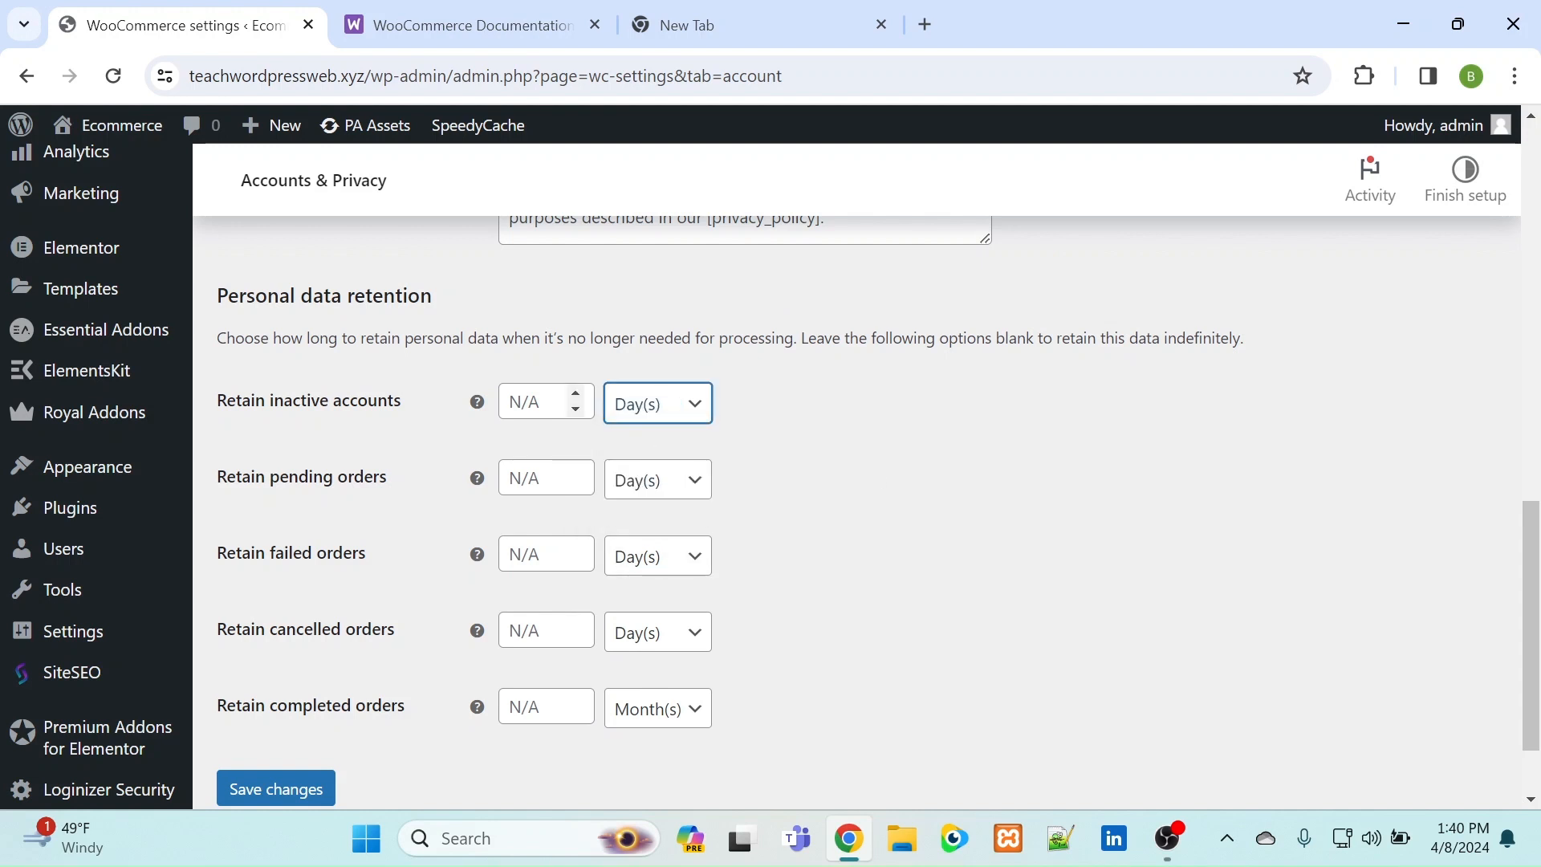
left_click(532, 401)
type("3")
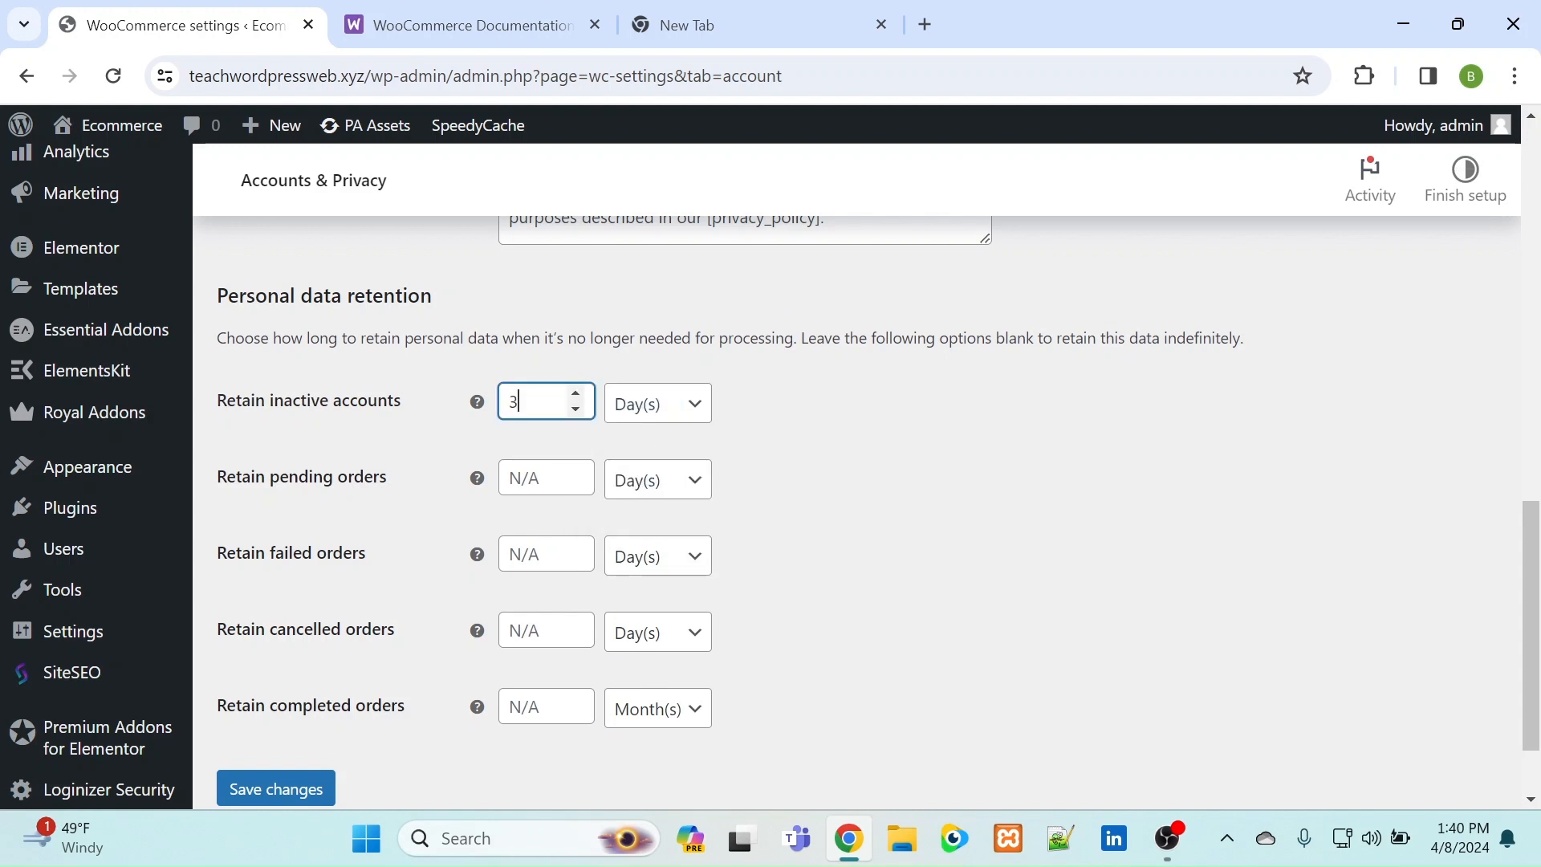
left_click(381, 453)
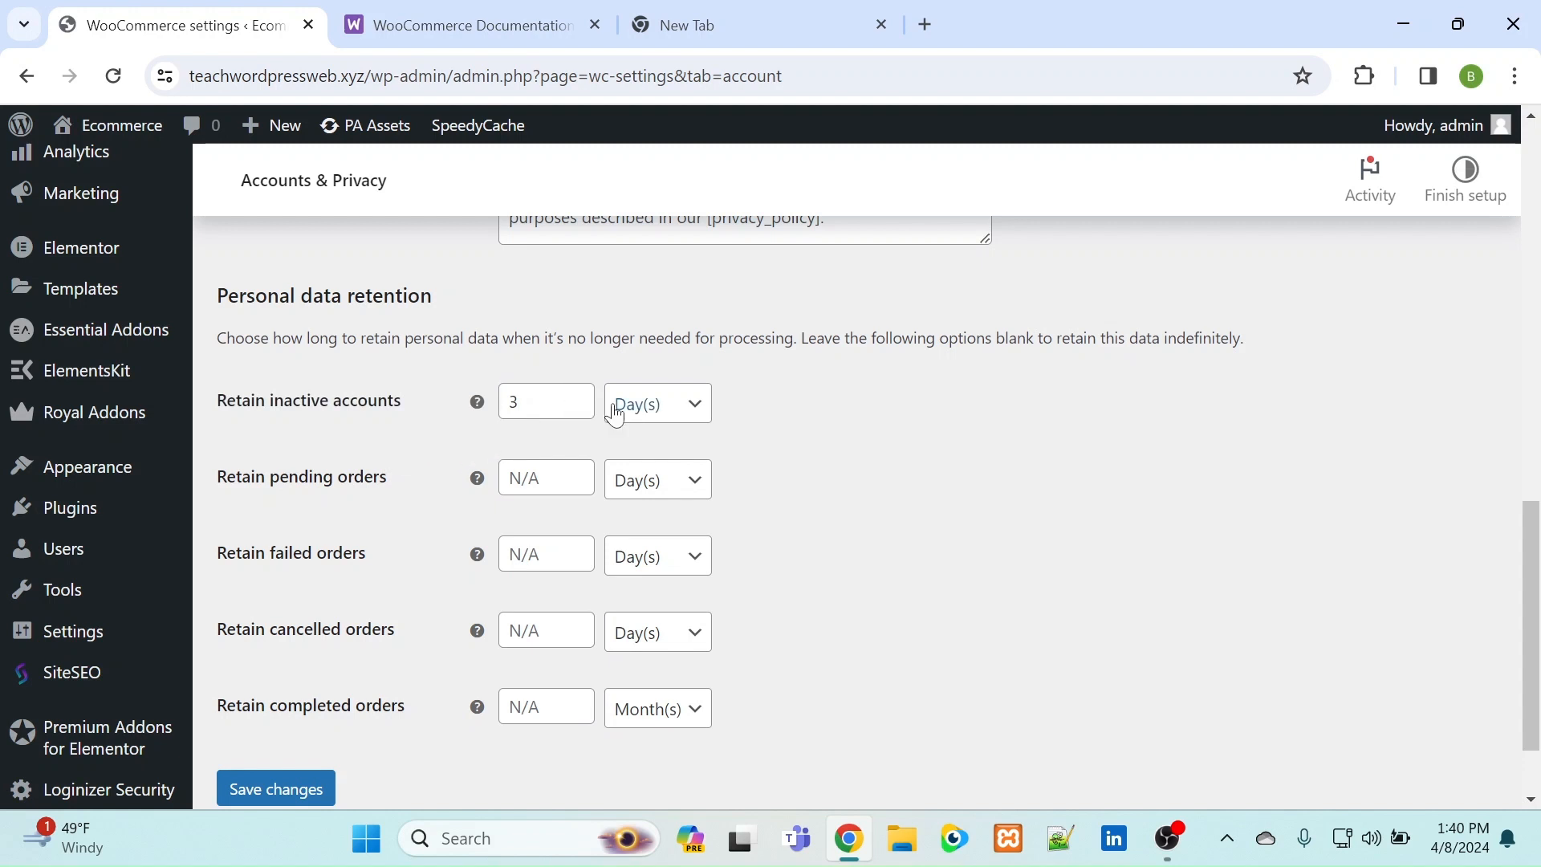
- Clear the retention number for inactive accounts, leaving the field blank
left_click(526, 402)
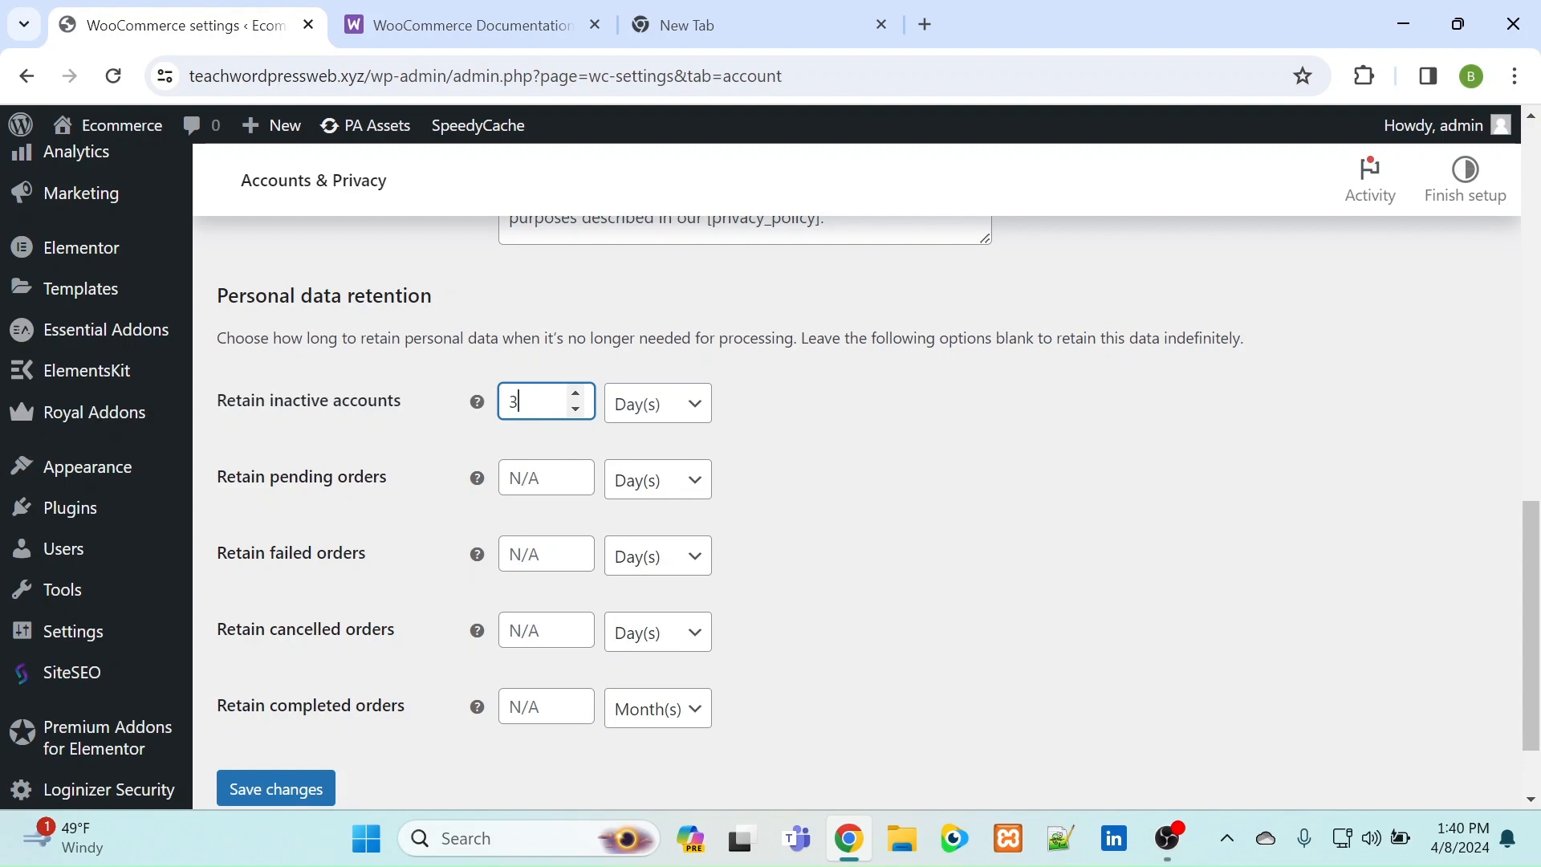
key("BackSpace")
left_click(371, 475)
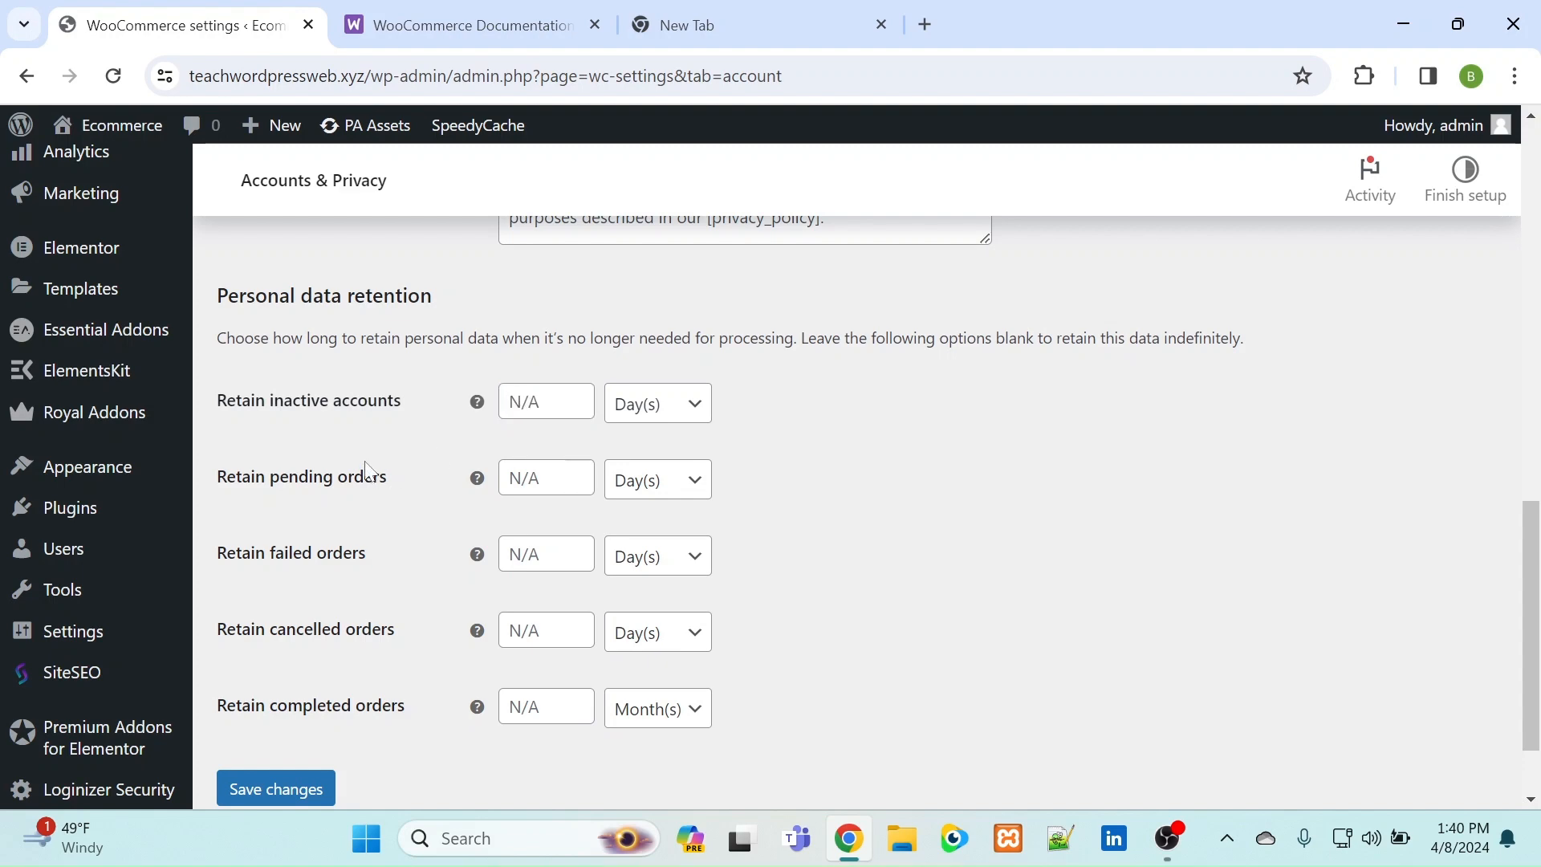
- Save the changes to the Accounts & Privacy settings, cancelling any attempt to leave the page unsaved
left_click_drag(1529, 585, 1515, 204)
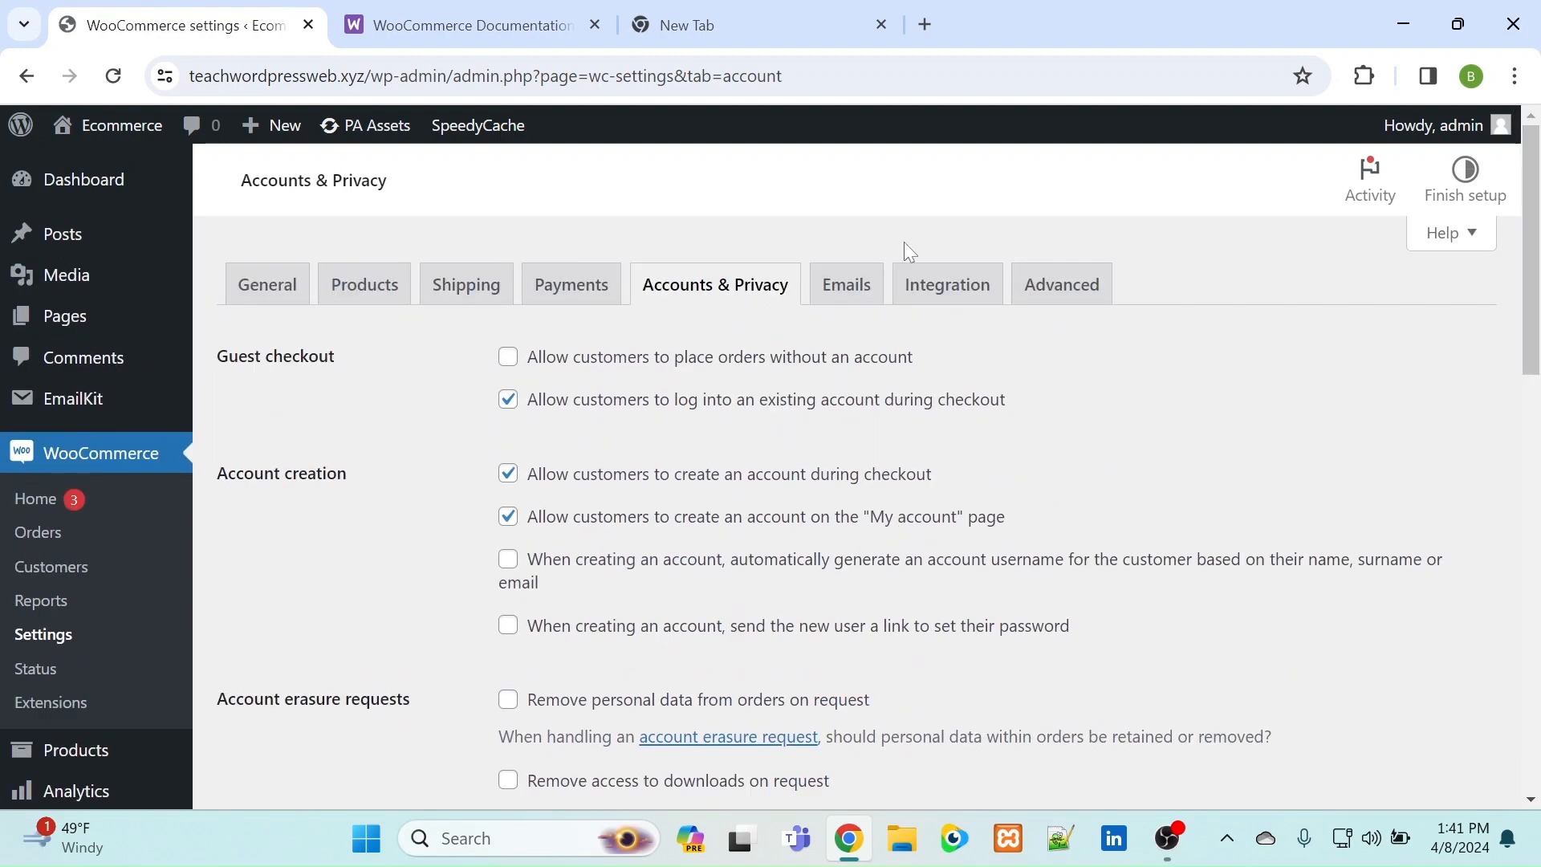
left_click(844, 288)
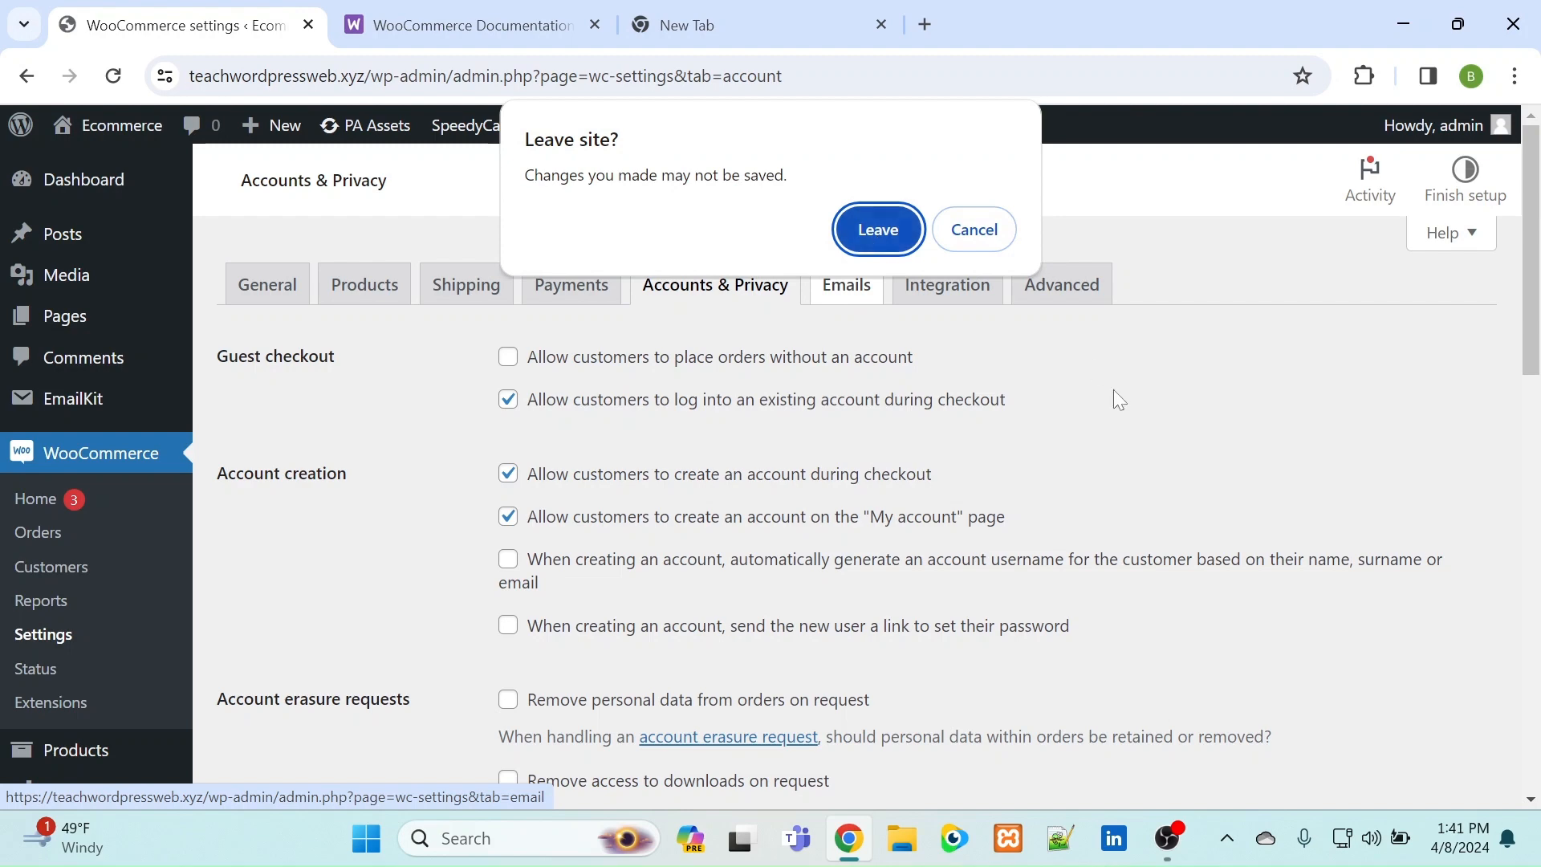
left_click(974, 243)
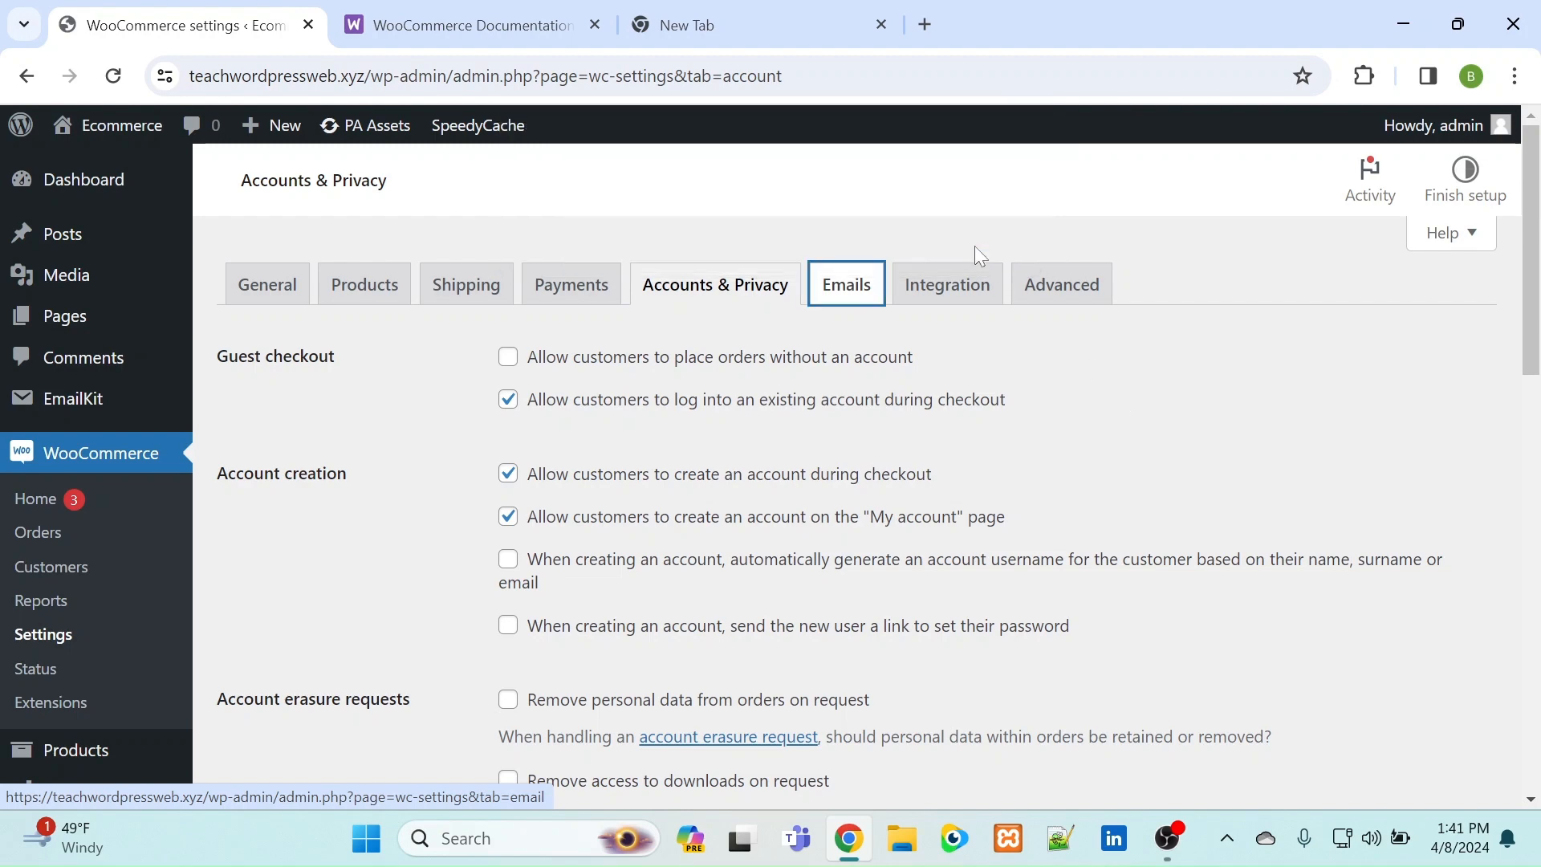
scroll(974, 245, "down", 10)
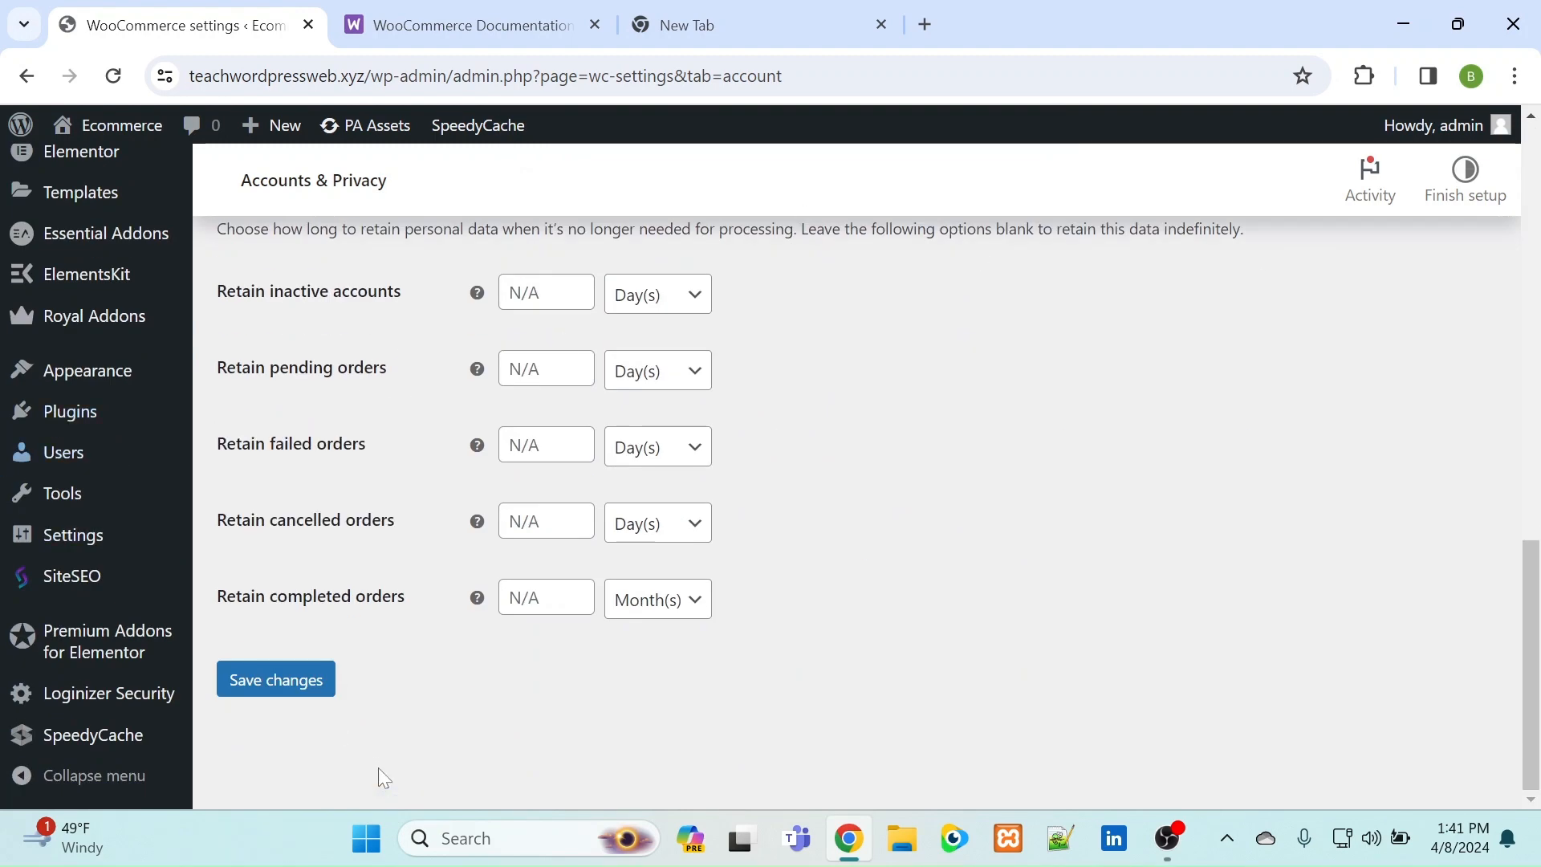
left_click(309, 693)
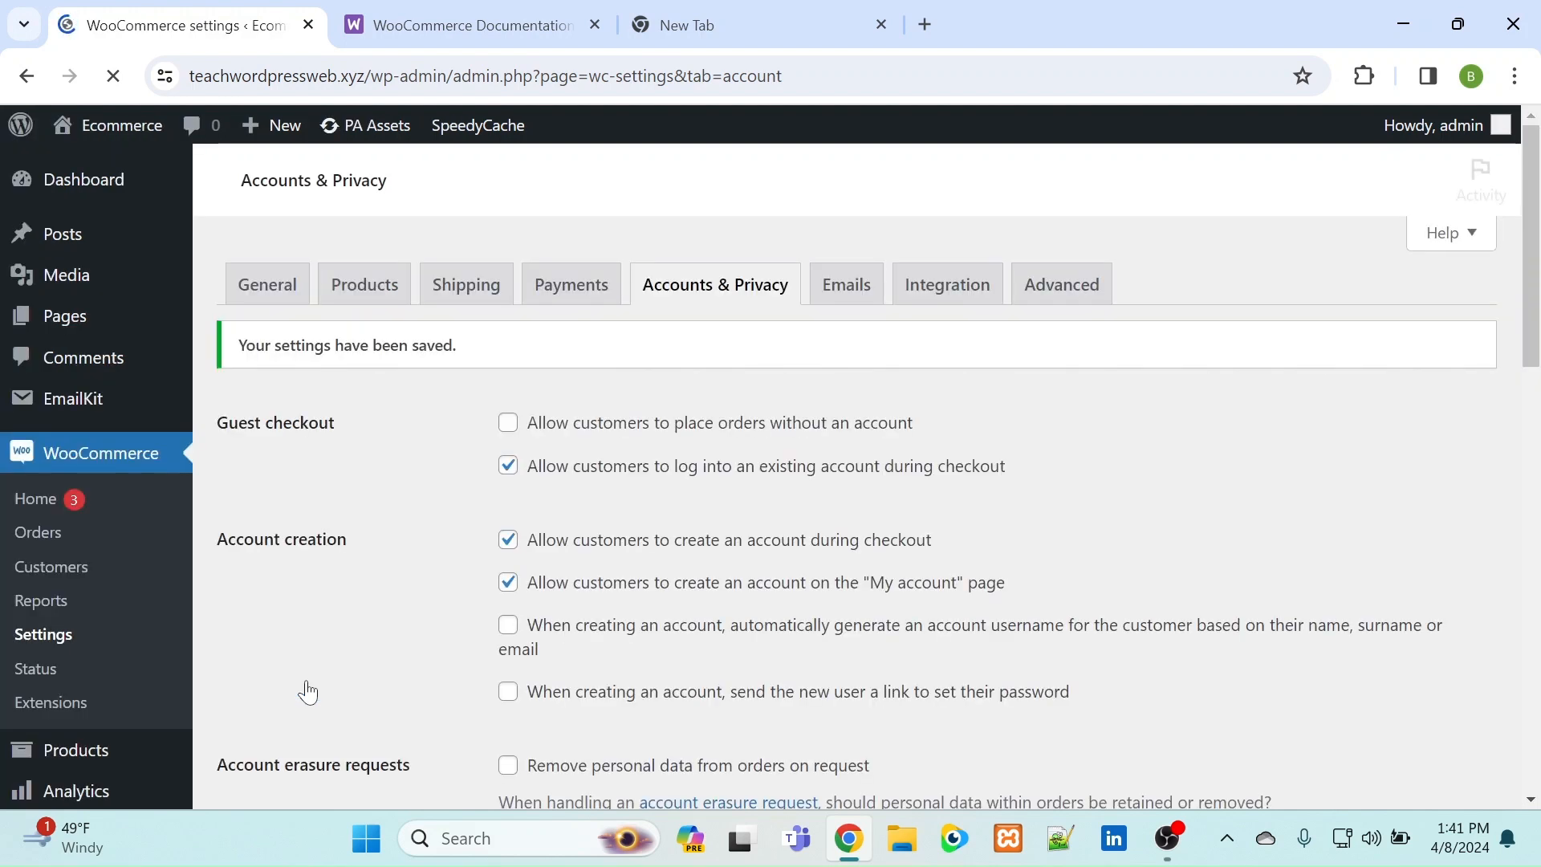
- Open the Emails settings and examine the list of email notifications with their content types and recipients
left_click(862, 289)
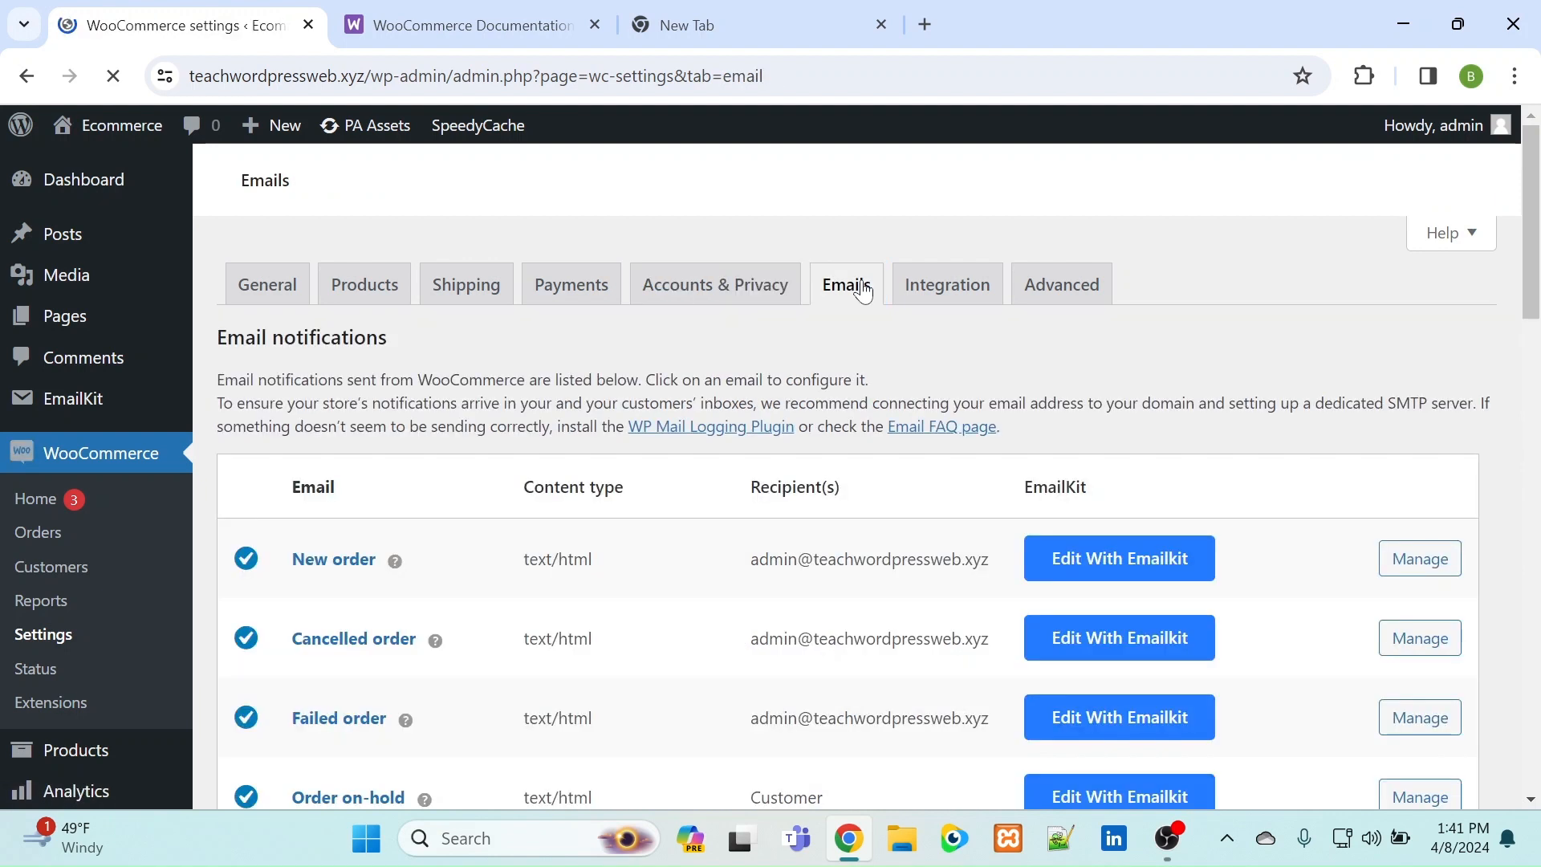
scroll(862, 289, "down", 2)
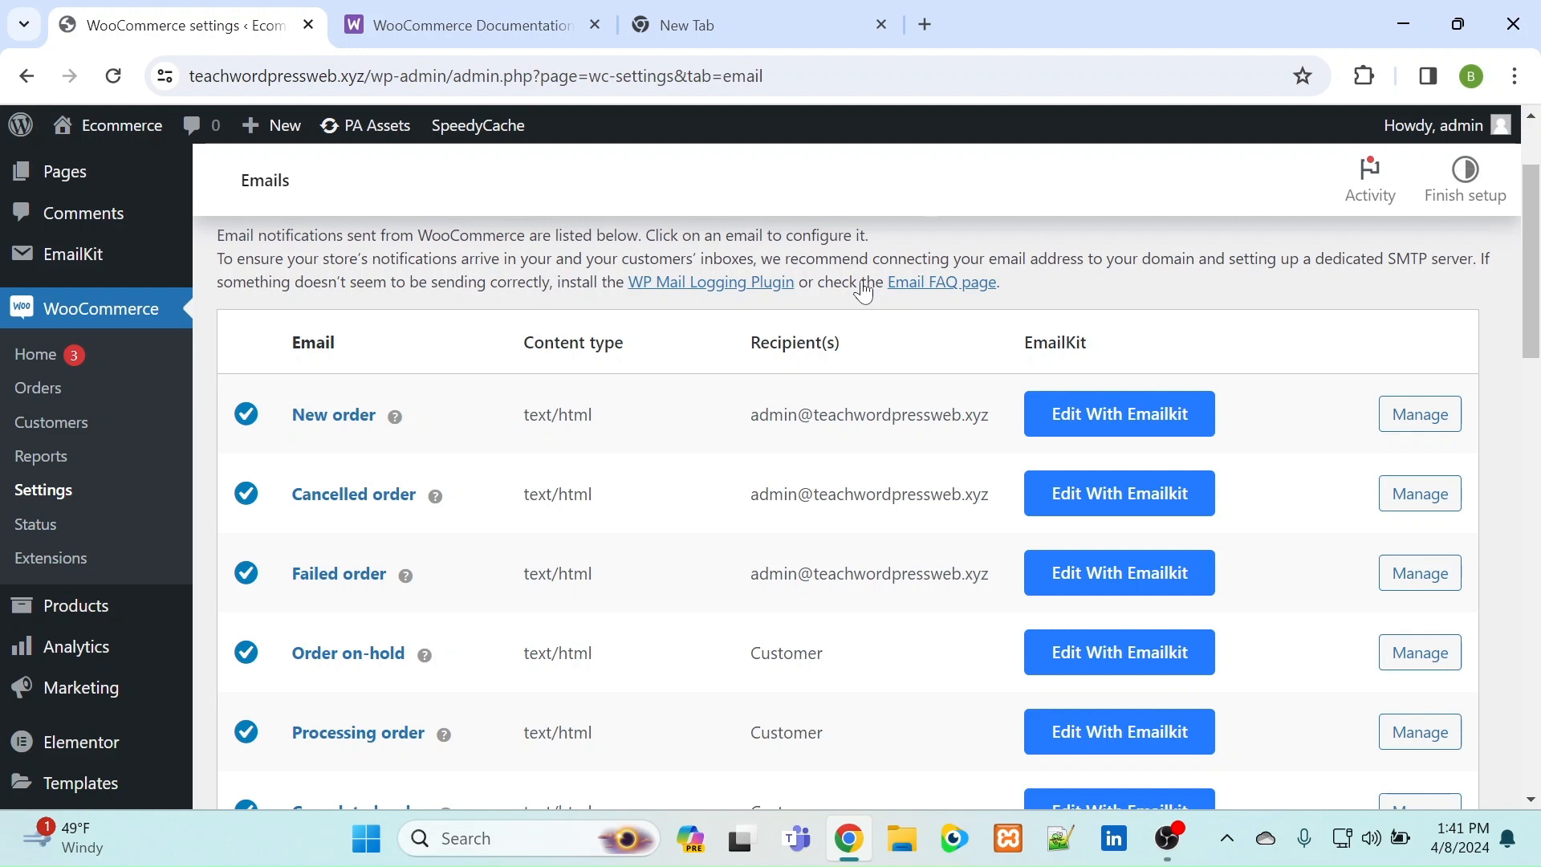
scroll(864, 292, "down", 3)
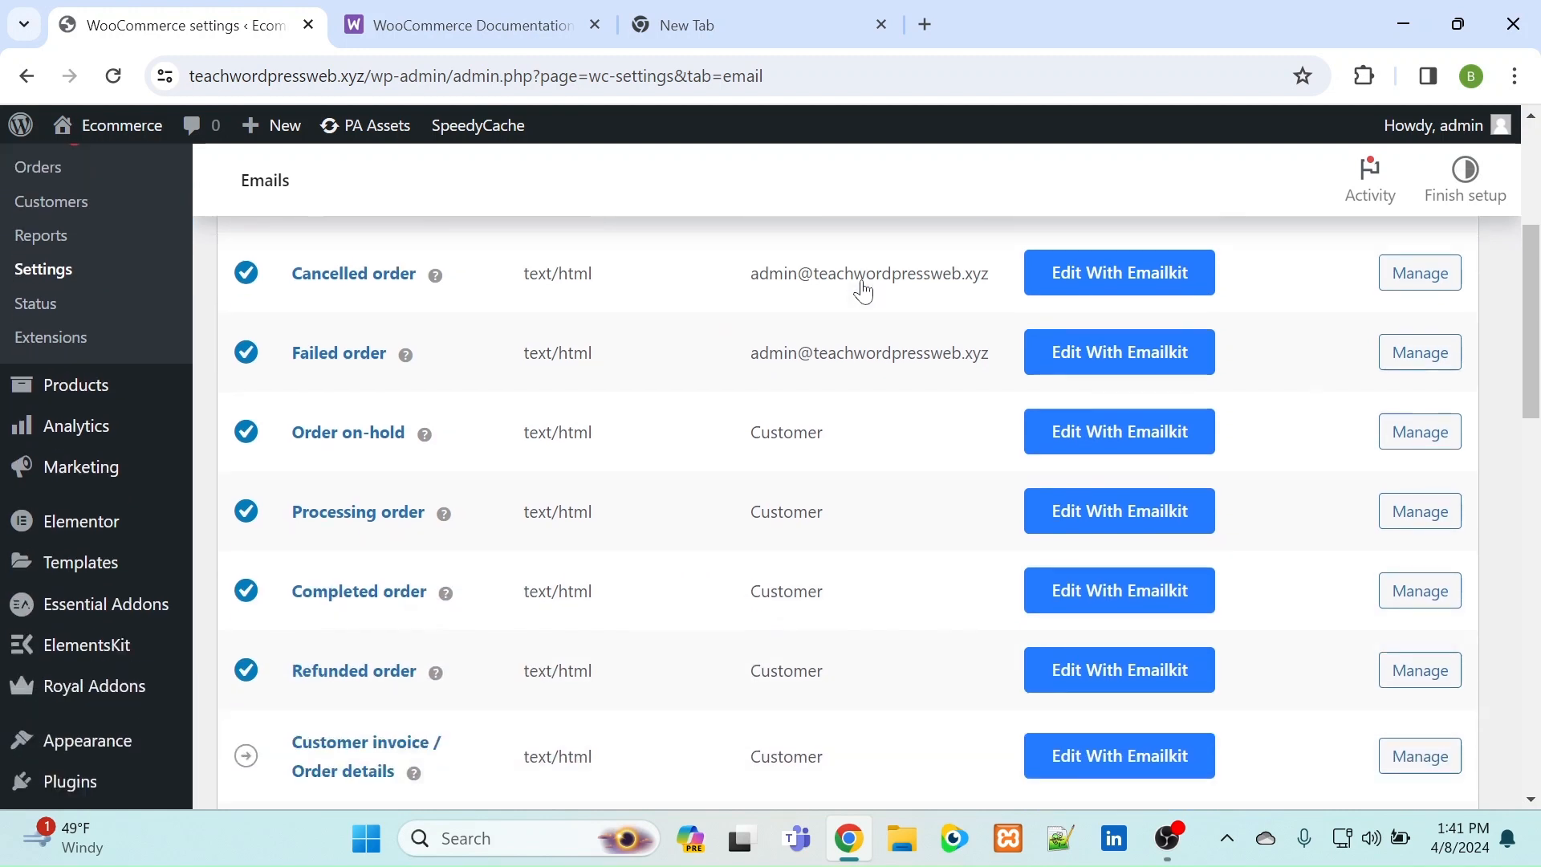
scroll(863, 292, "down", 1)
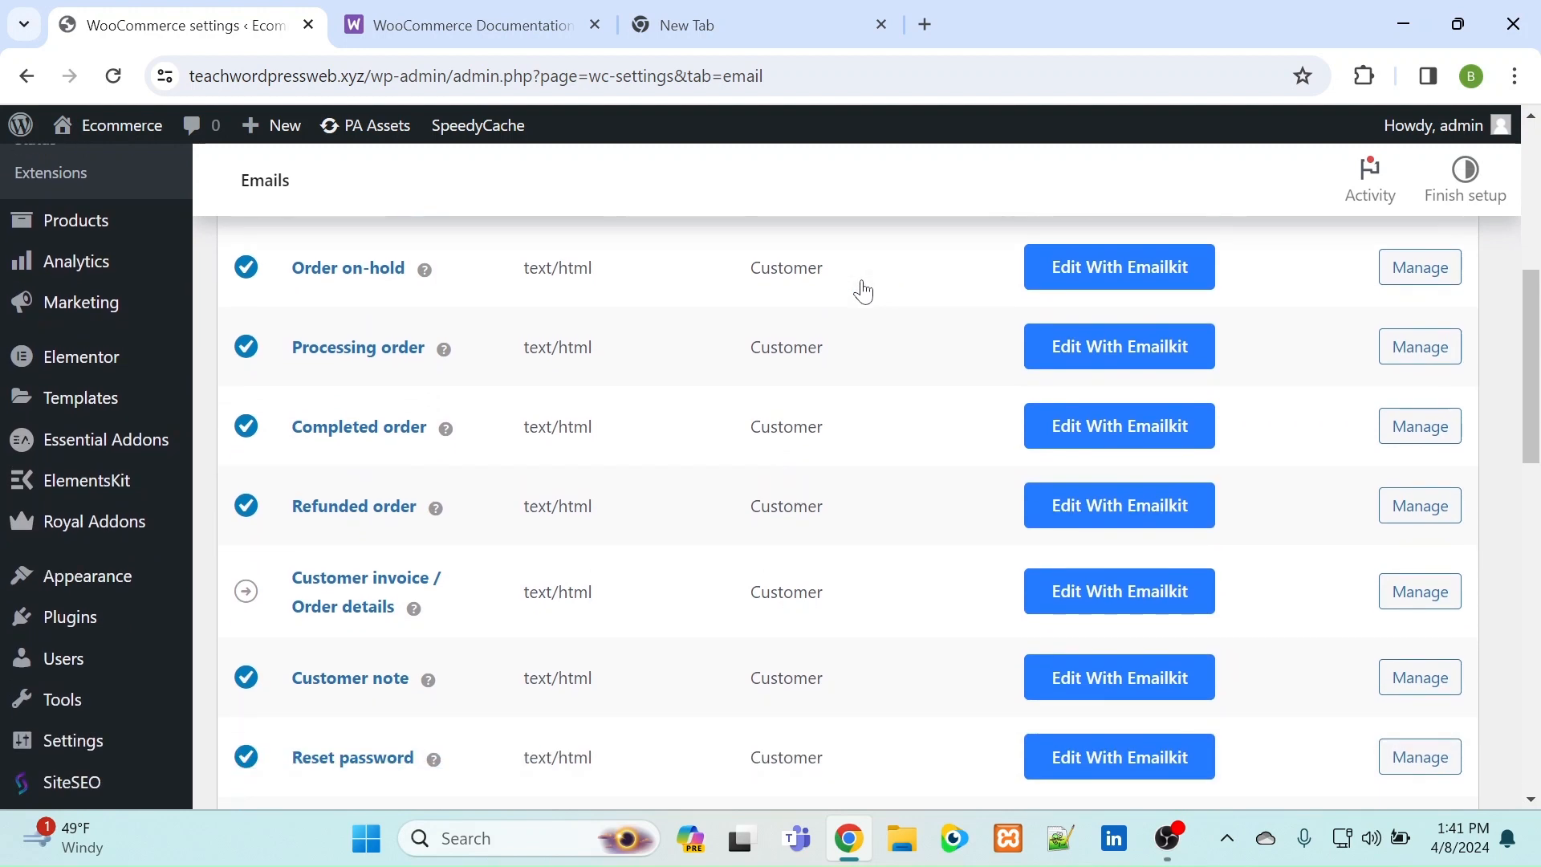
scroll(863, 292, "down", 3)
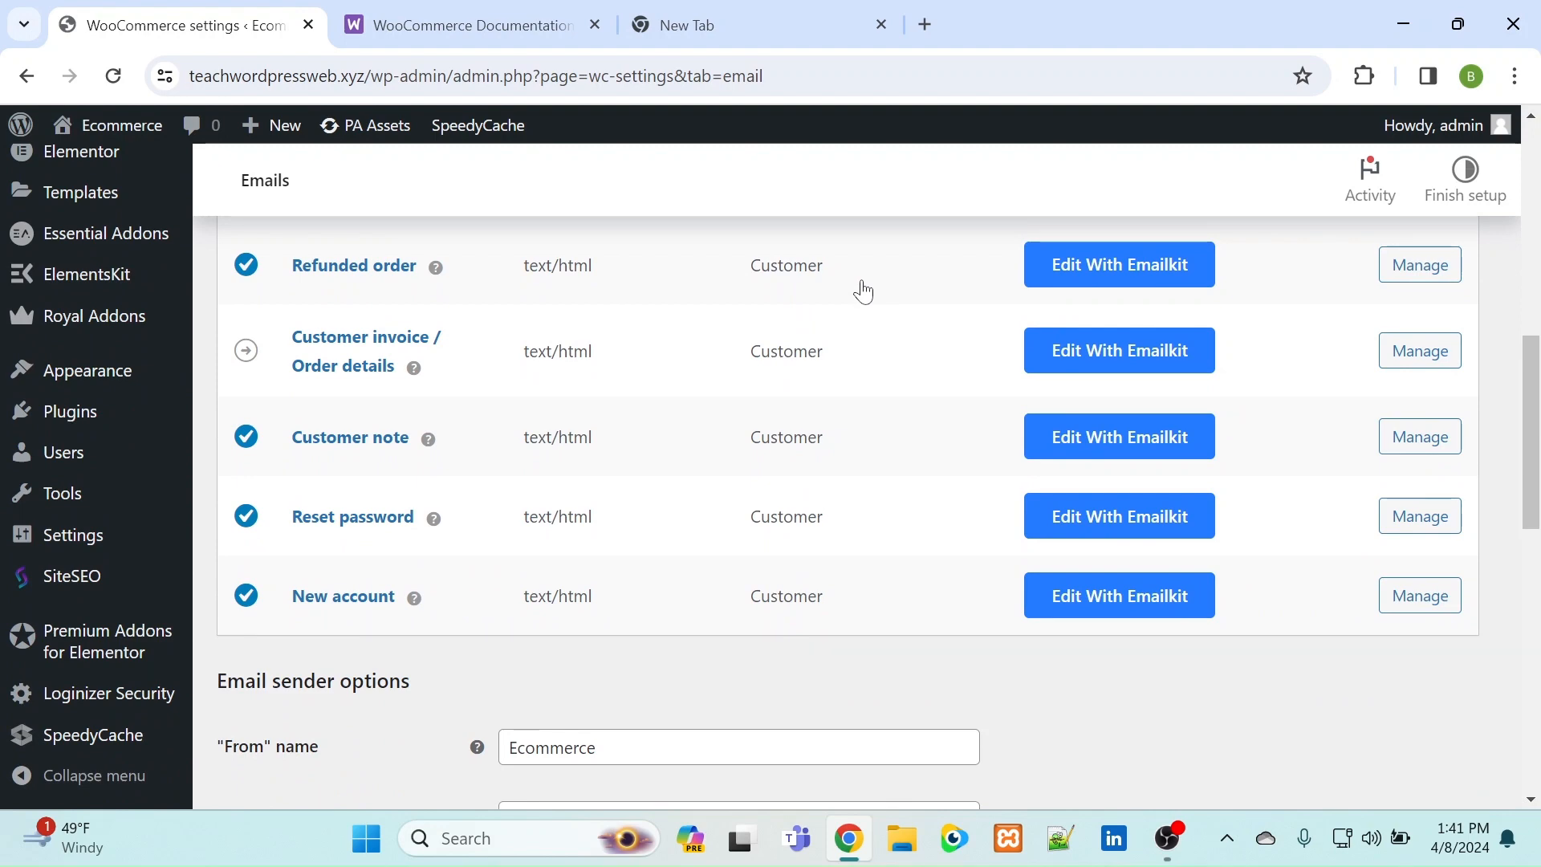
scroll(863, 292, "up", 1)
scroll(863, 292, "down", 1)
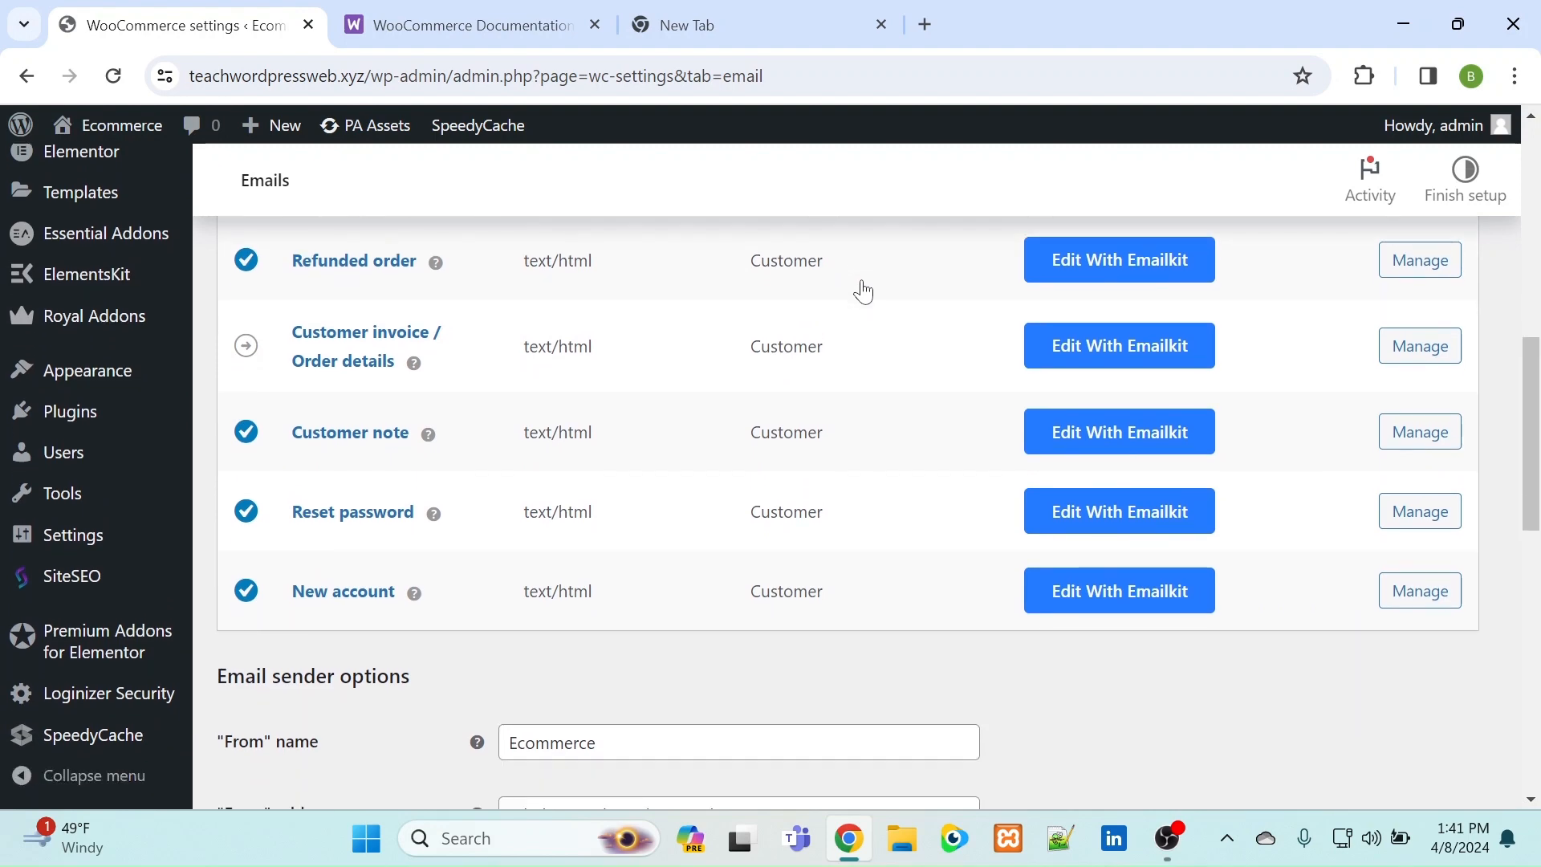
- Examine the email sender options, the email template text and color settings, and the store management insights option
scroll(864, 292, "down", 8)
scroll(863, 292, "up", 6)
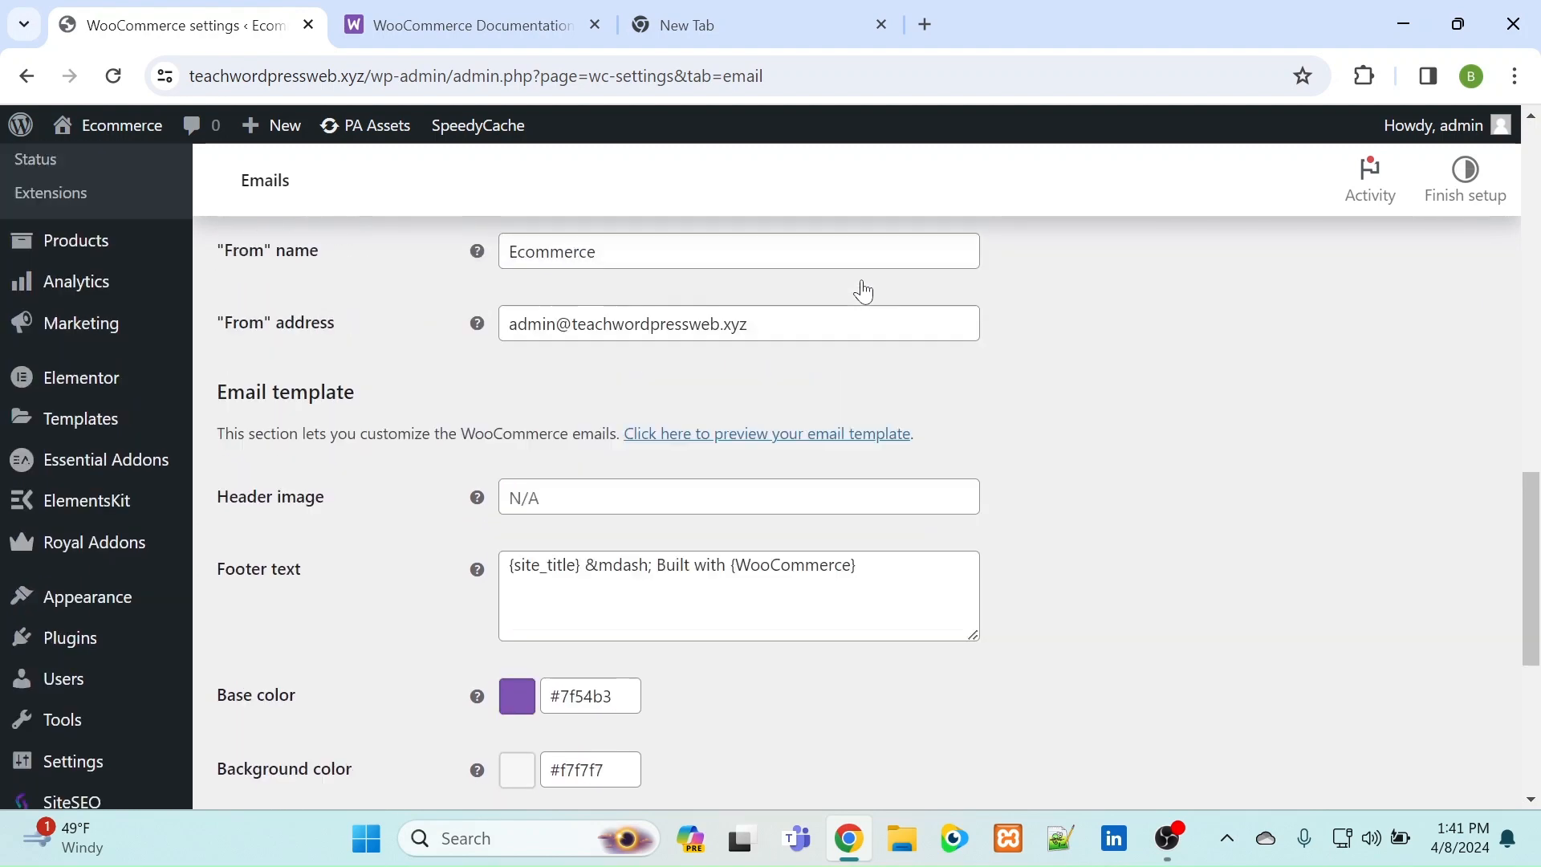
scroll(864, 292, "up", 6)
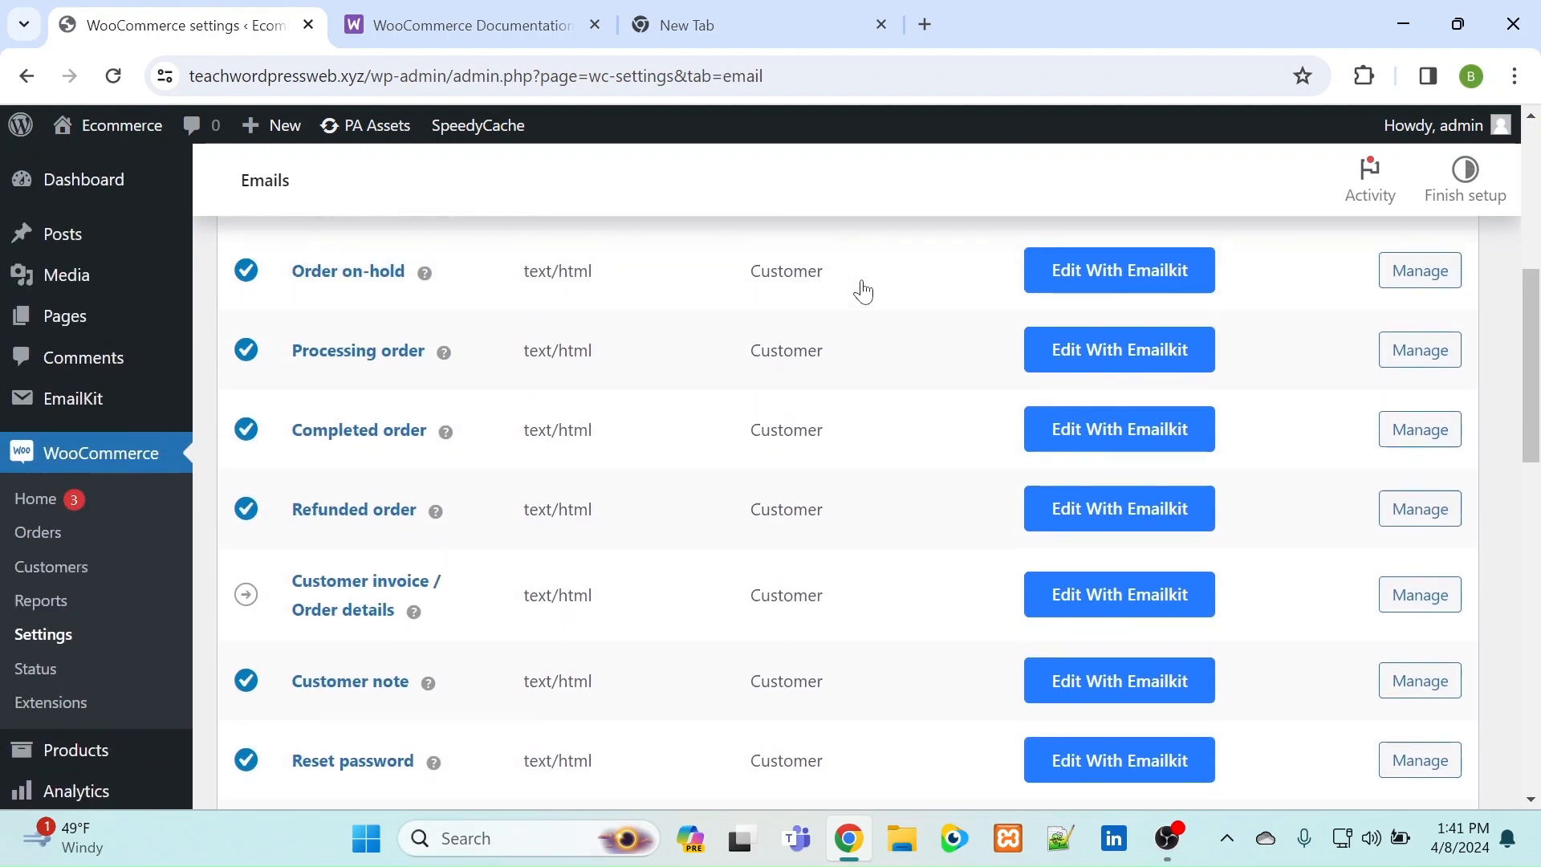
scroll(864, 292, "up", 6)
scroll(863, 292, "down", 9)
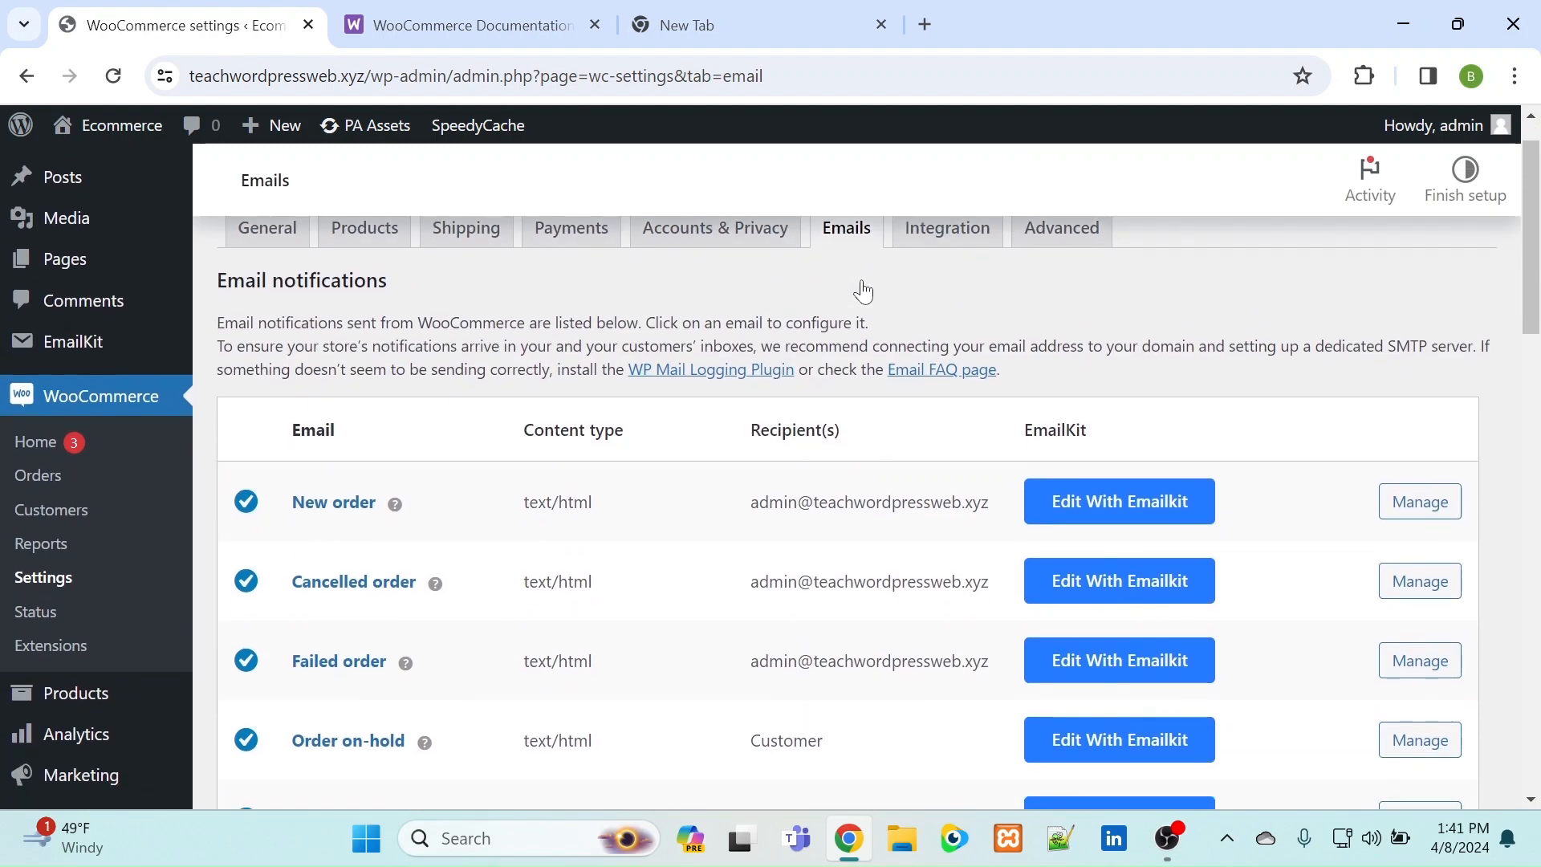
scroll(863, 292, "down", 10)
scroll(863, 293, "up", 1)
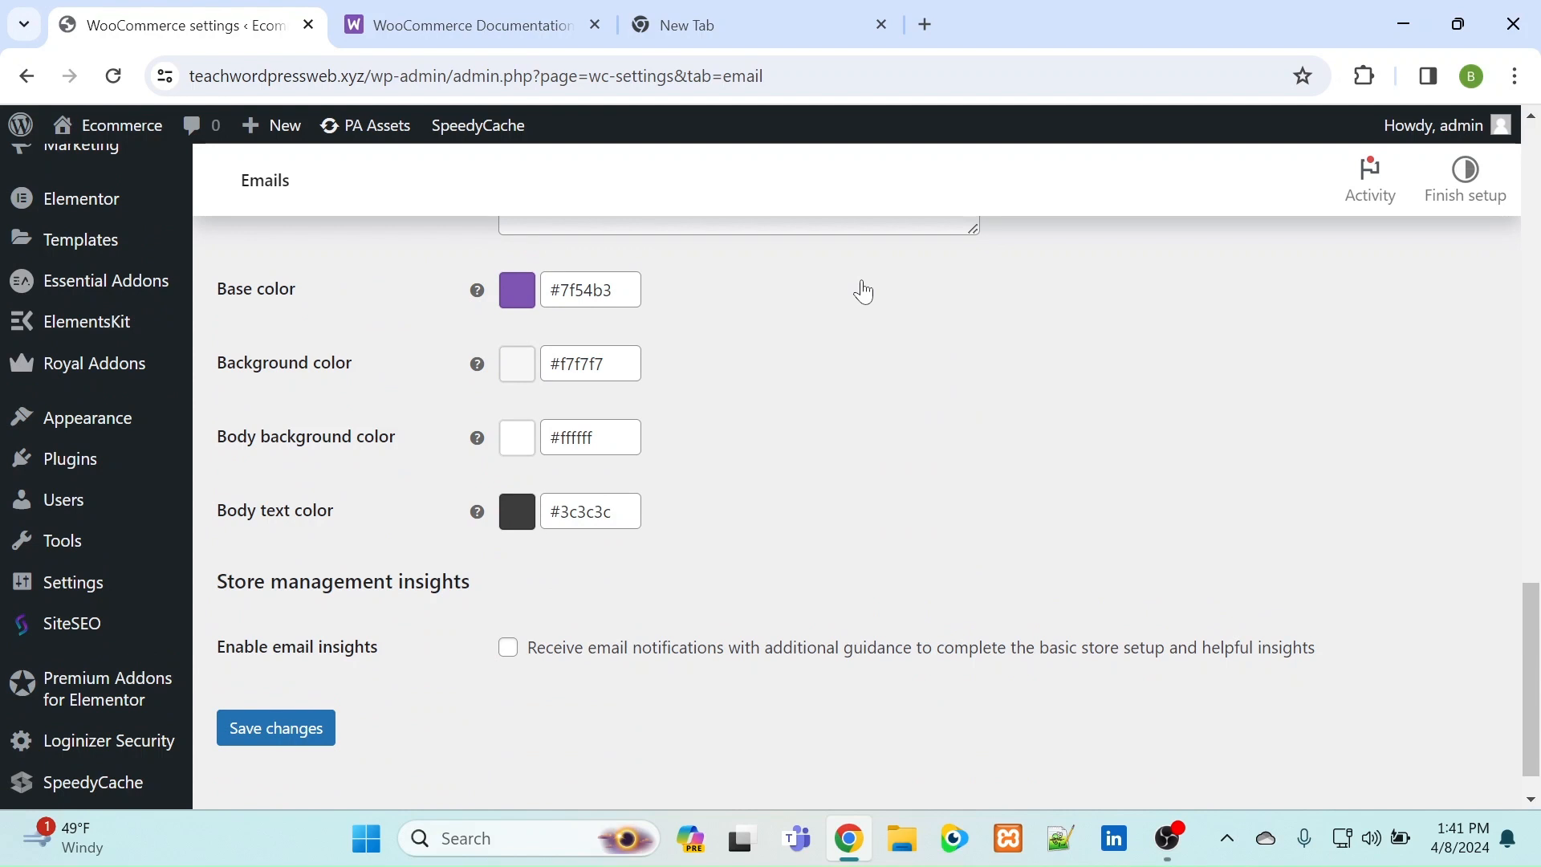
scroll(863, 292, "up", 5)
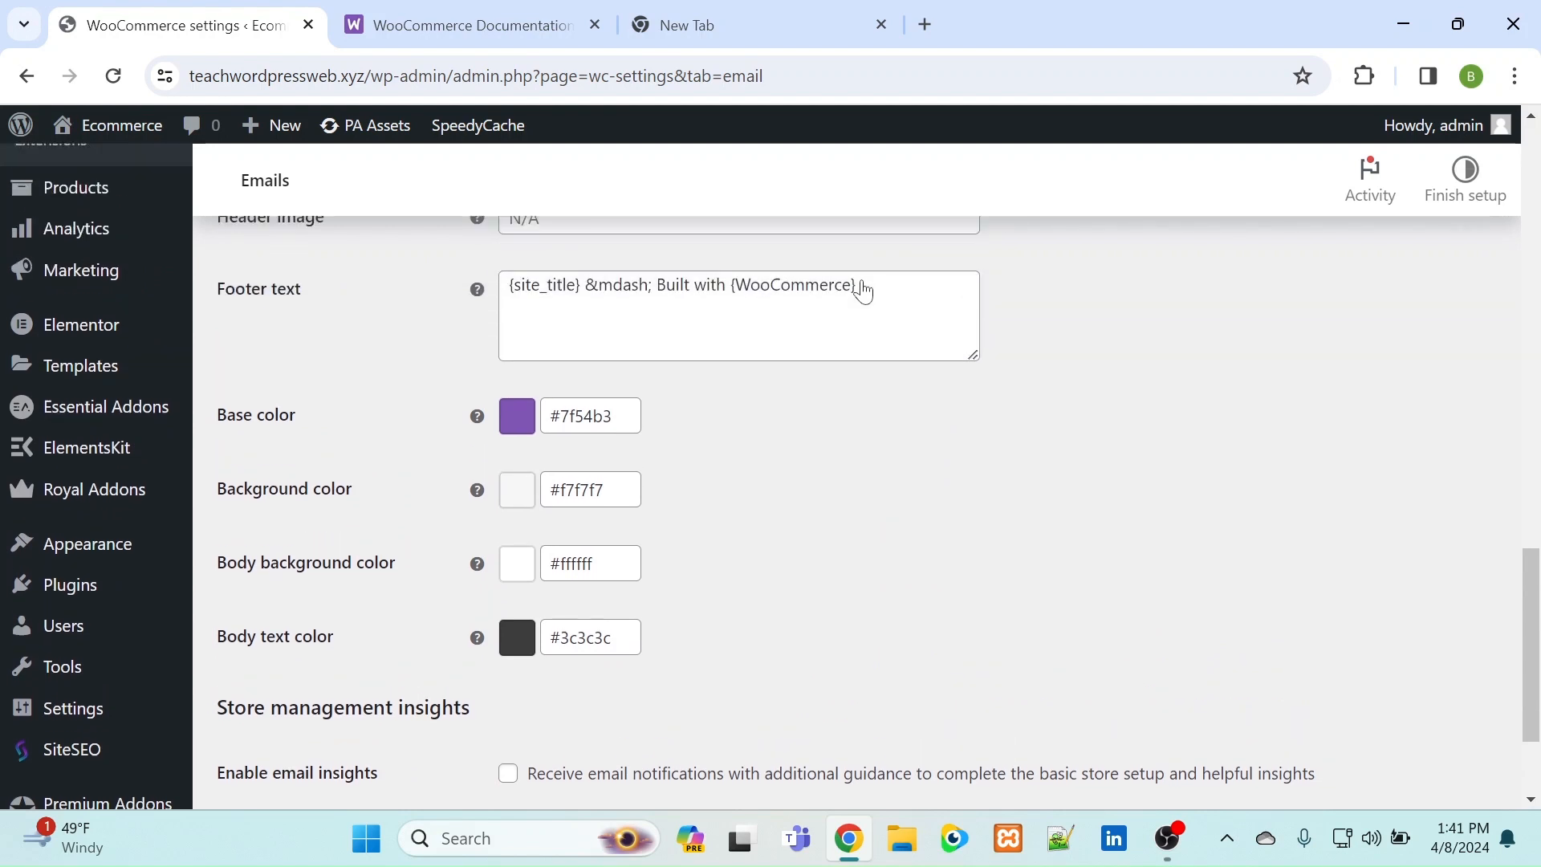
scroll(864, 292, "up", 6)
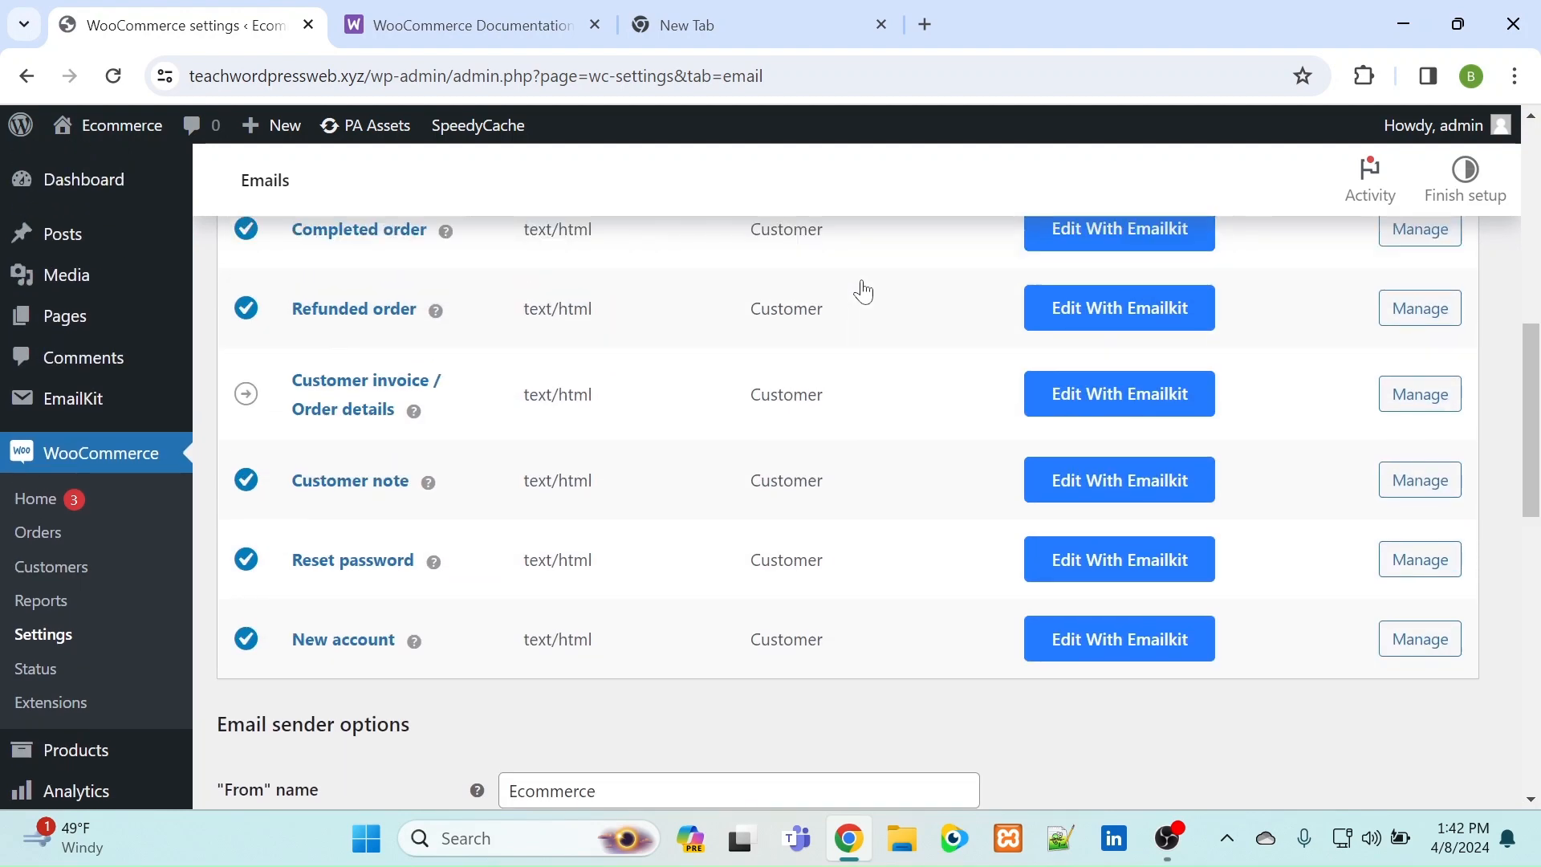
scroll(863, 292, "up", 5)
scroll(864, 291, "up", 2)
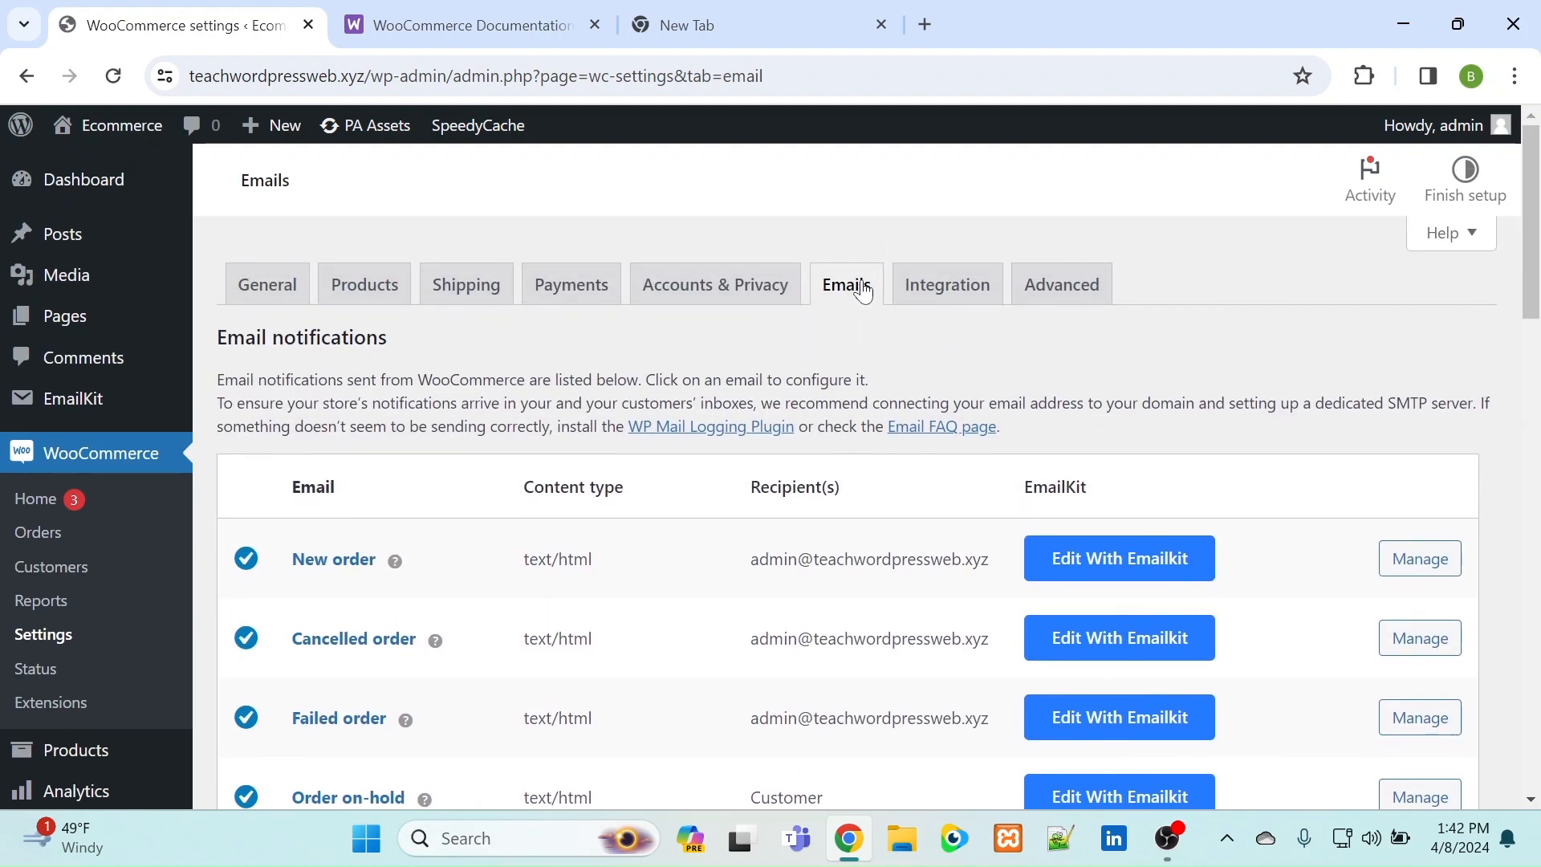
- View the MaxMind Geolocation settings under Integration, and examine the page setup, checkout endpoints and account endpoints in the Advanced settings
left_click(953, 297)
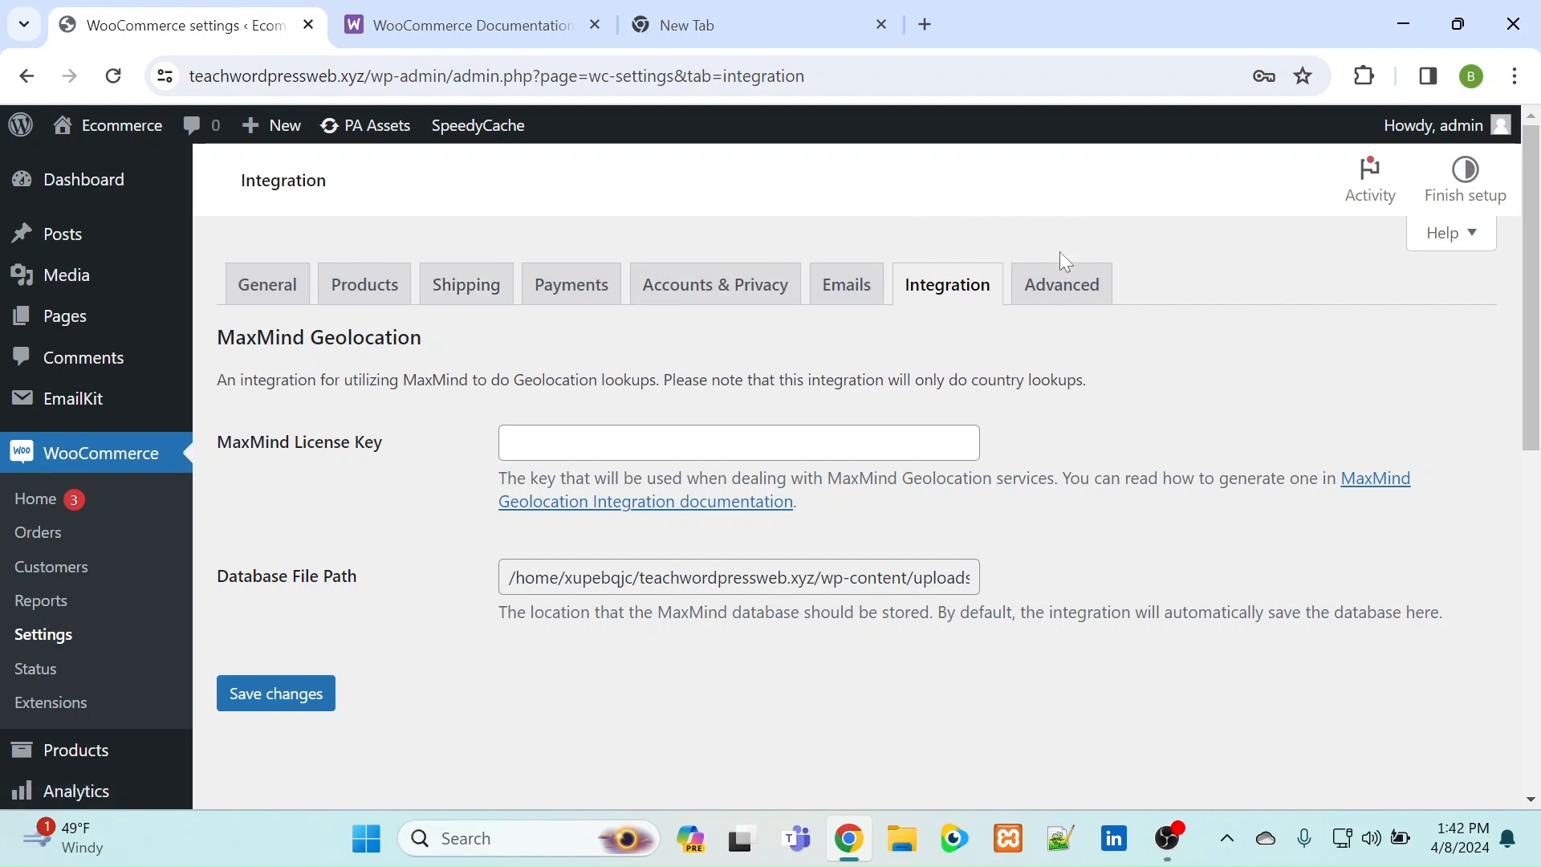
left_click(1061, 277)
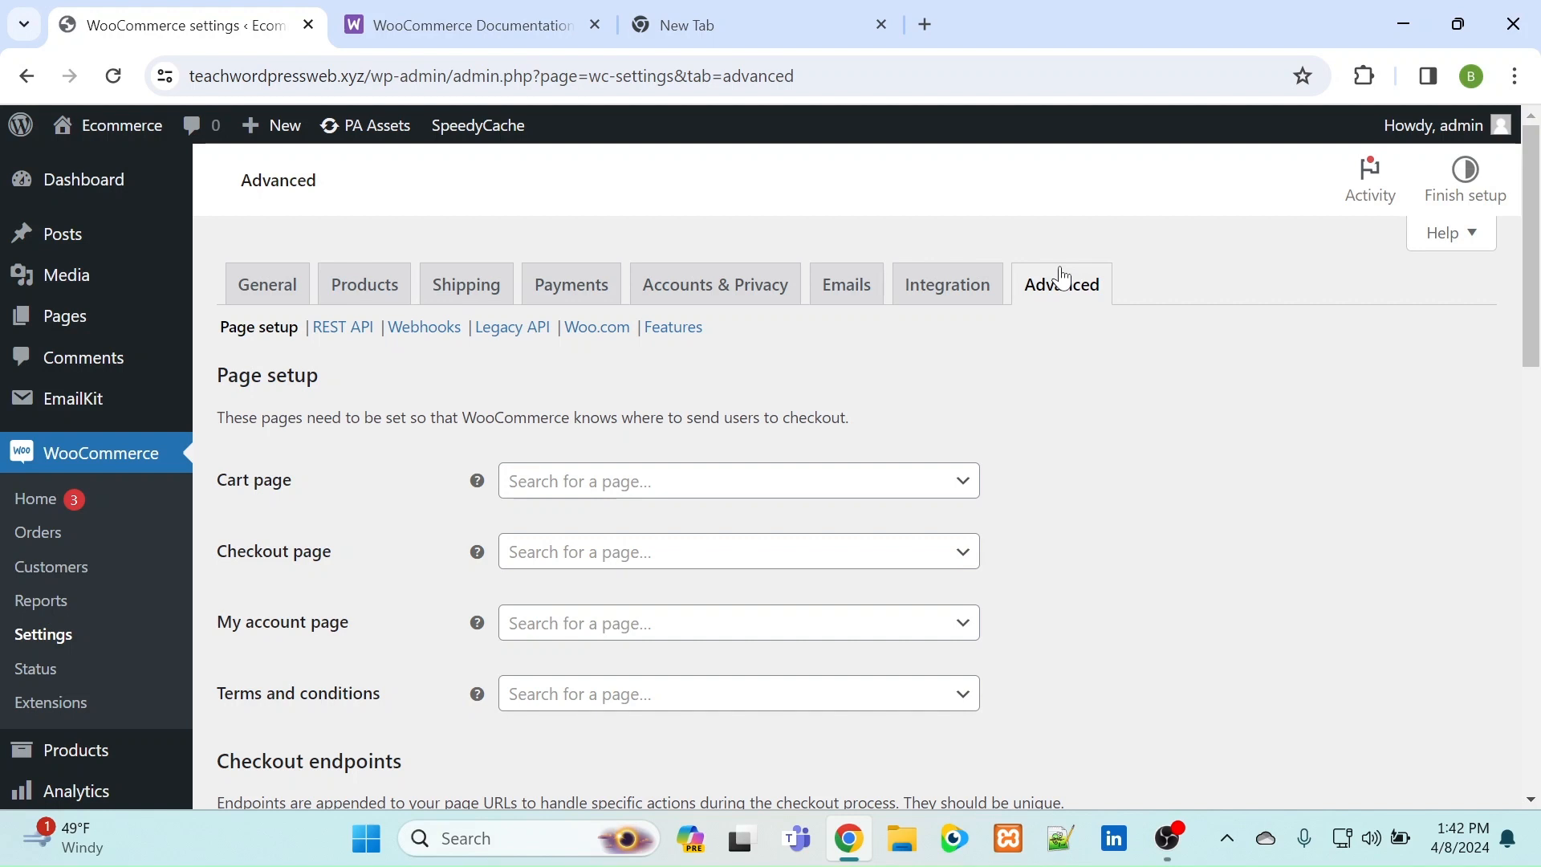
scroll(1062, 278, "down", 1)
scroll(1062, 278, "down", 1)
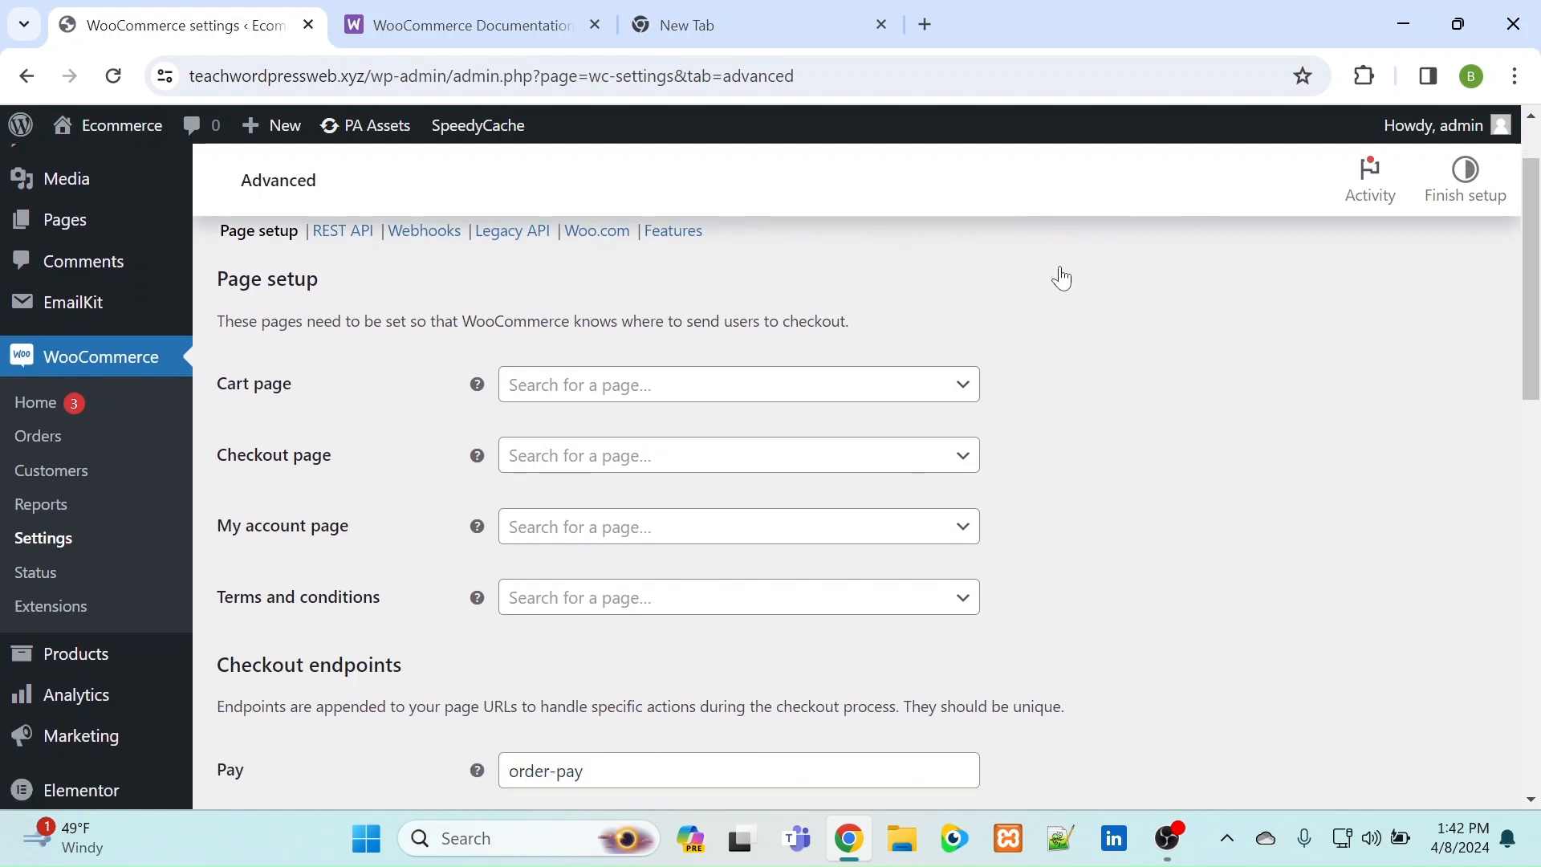
scroll(1062, 278, "down", 2)
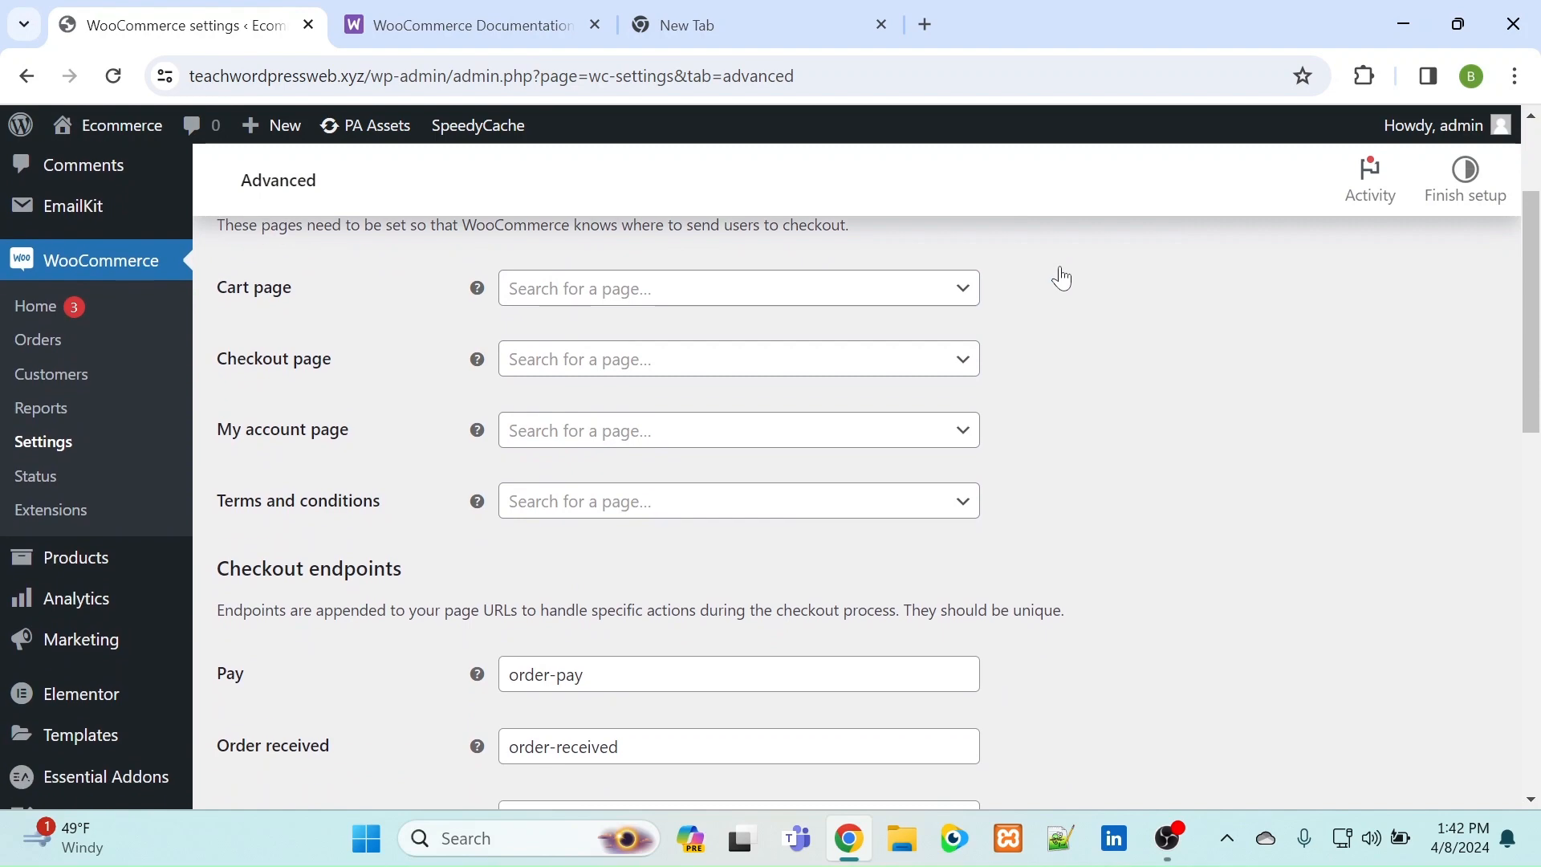
scroll(1062, 277, "down", 3)
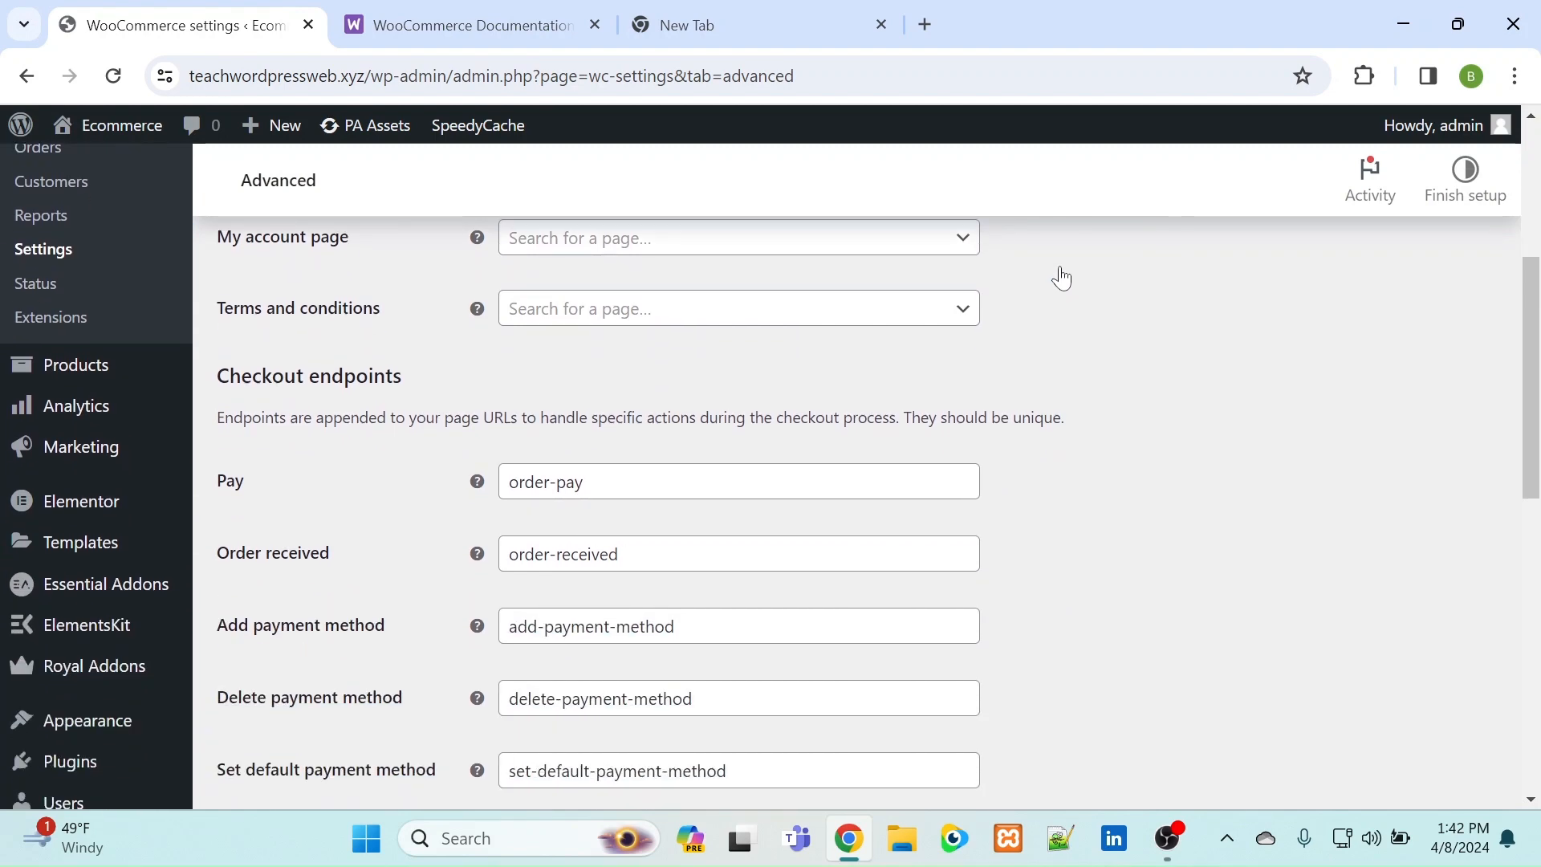
scroll(1062, 278, "down", 10)
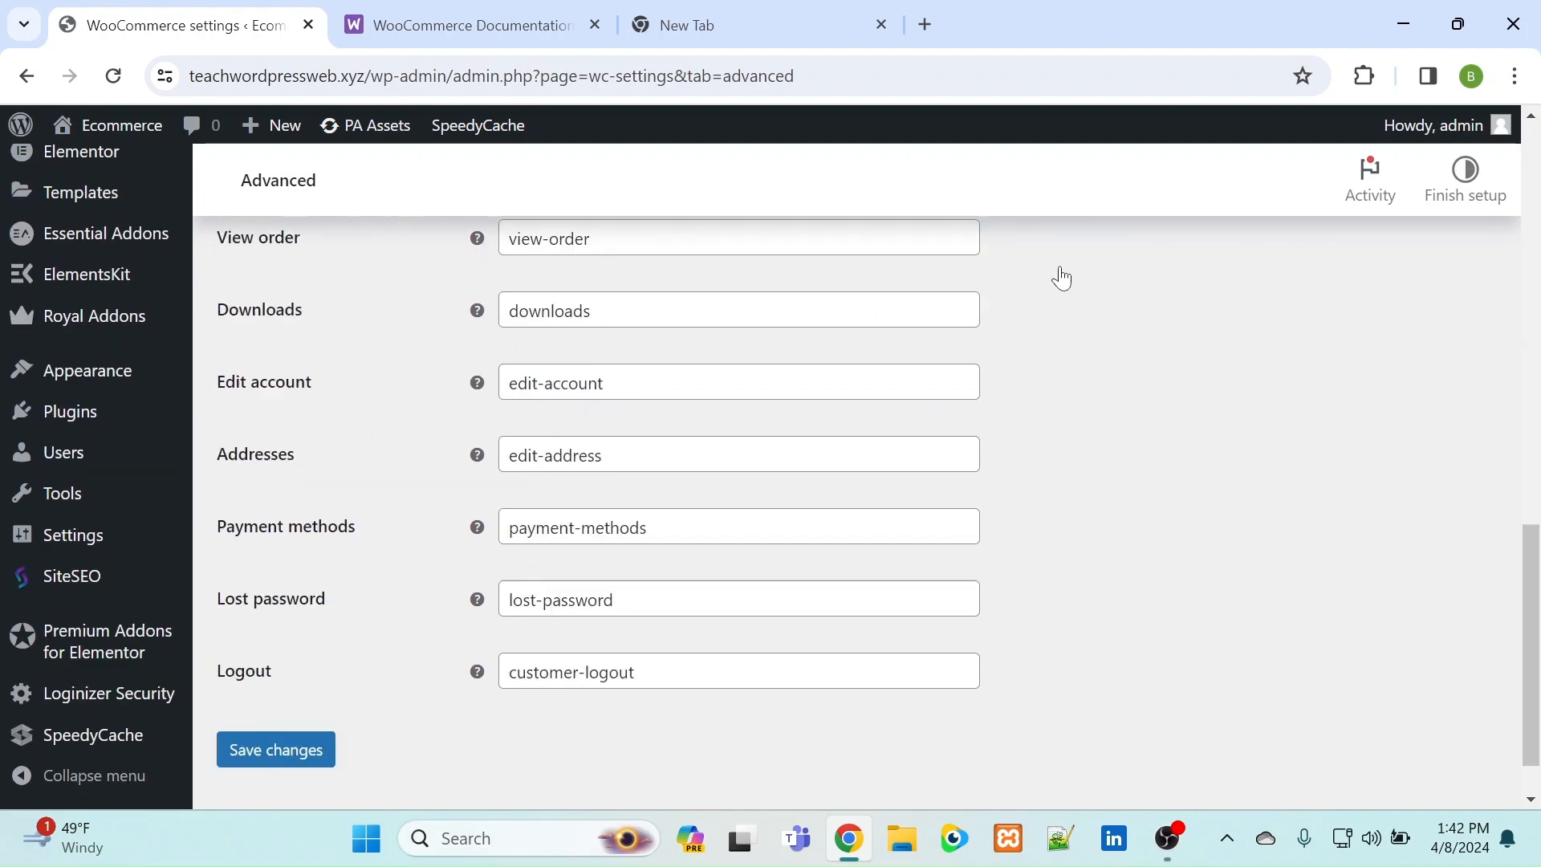
scroll(1061, 278, "up", 10)
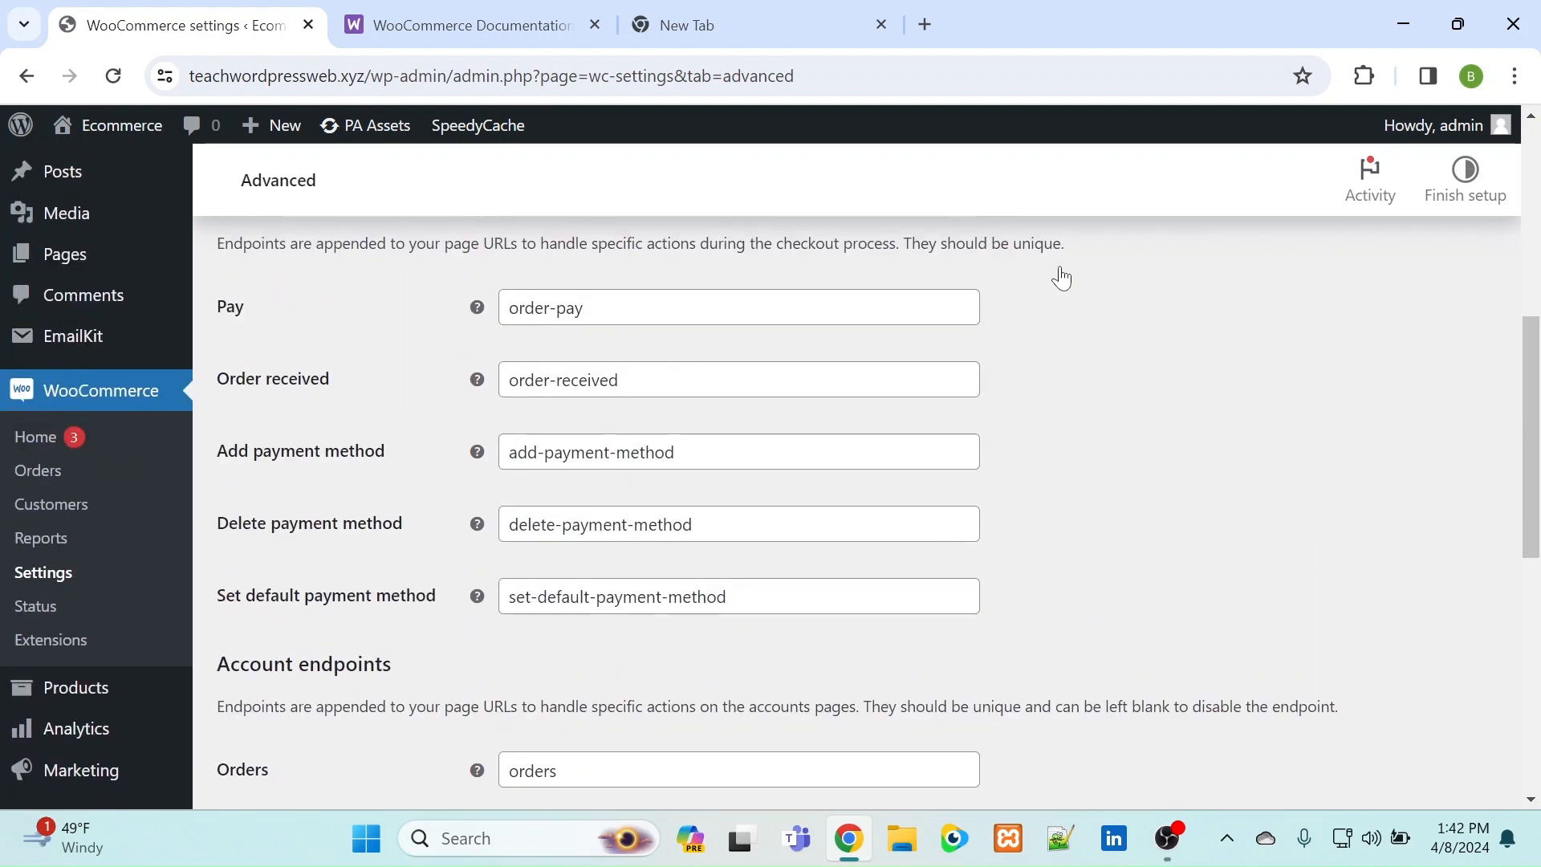
scroll(1062, 278, "down", 10)
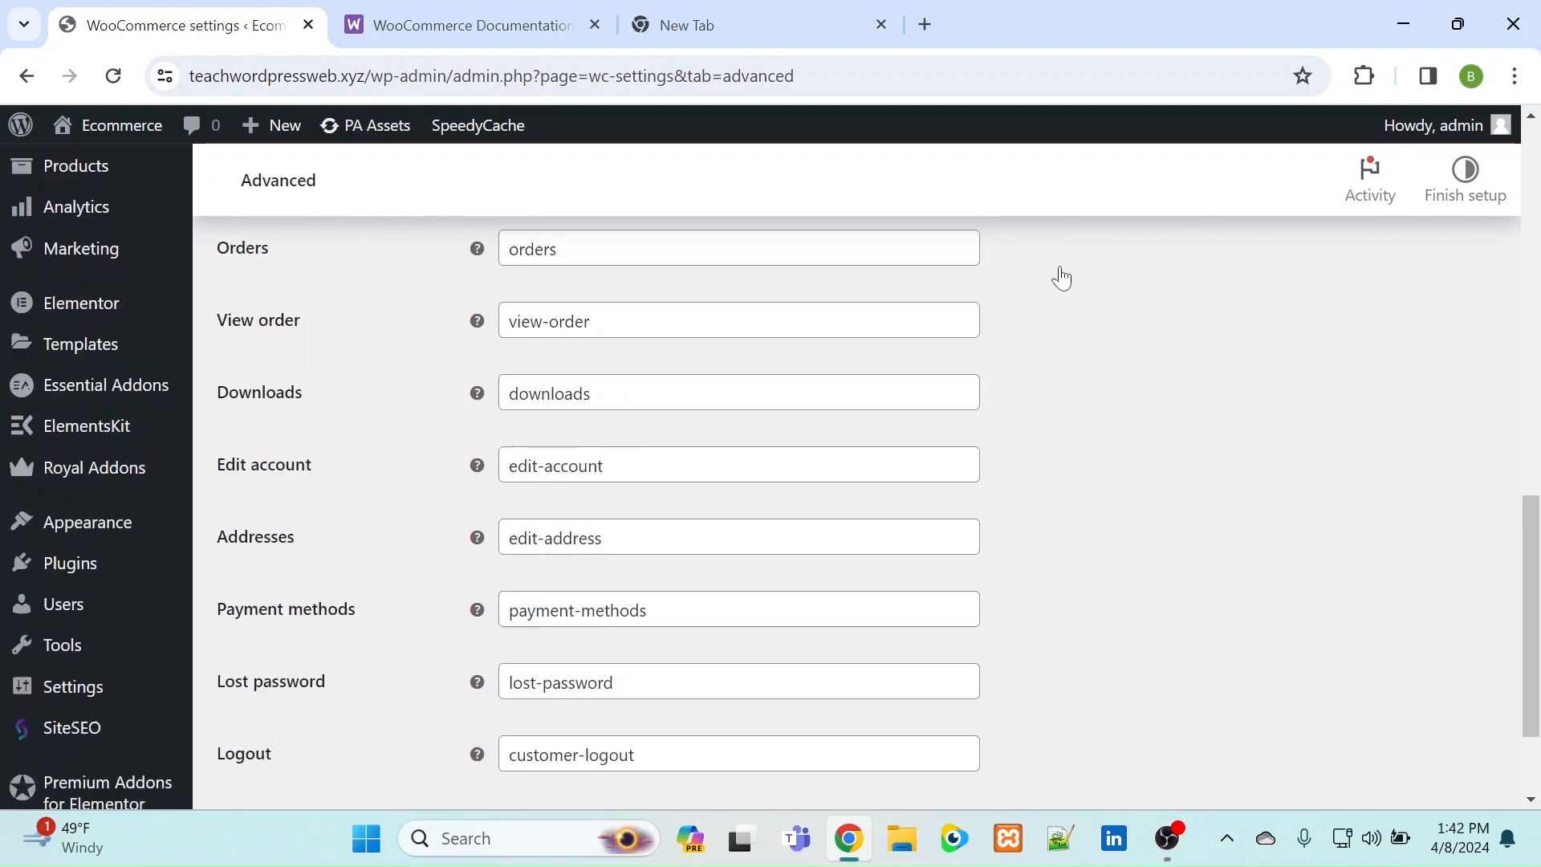
scroll(1062, 277, "up", 10)
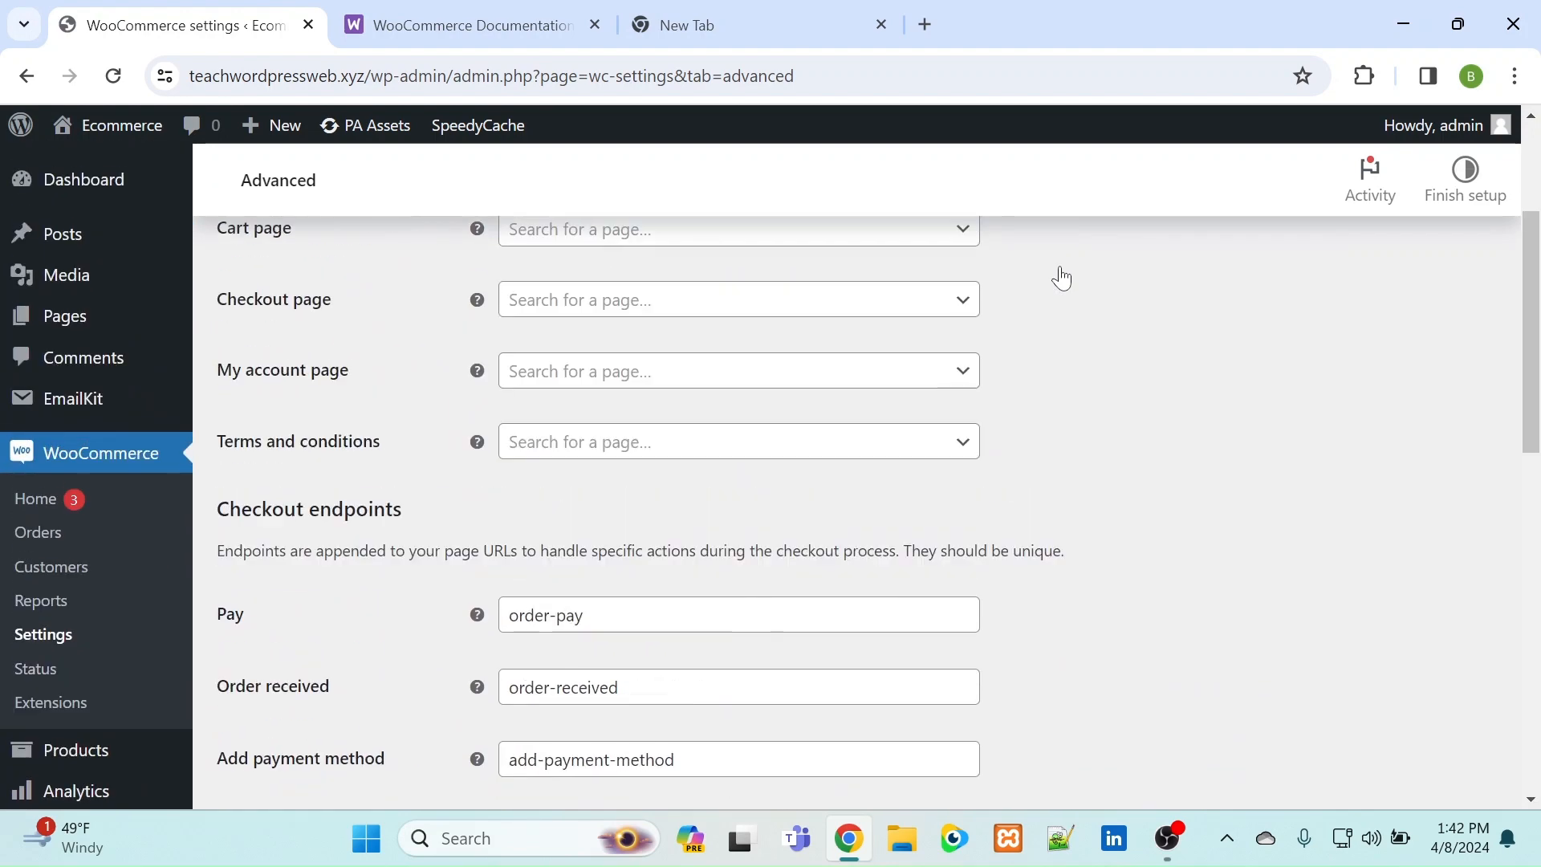
- Set the Terms and conditions page to Terms of Use in the Advanced page setup
scroll(1062, 278, "down", 1)
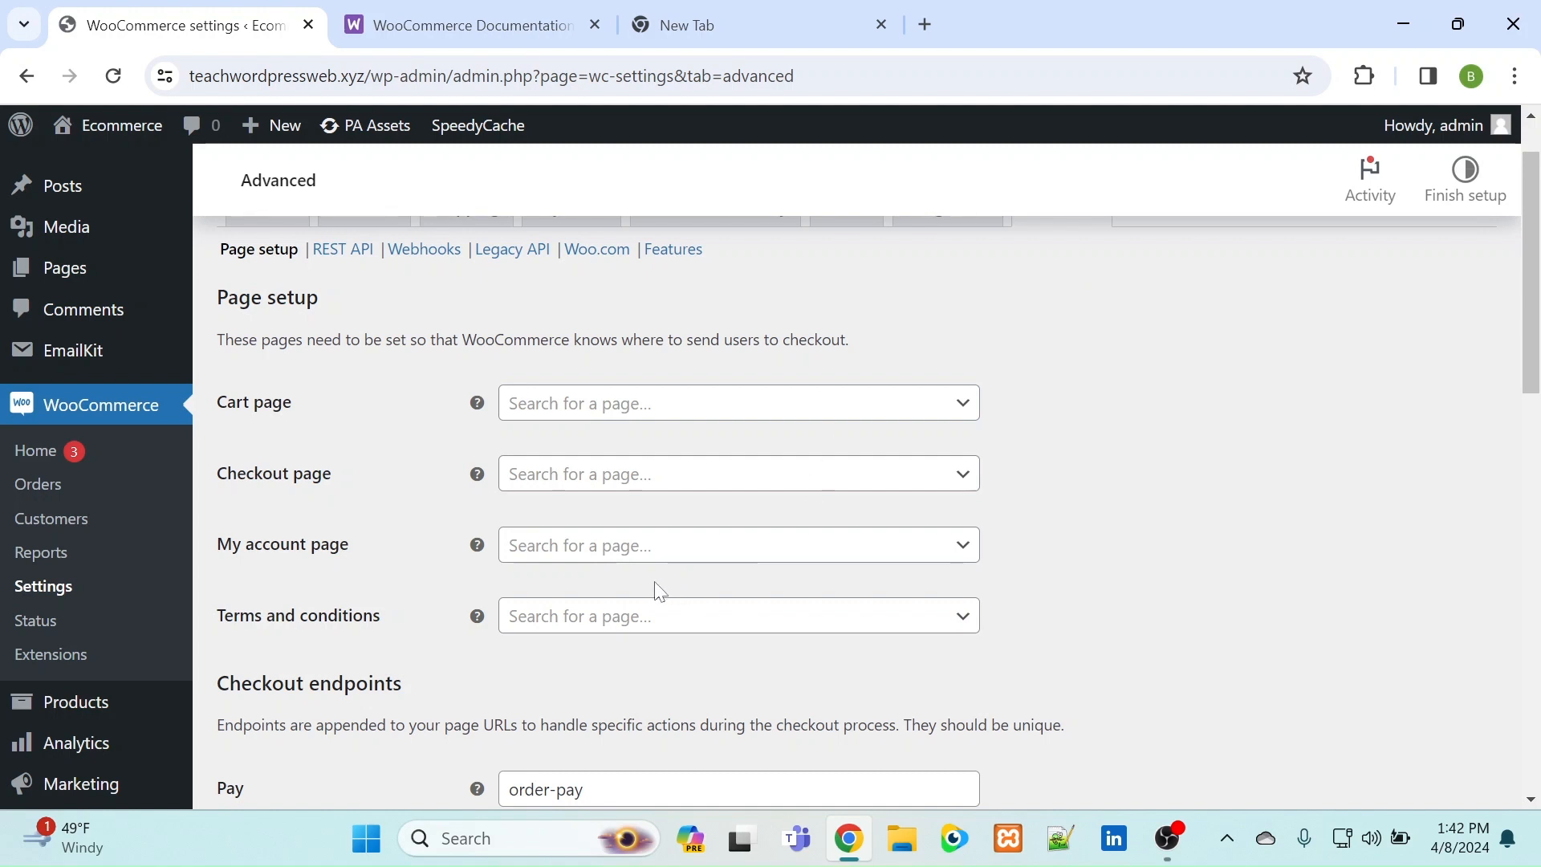
left_click(601, 620)
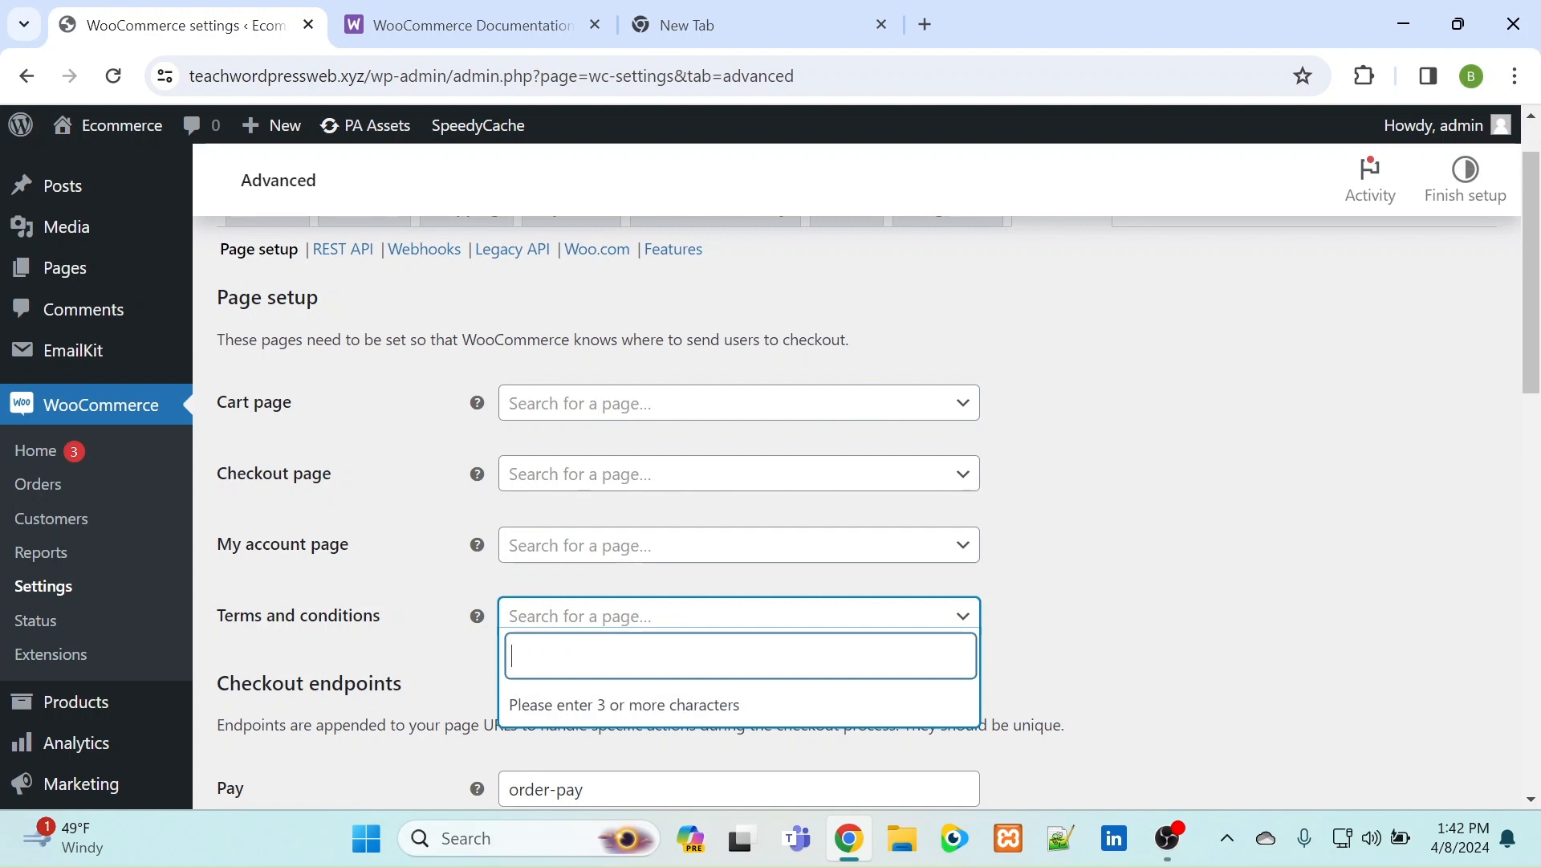
type("term")
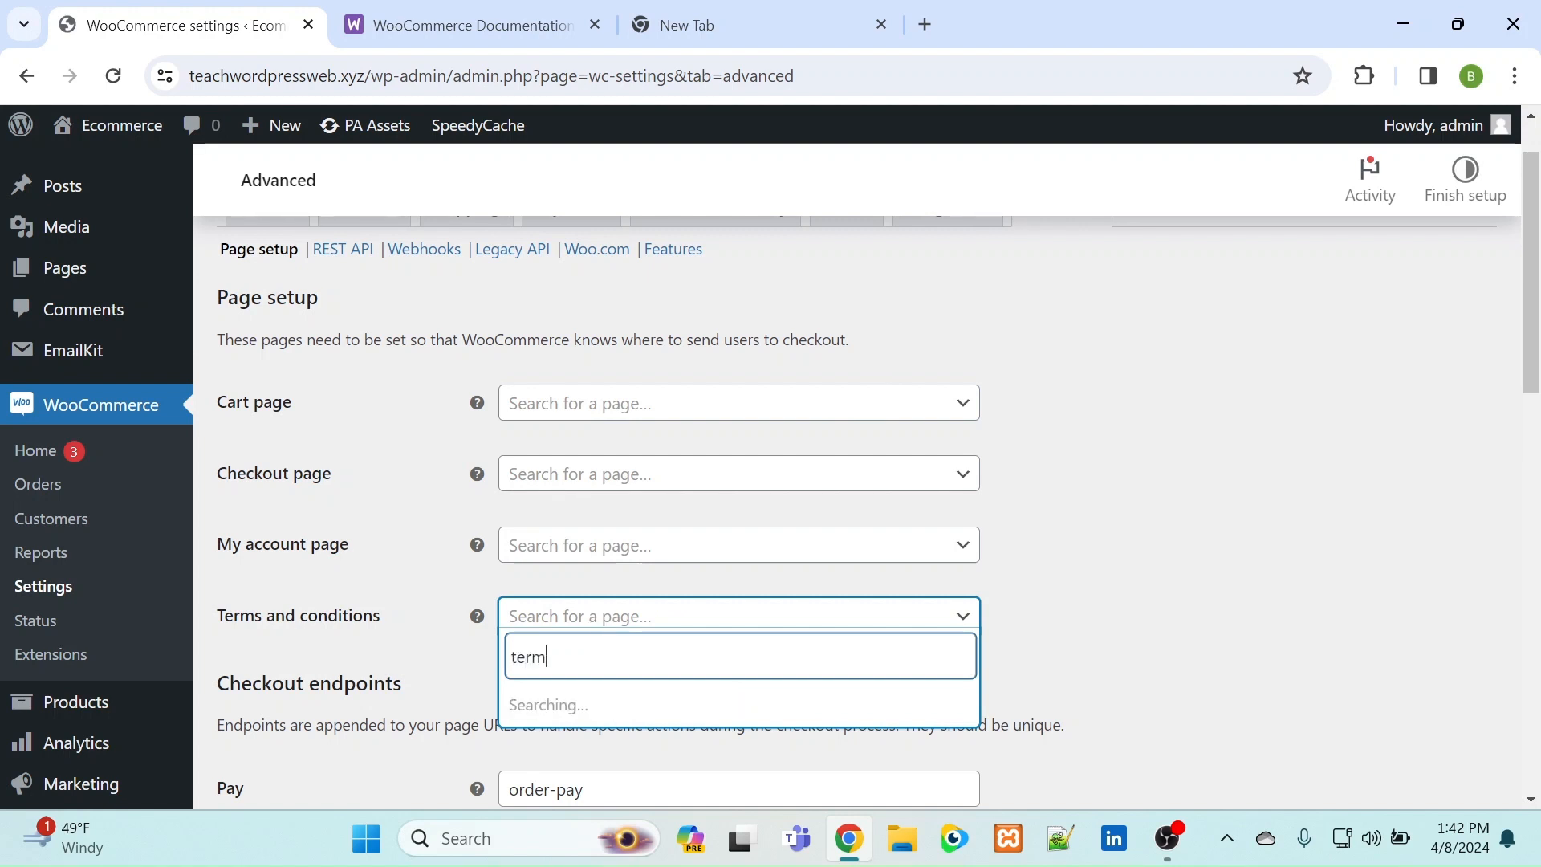
type("s")
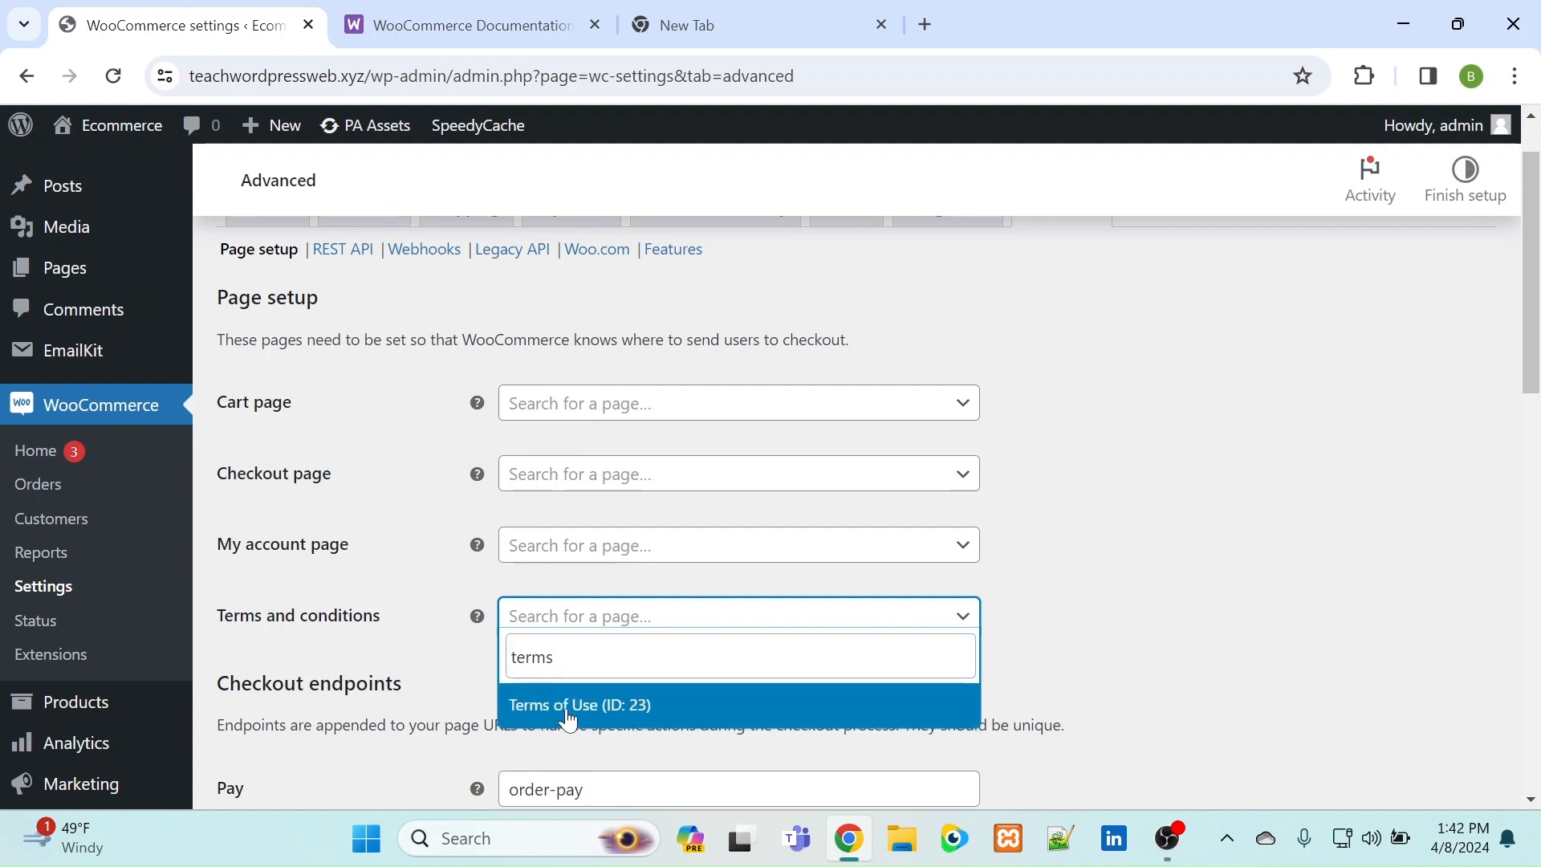
left_click(565, 706)
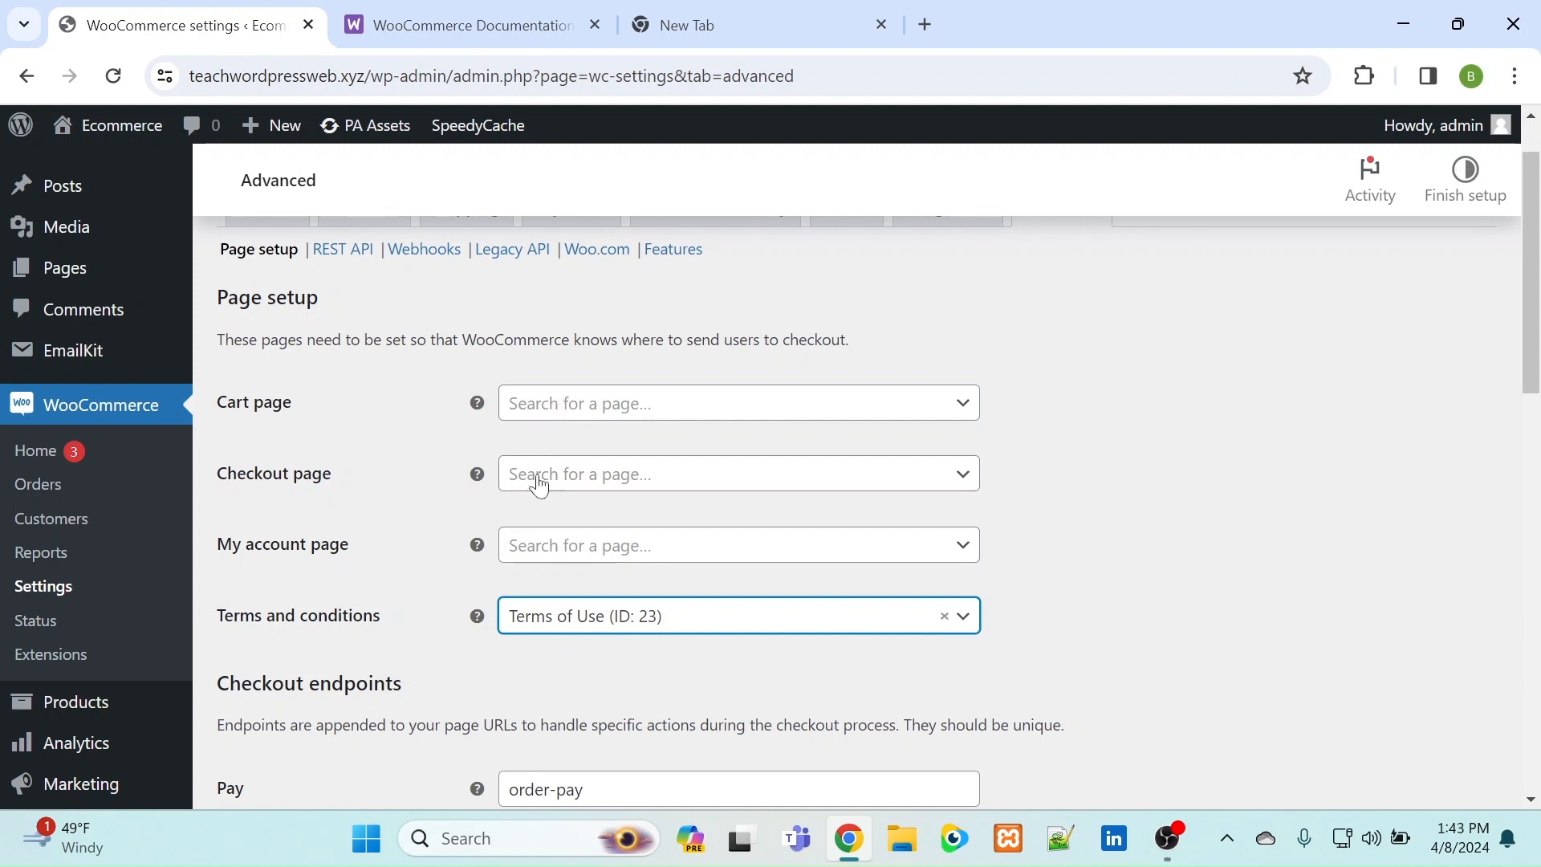
- Open the site's Pages list in a new browser tab and save the Advanced settings changes
right_click(79, 273)
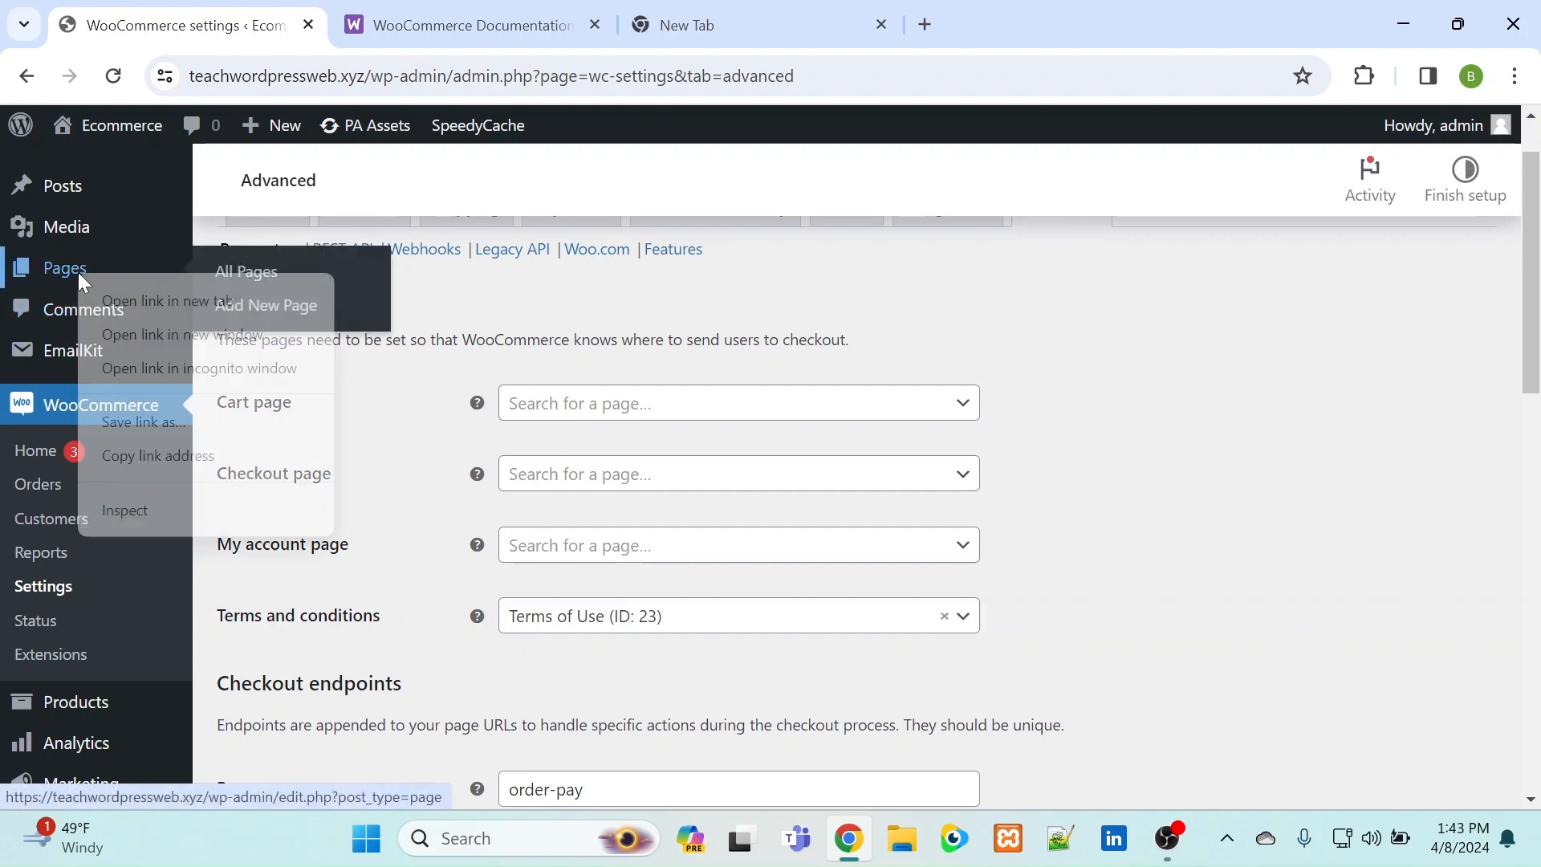
left_click(167, 300)
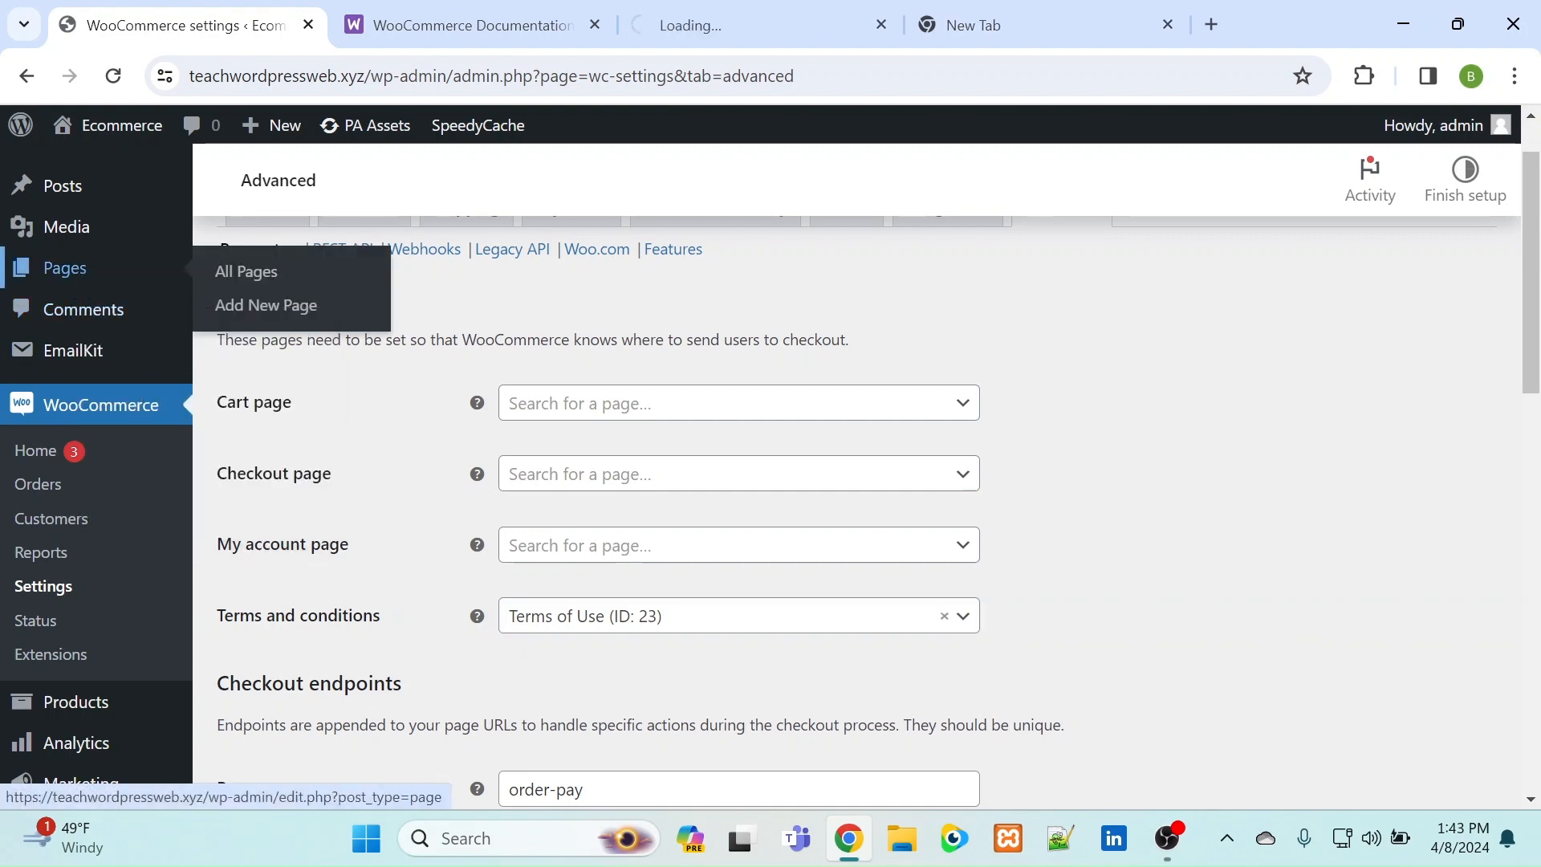
left_click_drag(1532, 298, 791, 836)
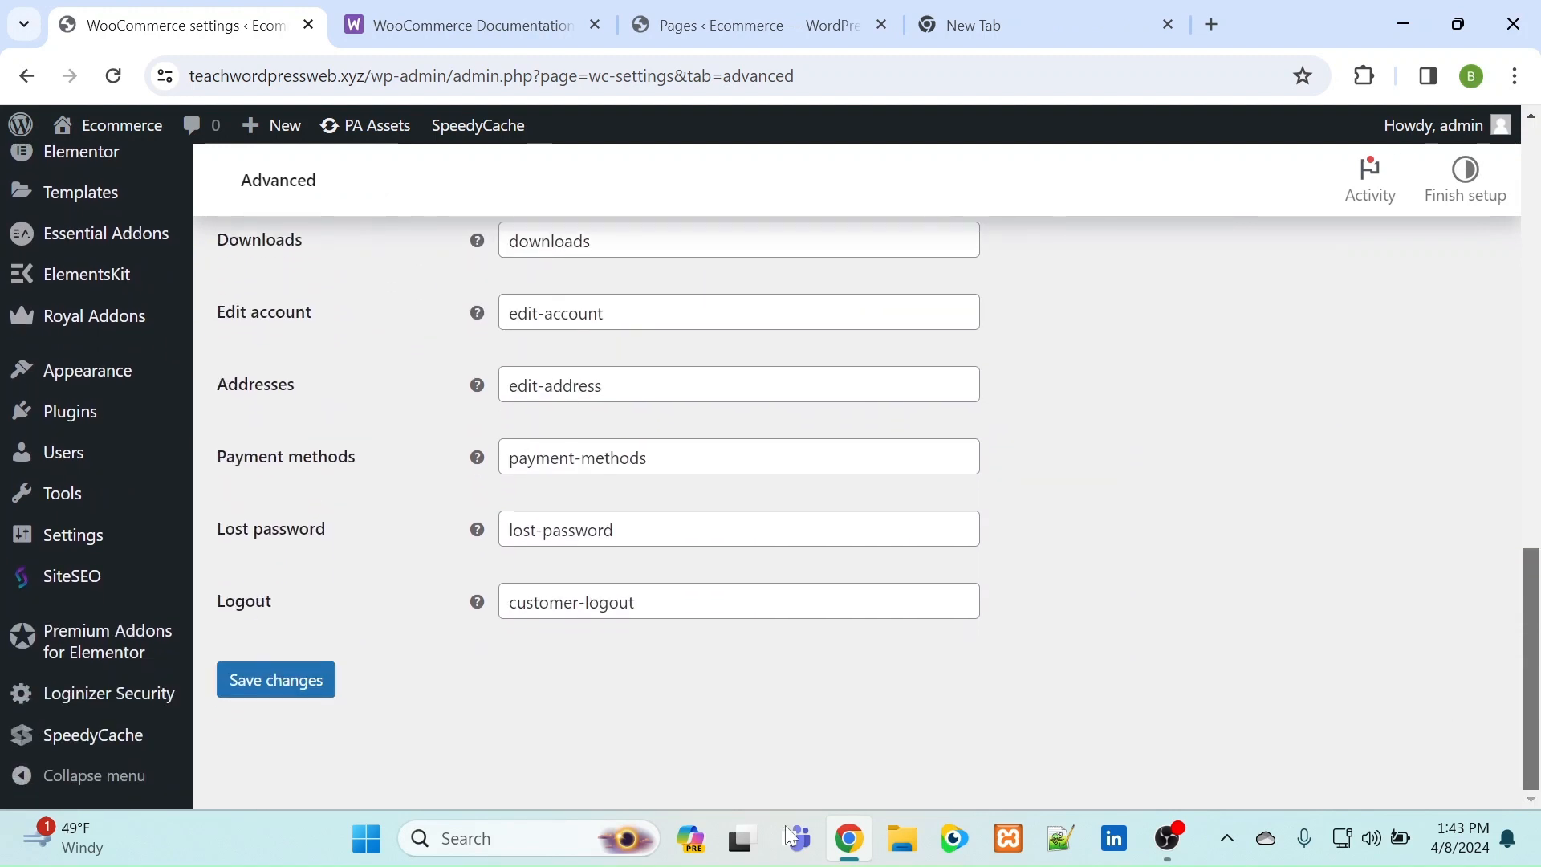
left_click_drag(265, 859, 238, 712)
left_click(261, 678)
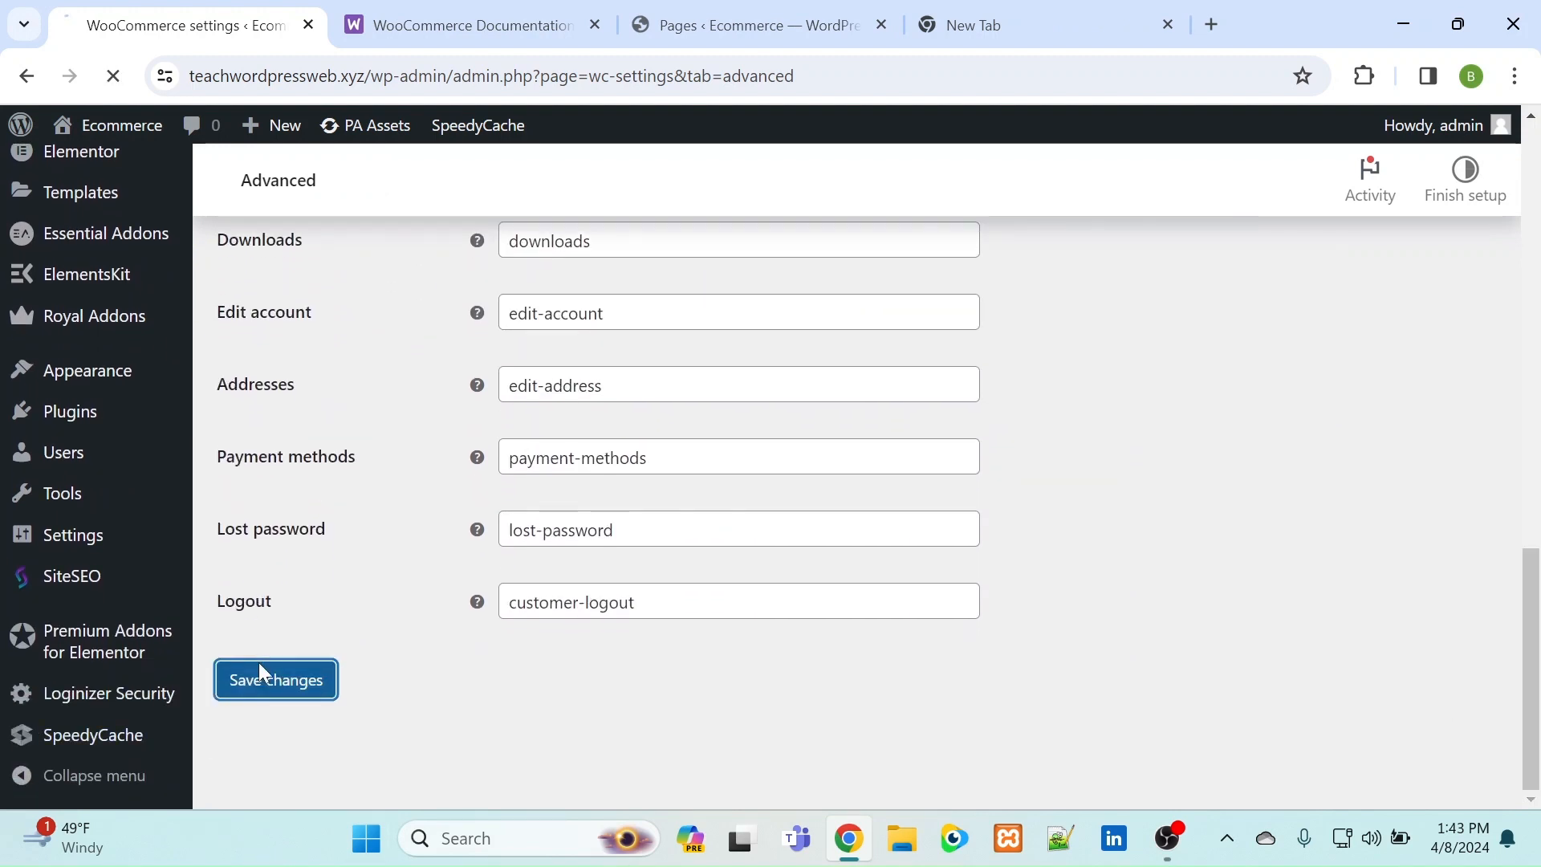
- Check the pages required in the page setup, and create and publish a new page titled "Cart"
left_click(769, 34)
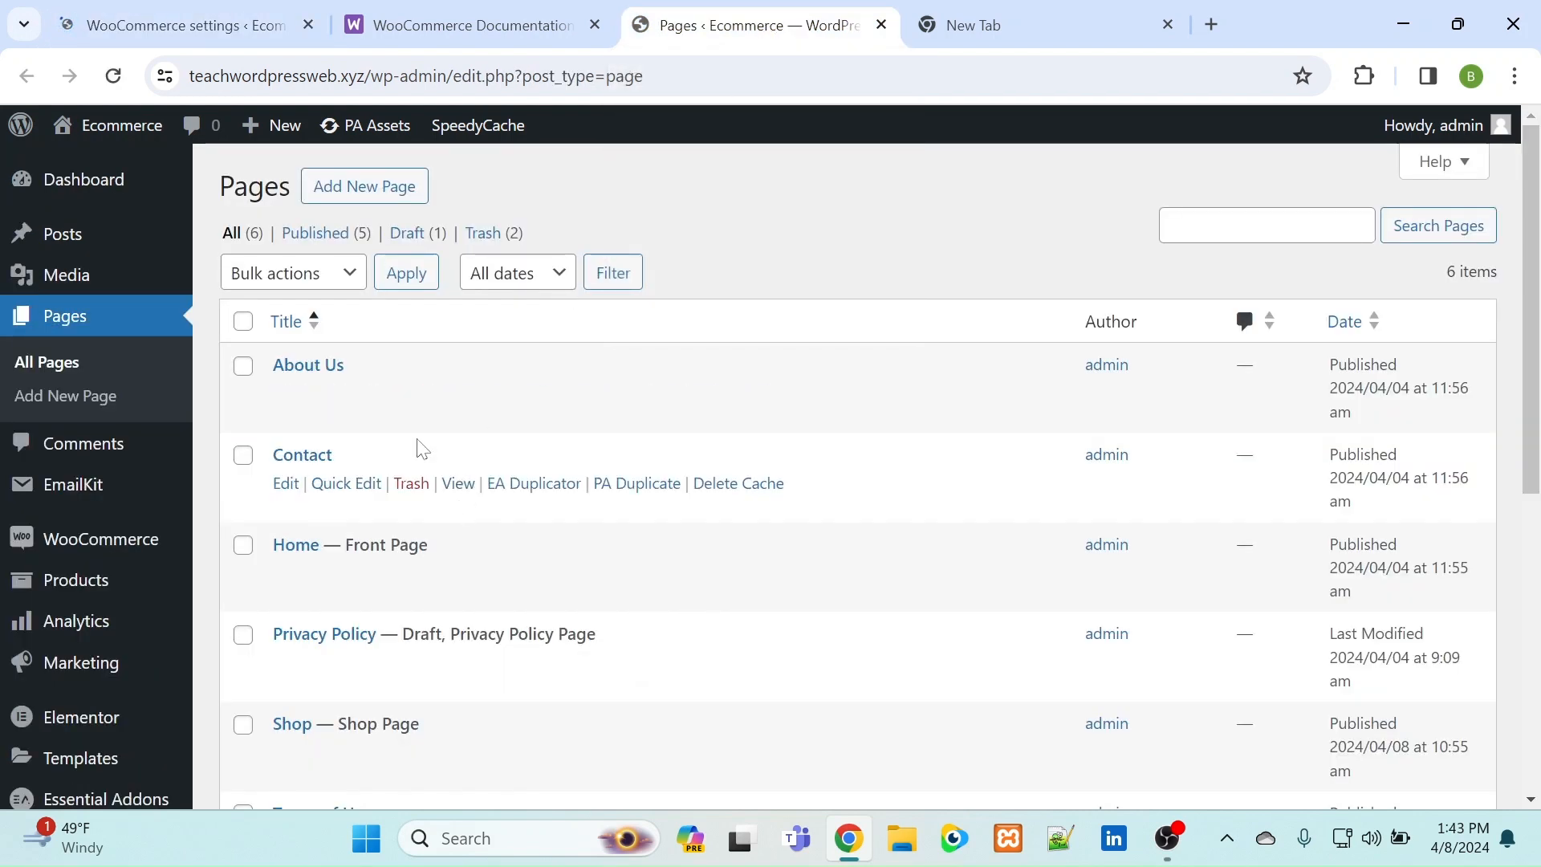
left_click(254, 31)
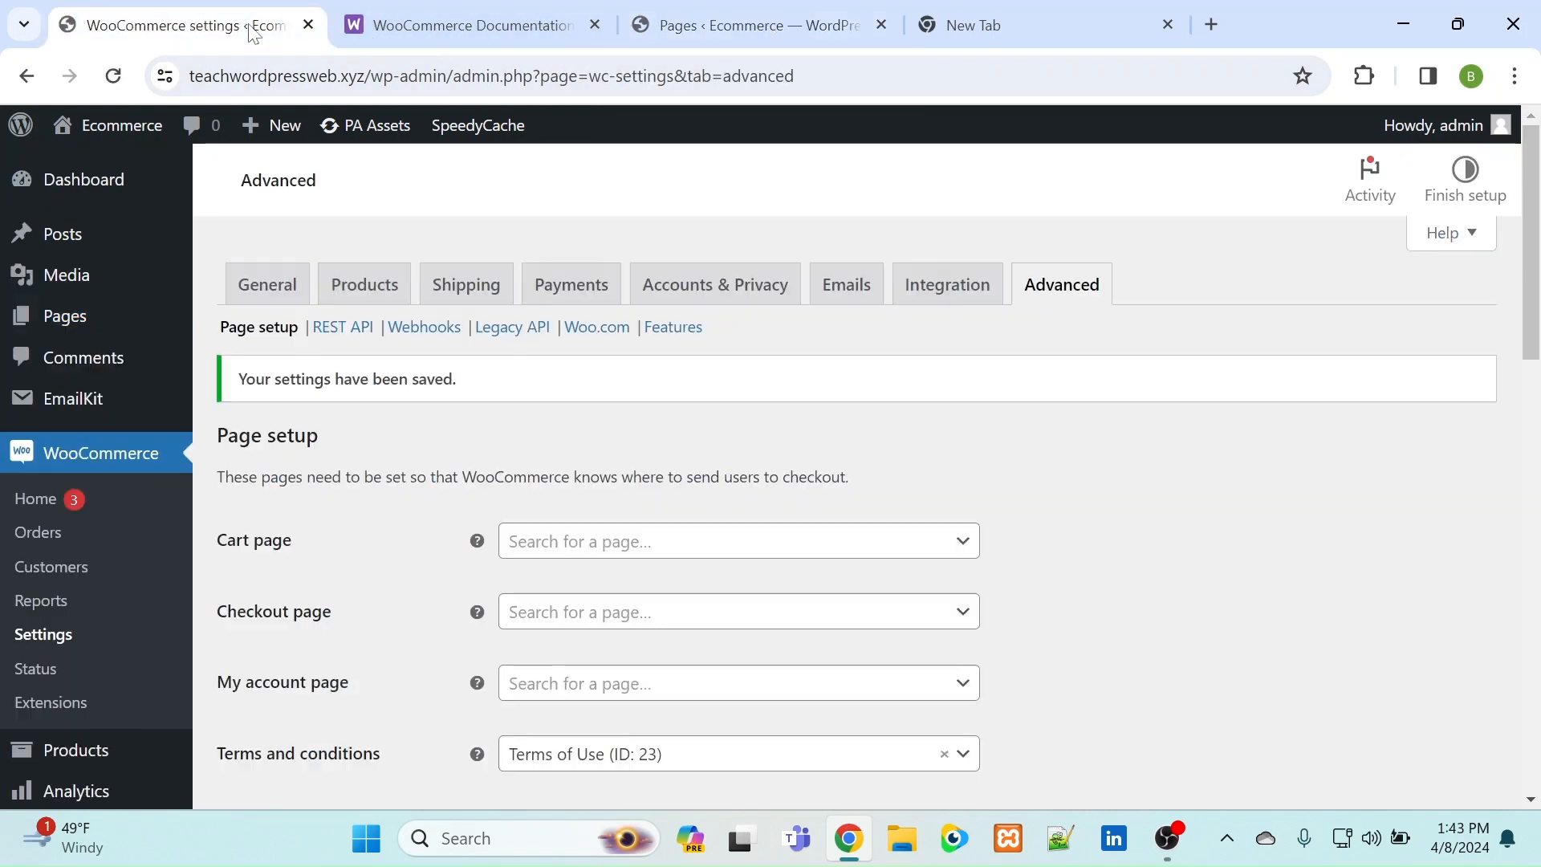
left_click(786, 19)
left_click(342, 191)
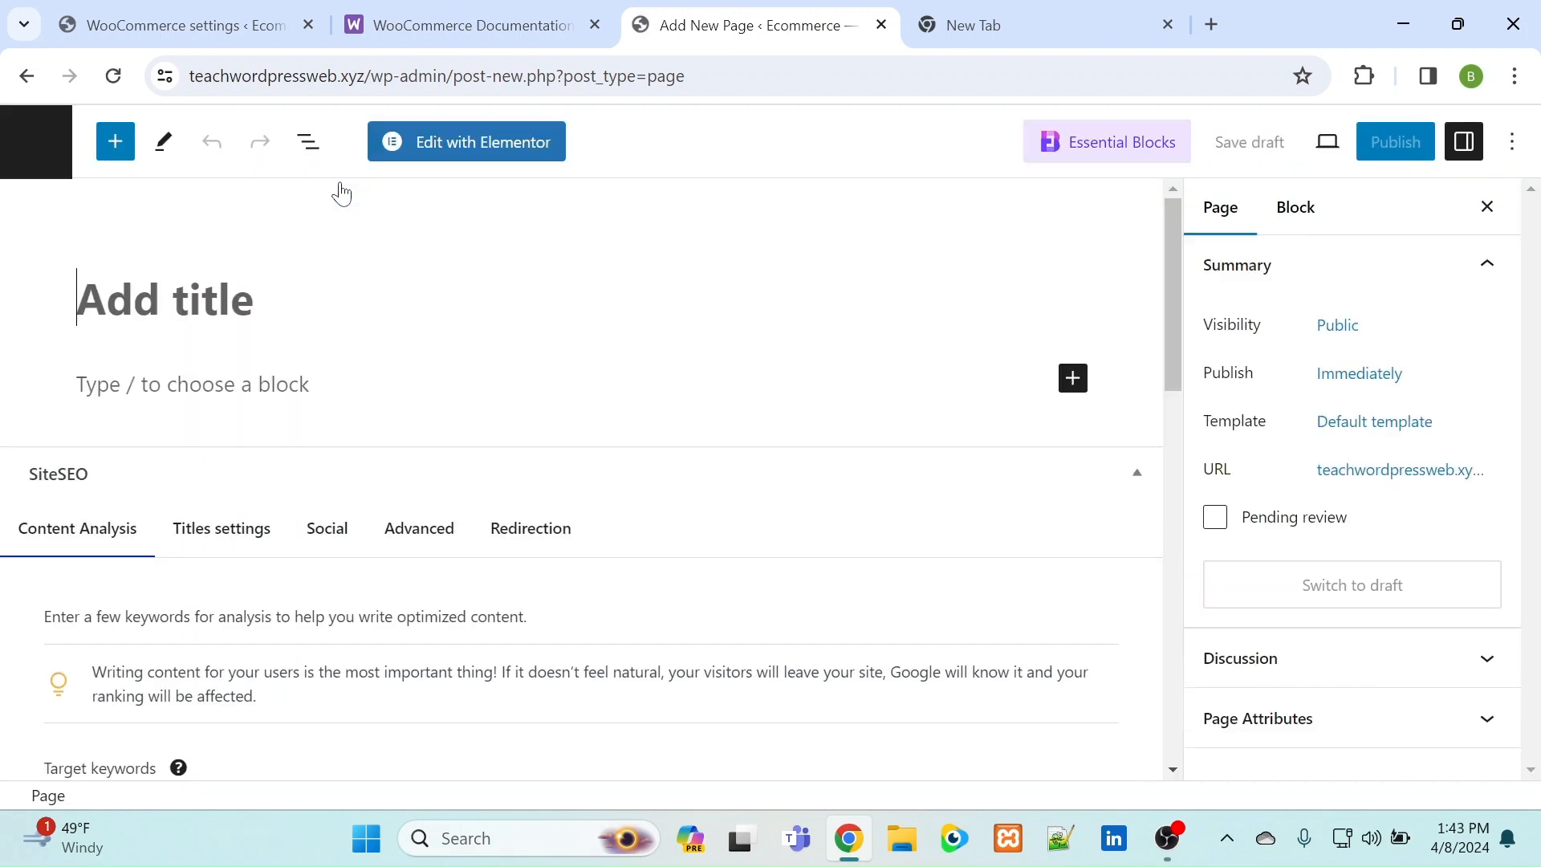
type("Cart")
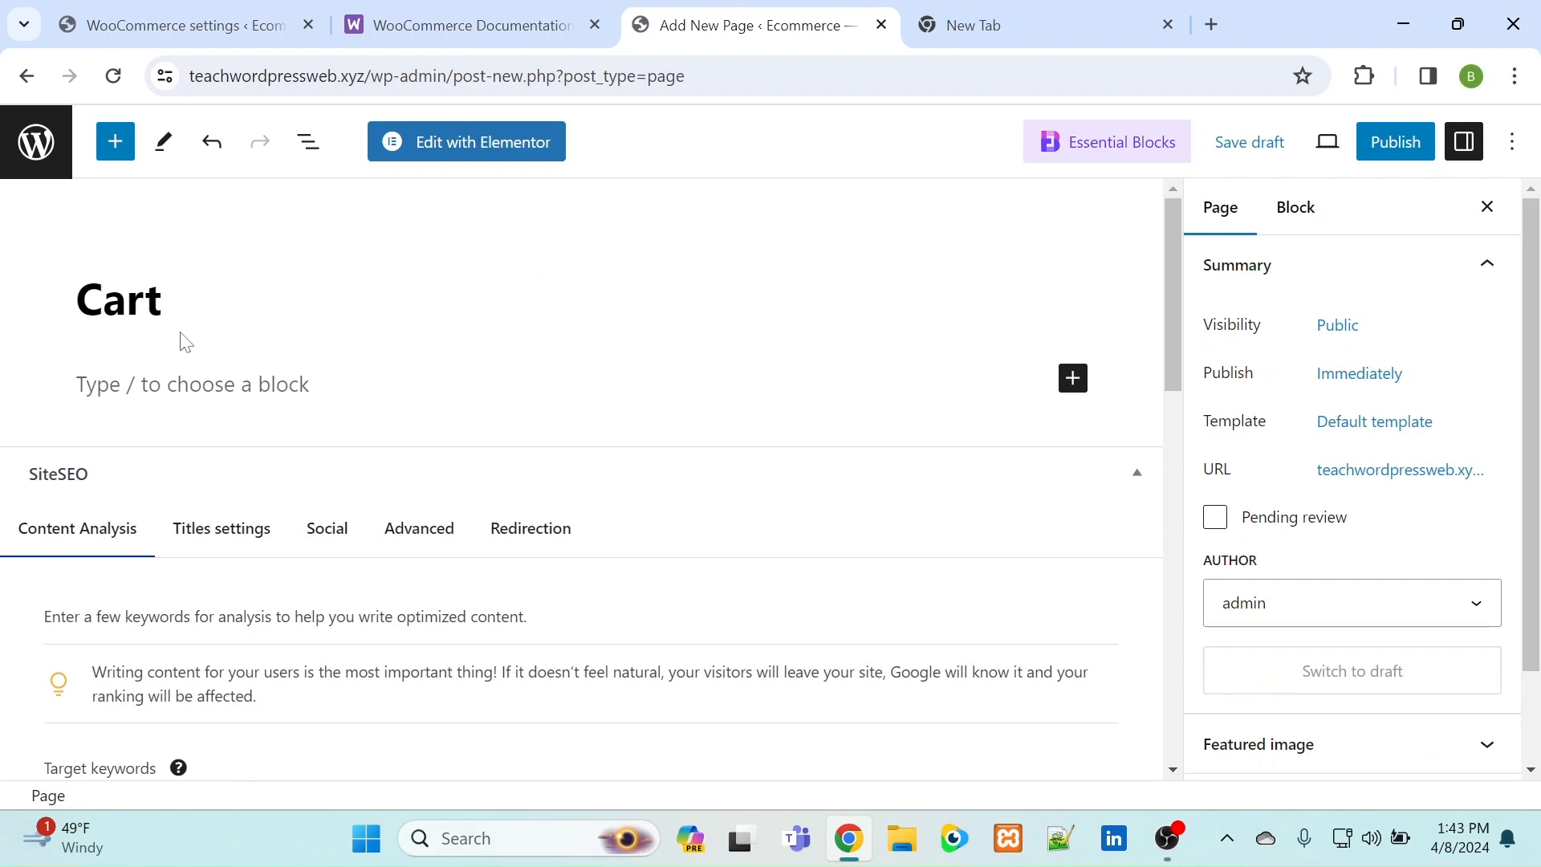
left_click(1377, 157)
left_click(1281, 143)
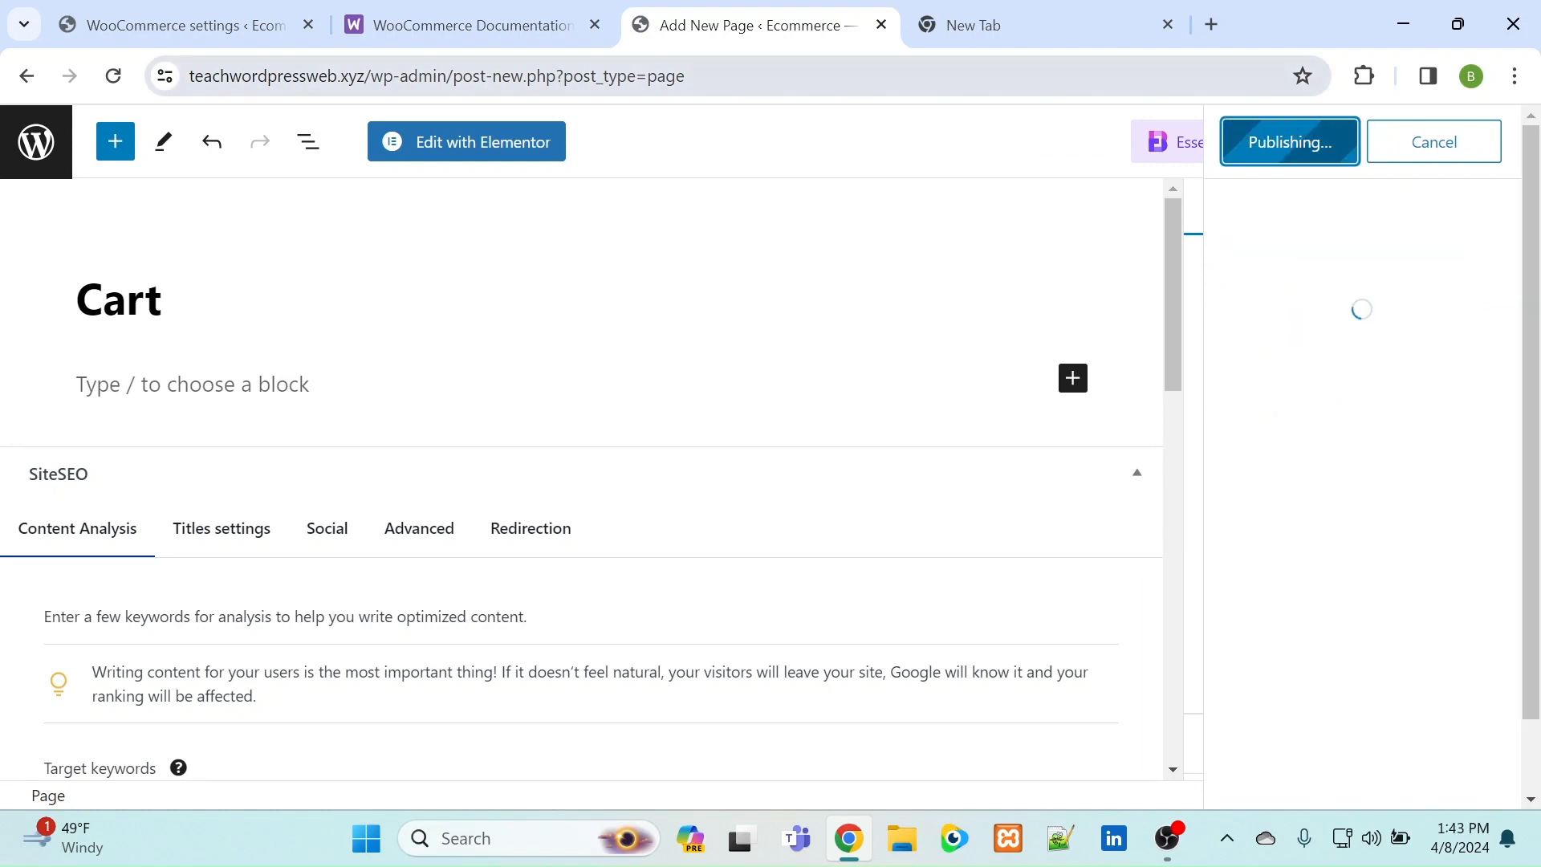
- Add another new page titled "Checkout" and publish it
left_click(227, 24)
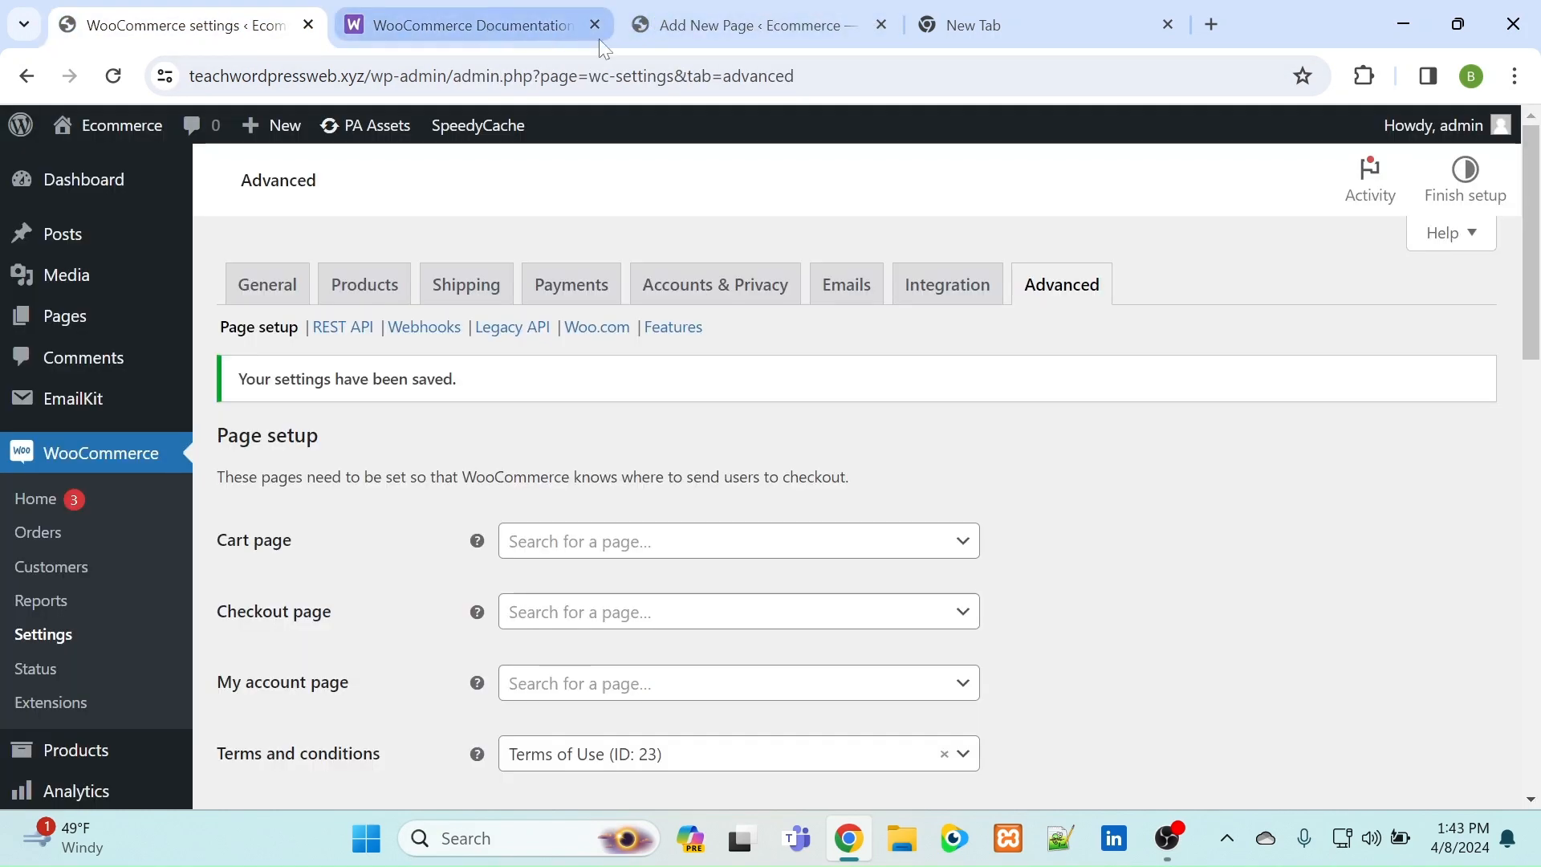
left_click(719, 22)
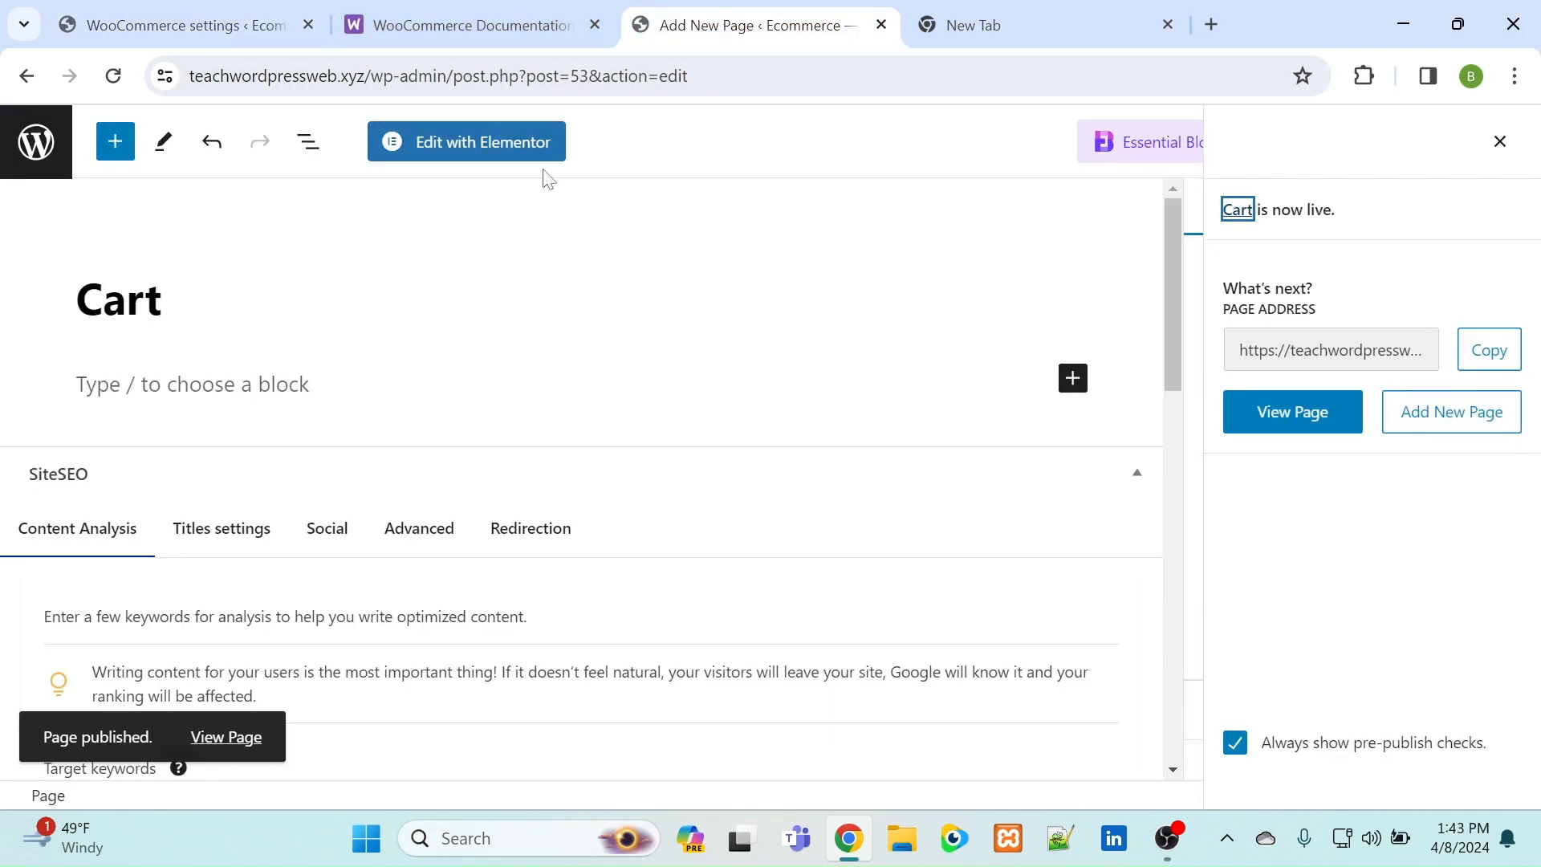
left_click(1419, 416)
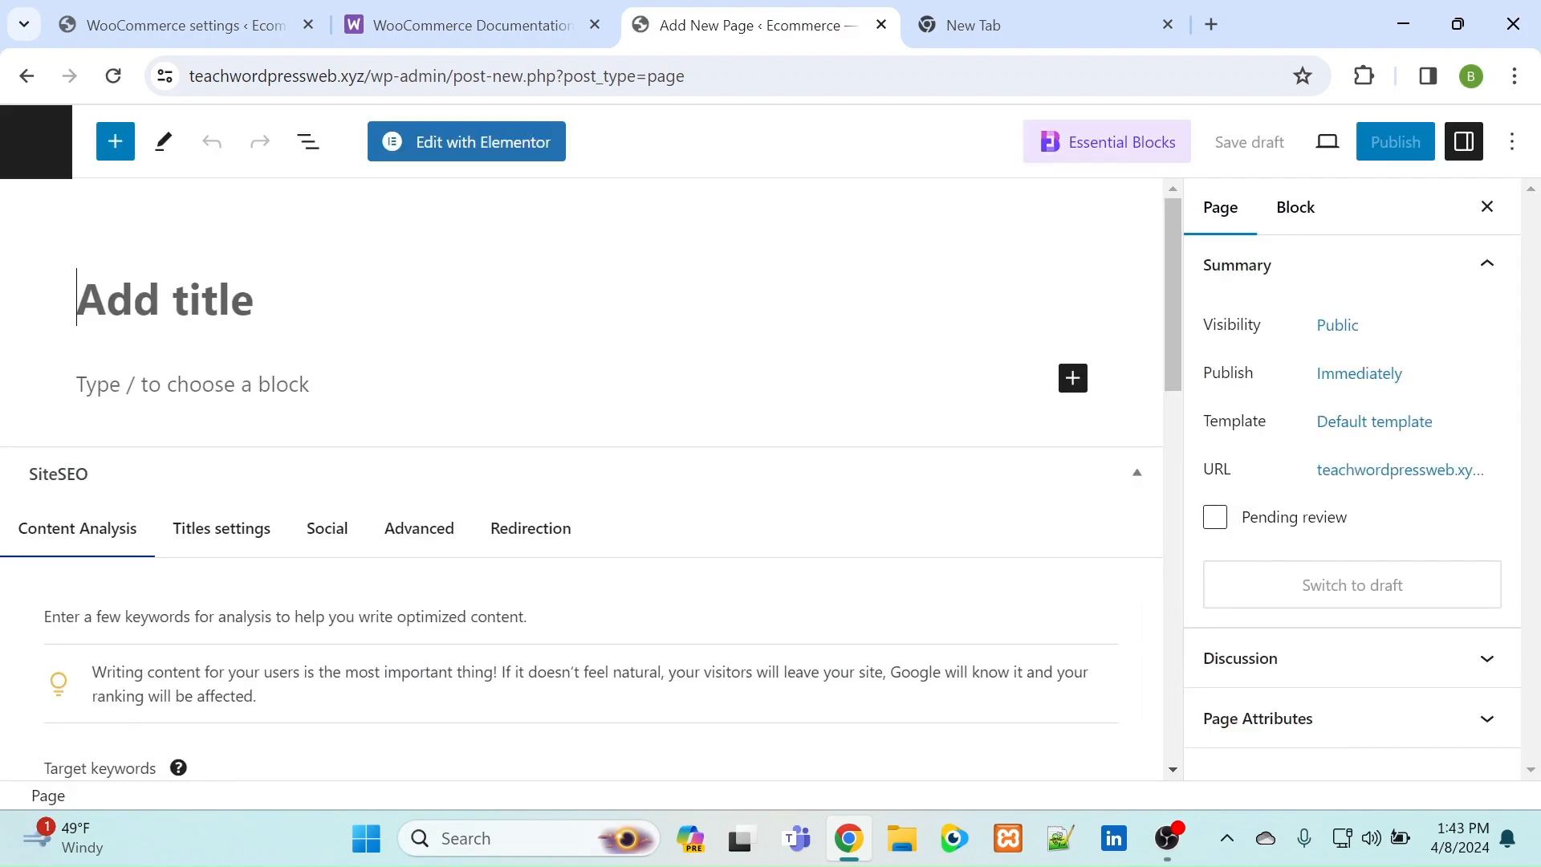
type("Check")
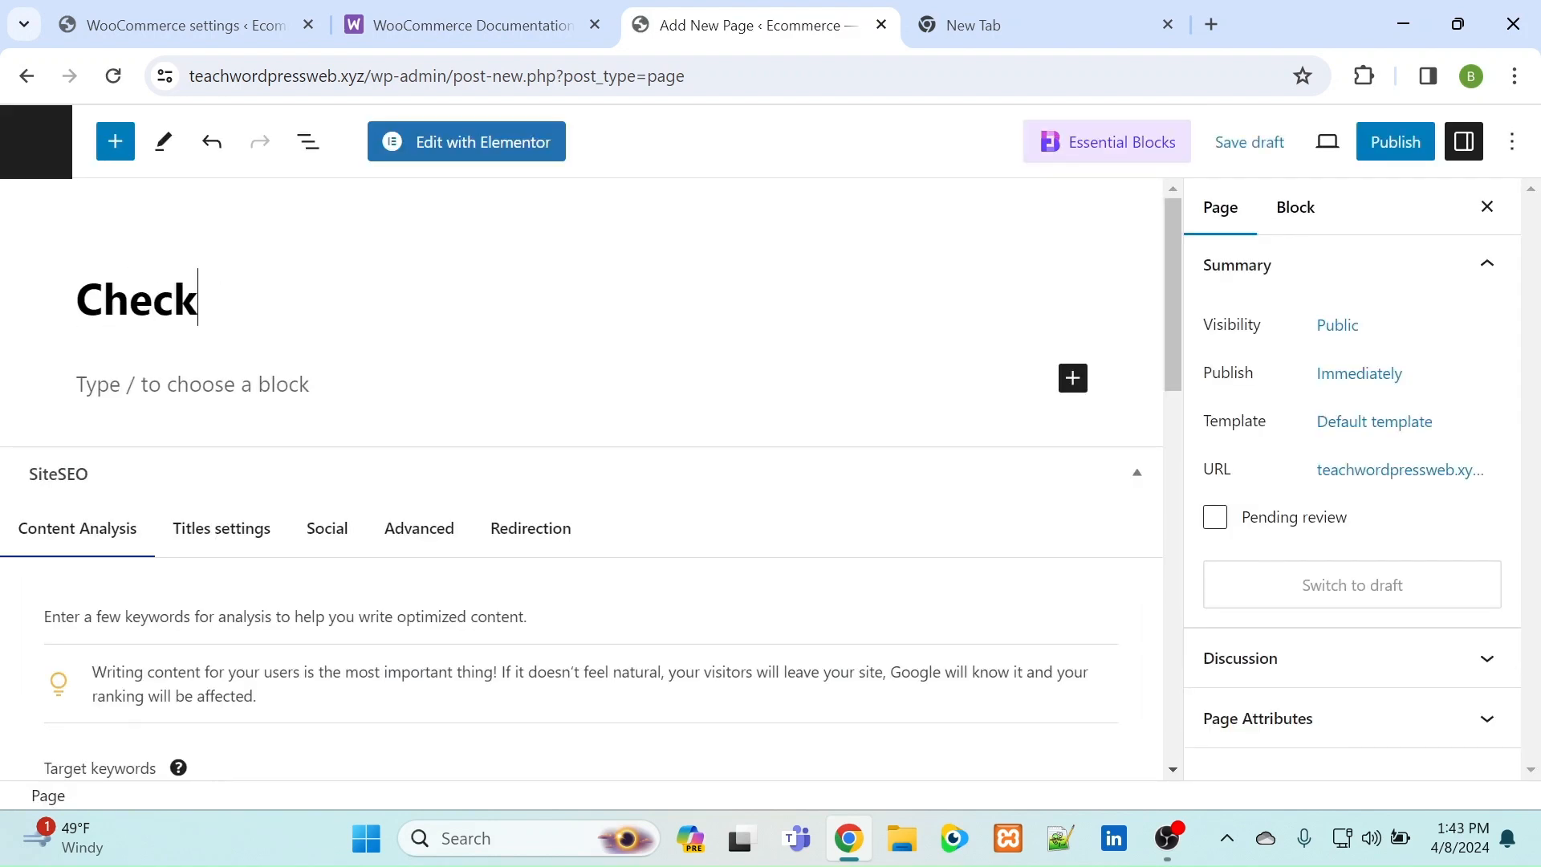
type("out")
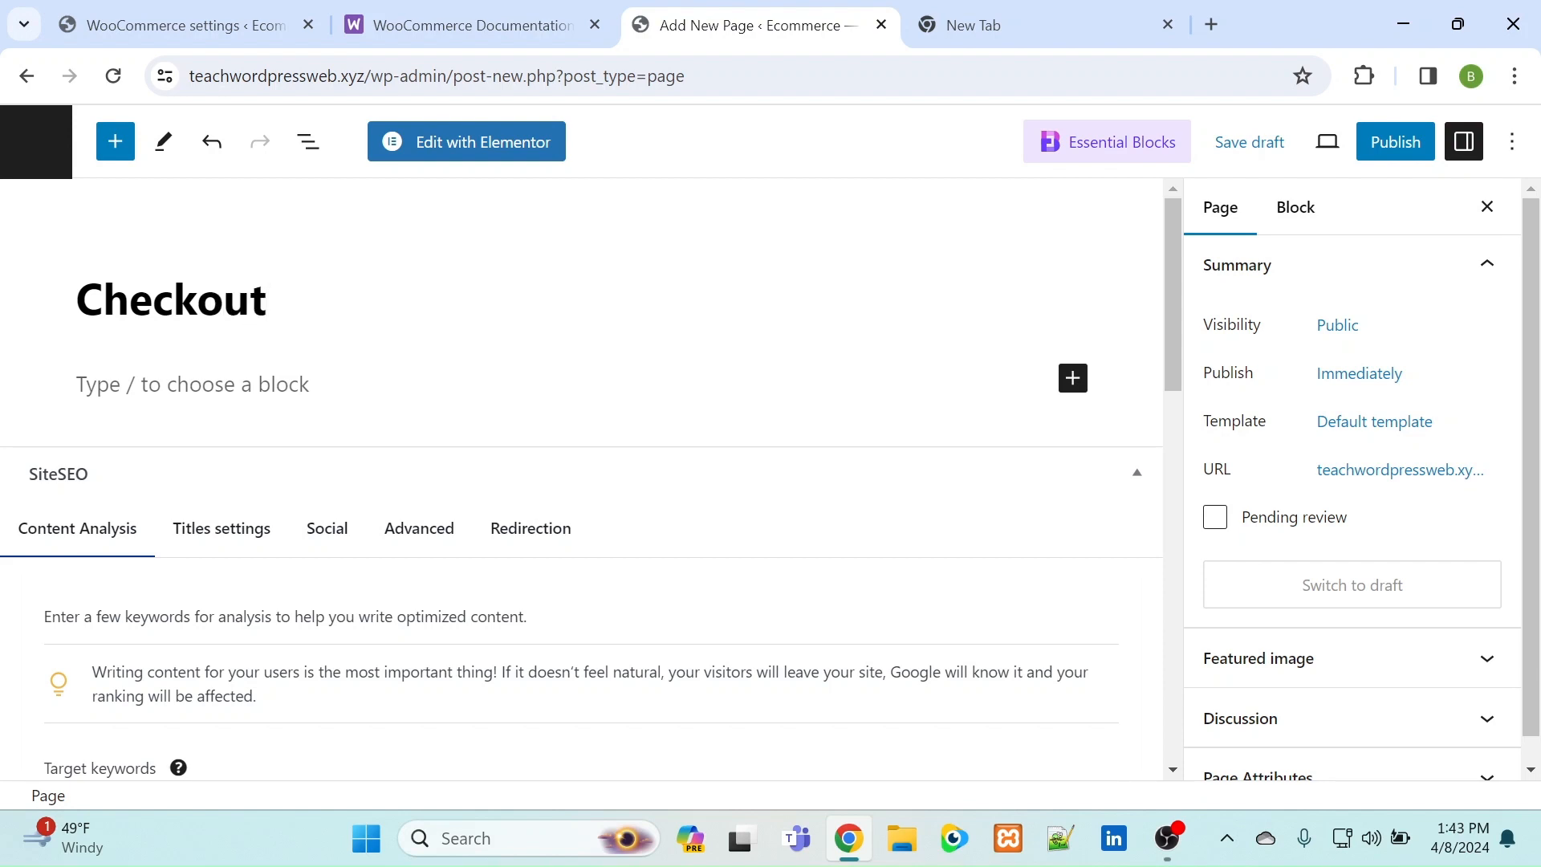
left_click(1388, 151)
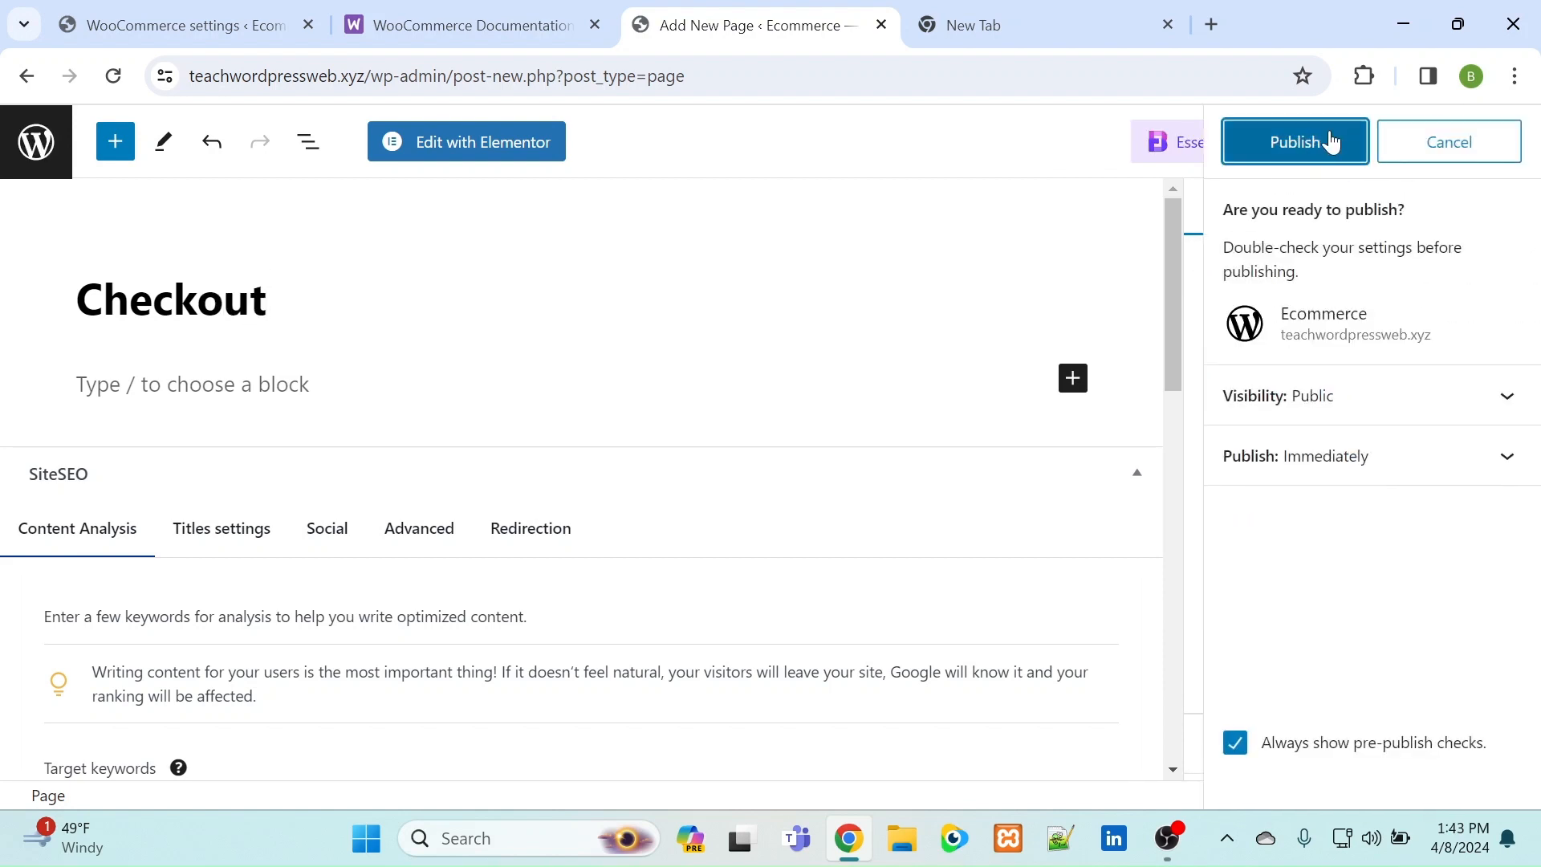
left_click(1331, 141)
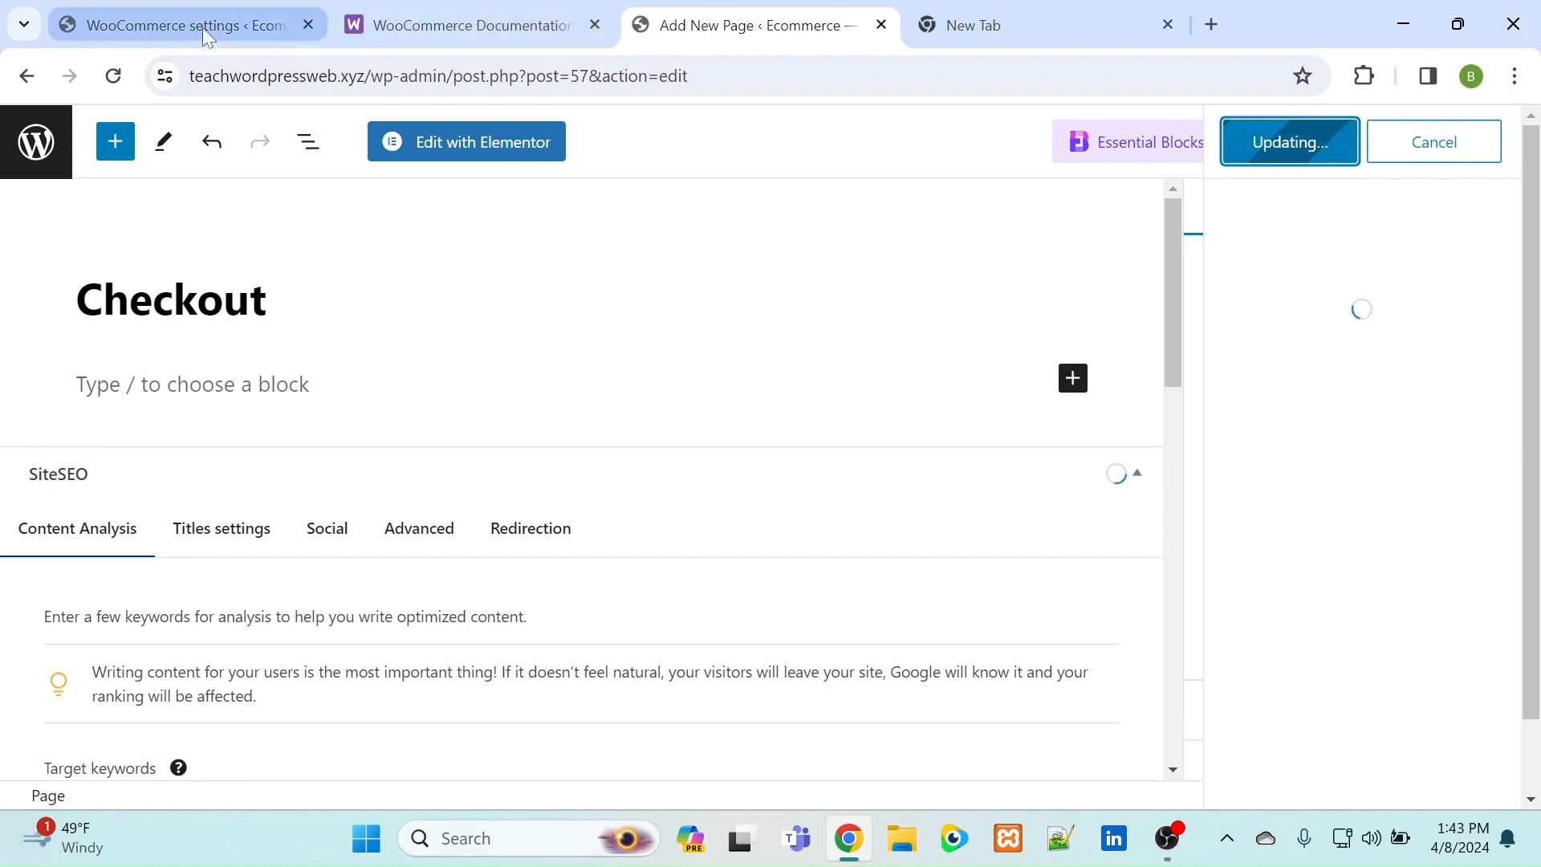
- Check the remaining page required in the page setup, and create and publish a page titled "My Account"
left_click(249, 18)
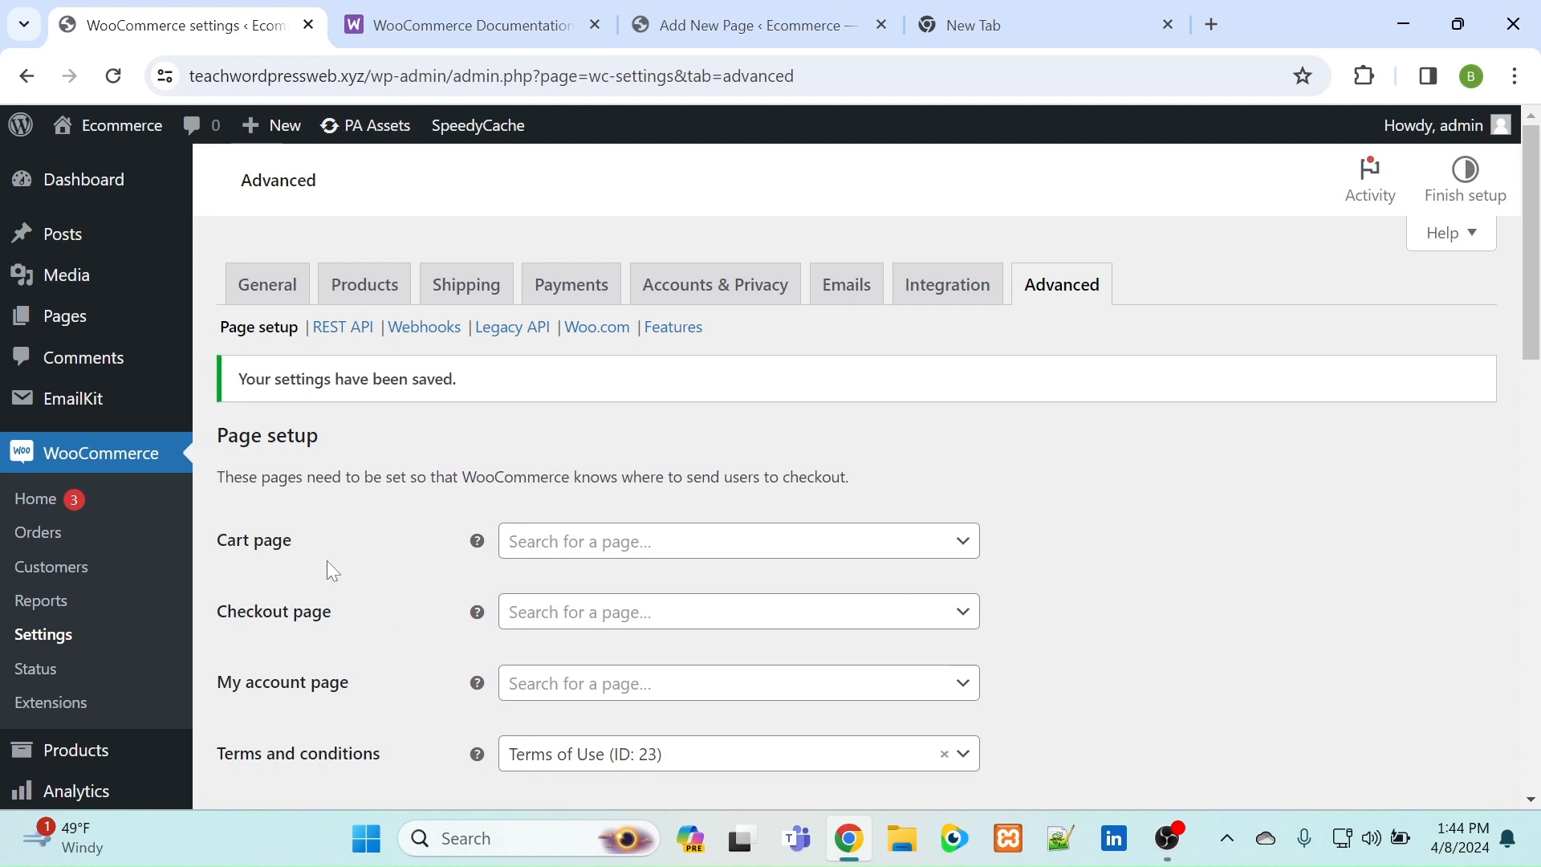
scroll(327, 562, "down", 1)
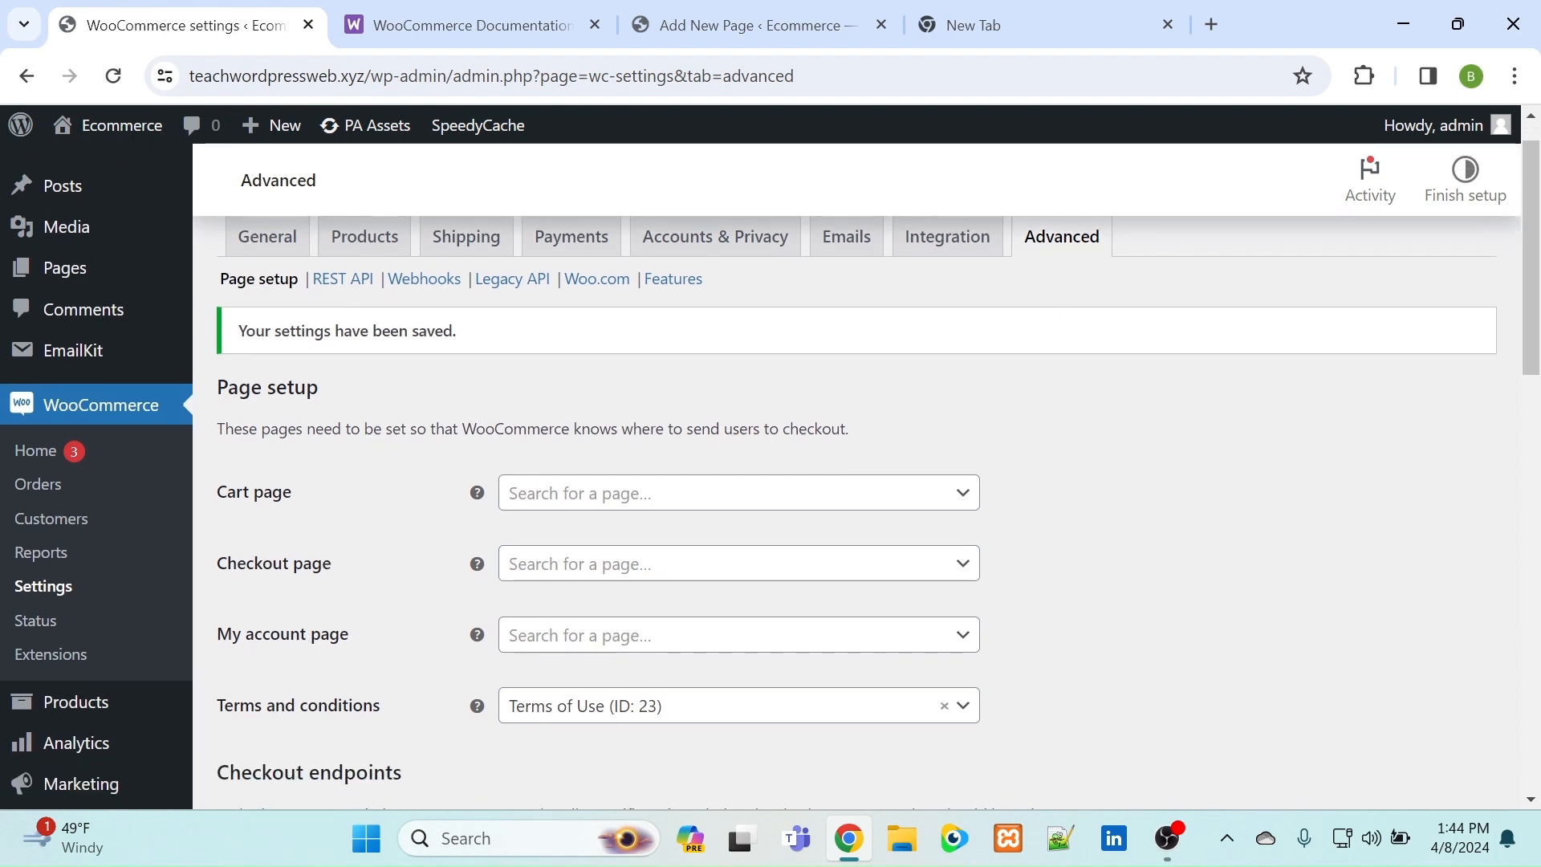
left_click(715, 33)
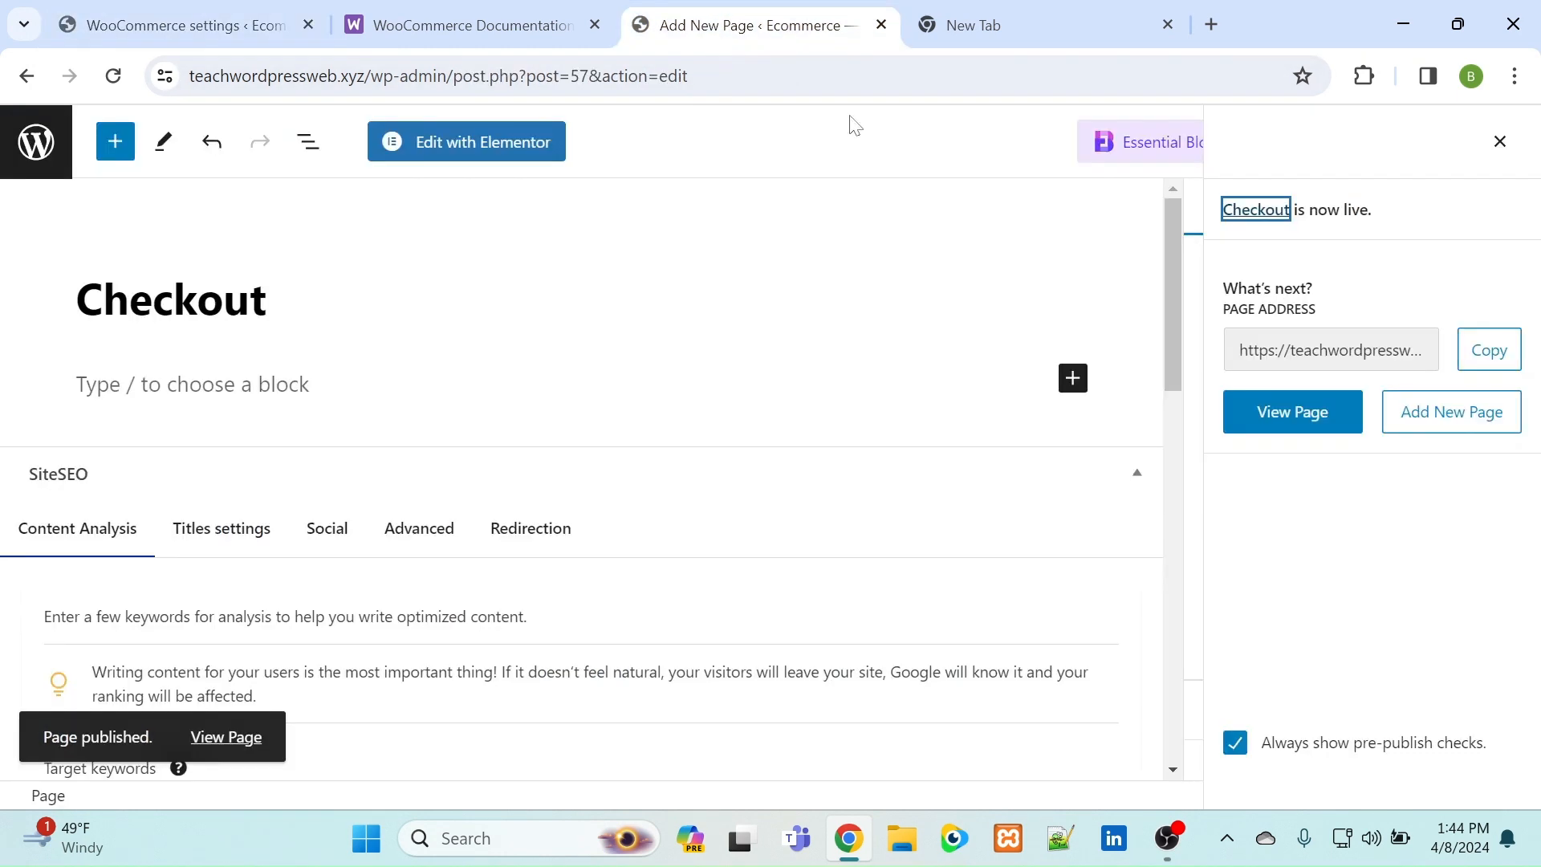
left_click(1423, 399)
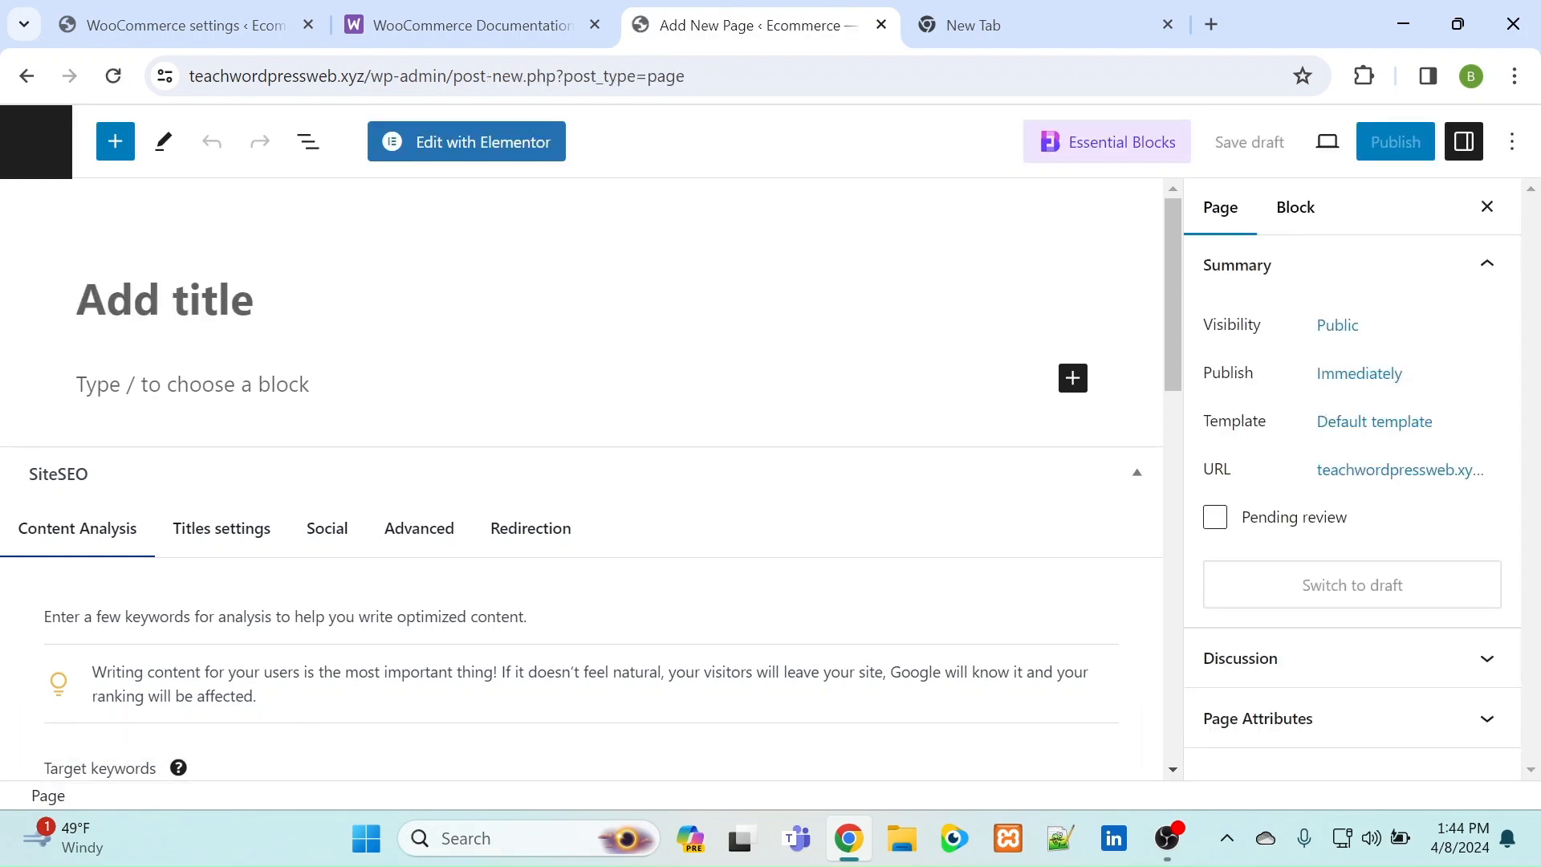
type("M")
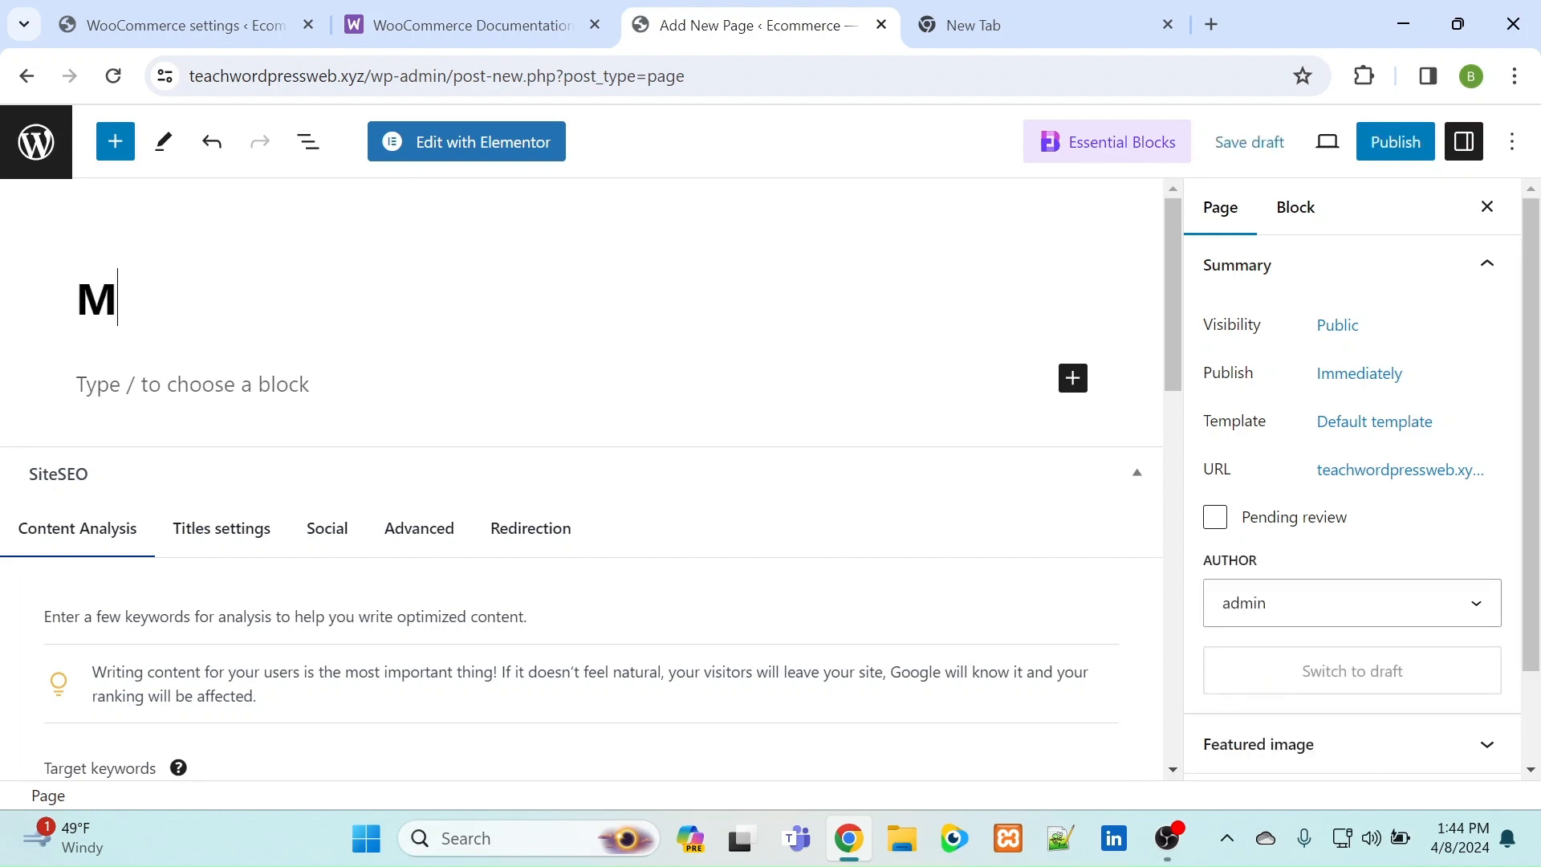
type("y Account")
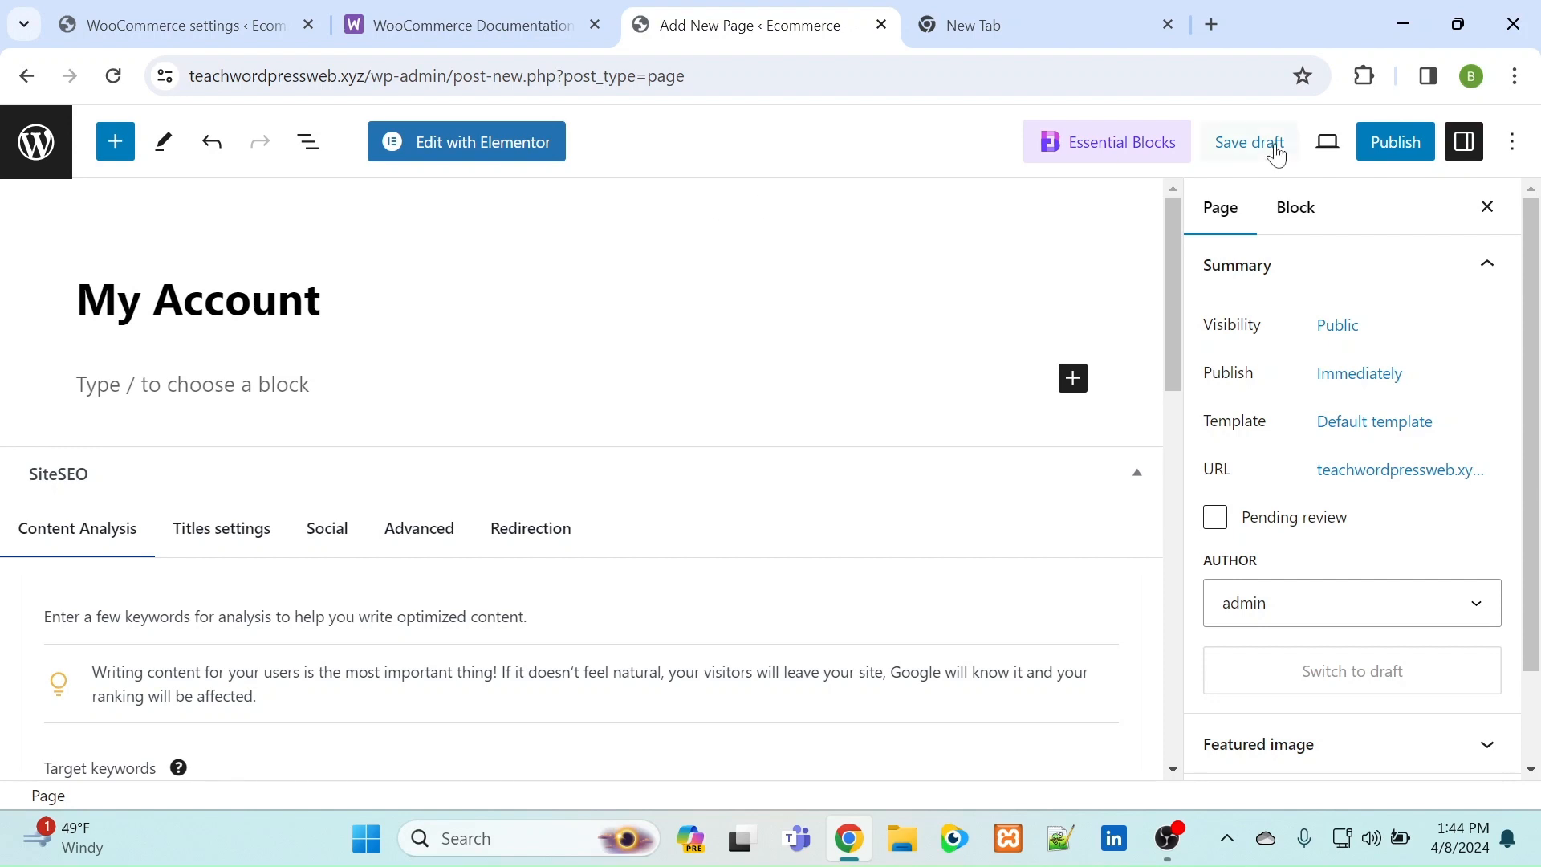
left_click(1393, 142)
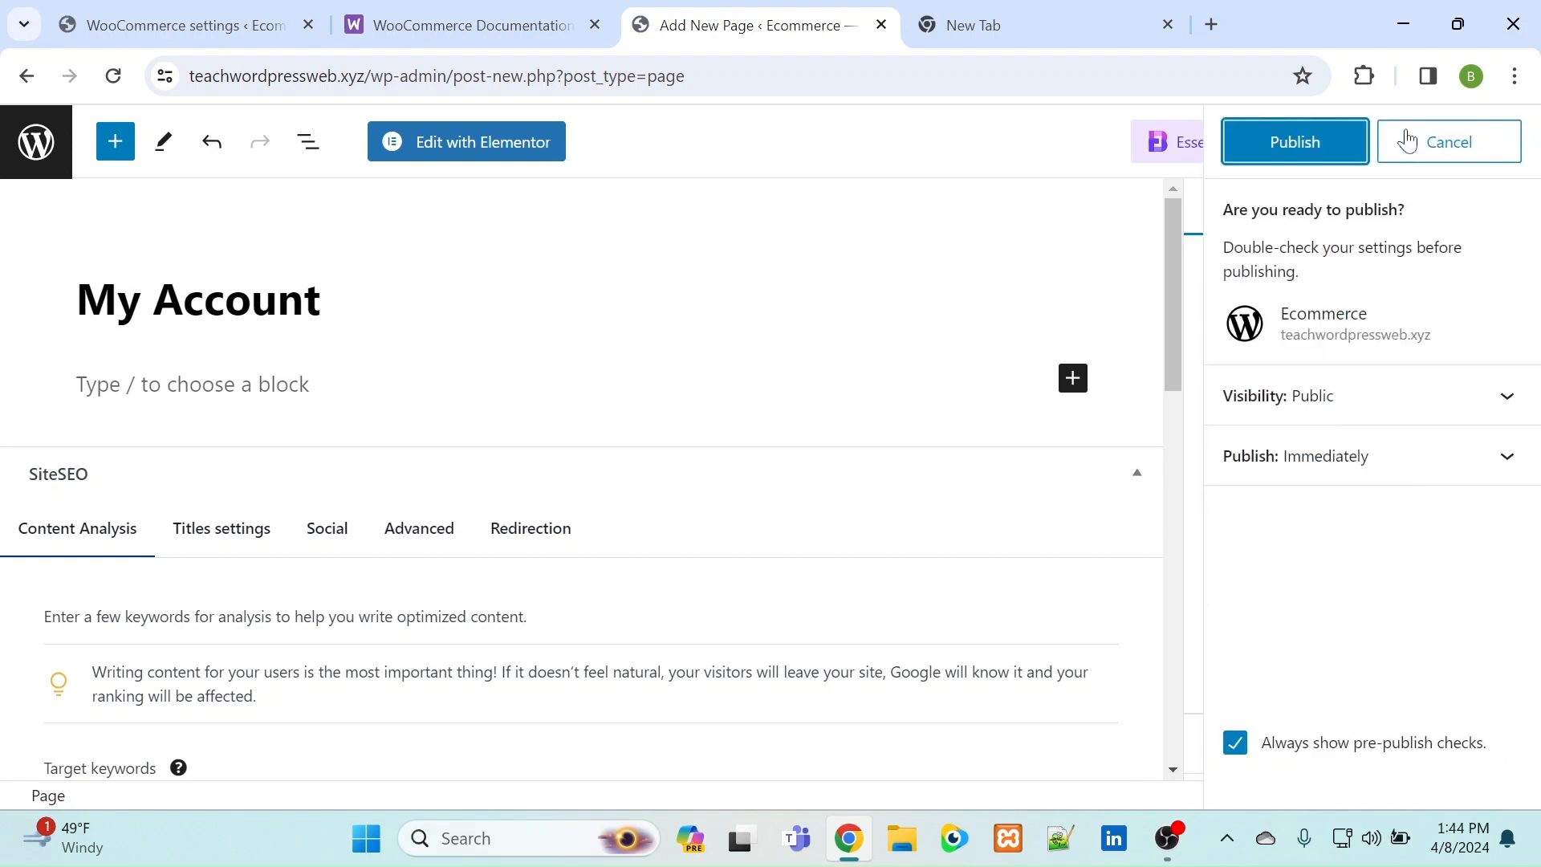
left_click(1304, 144)
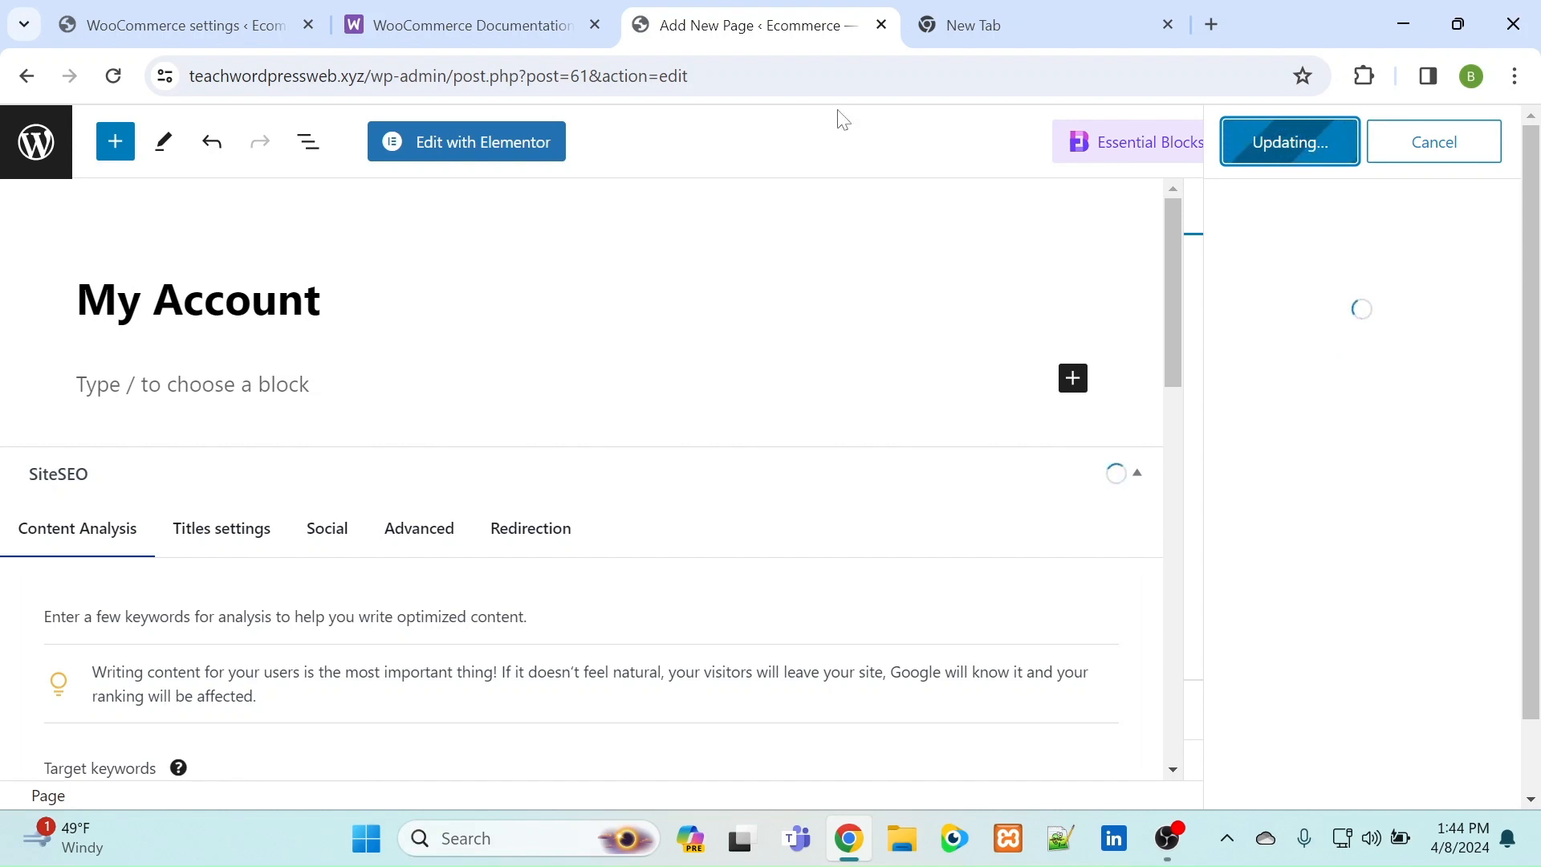
- Reload the WooCommerce Advanced settings and assign the Cart page to Cart (ID: 53)
left_click(204, 30)
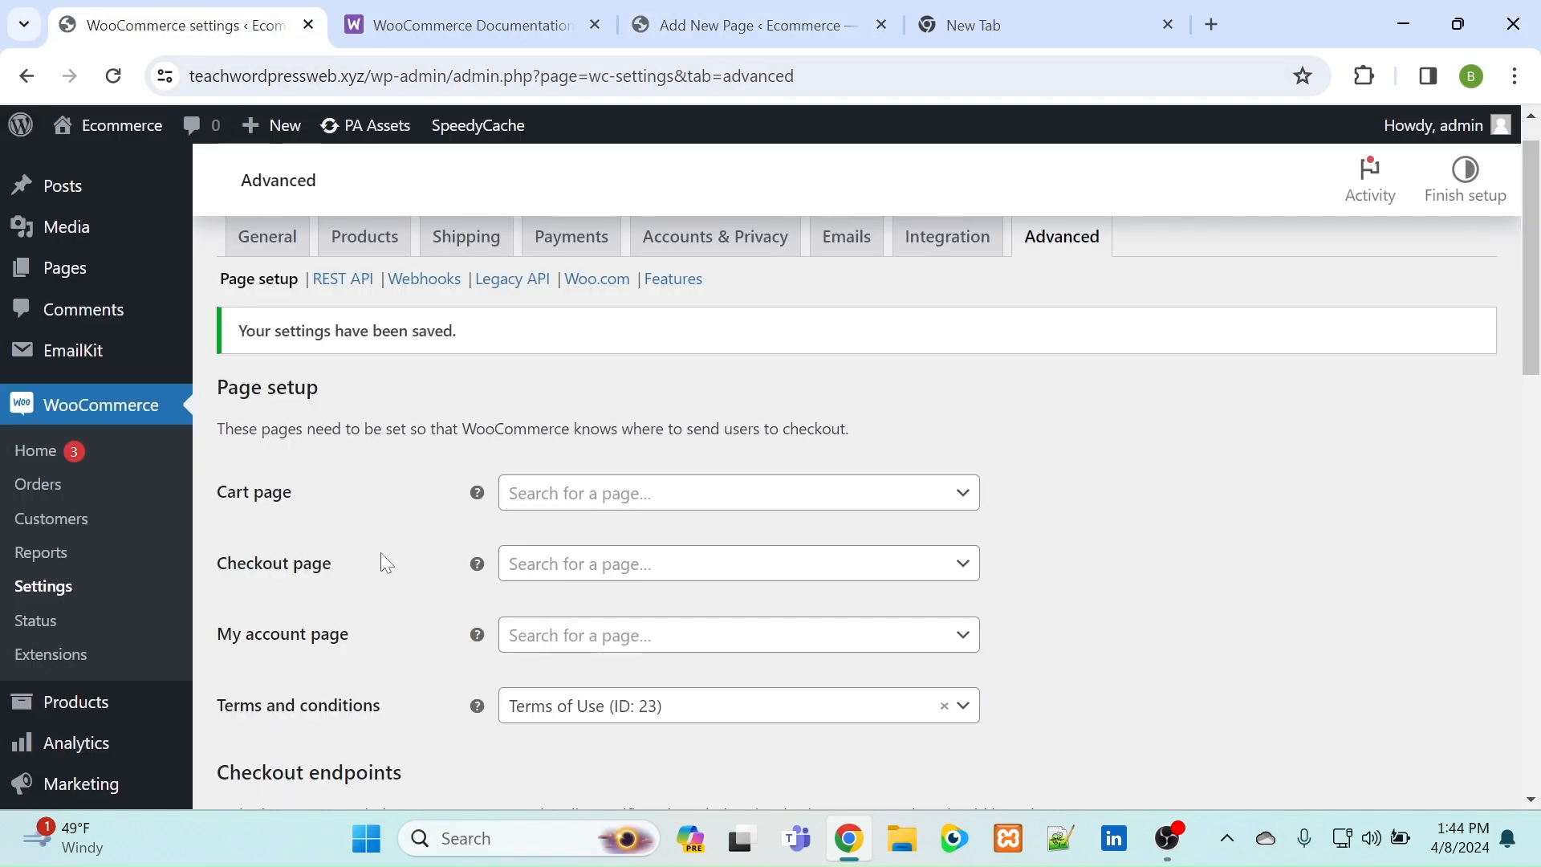
left_click(120, 81)
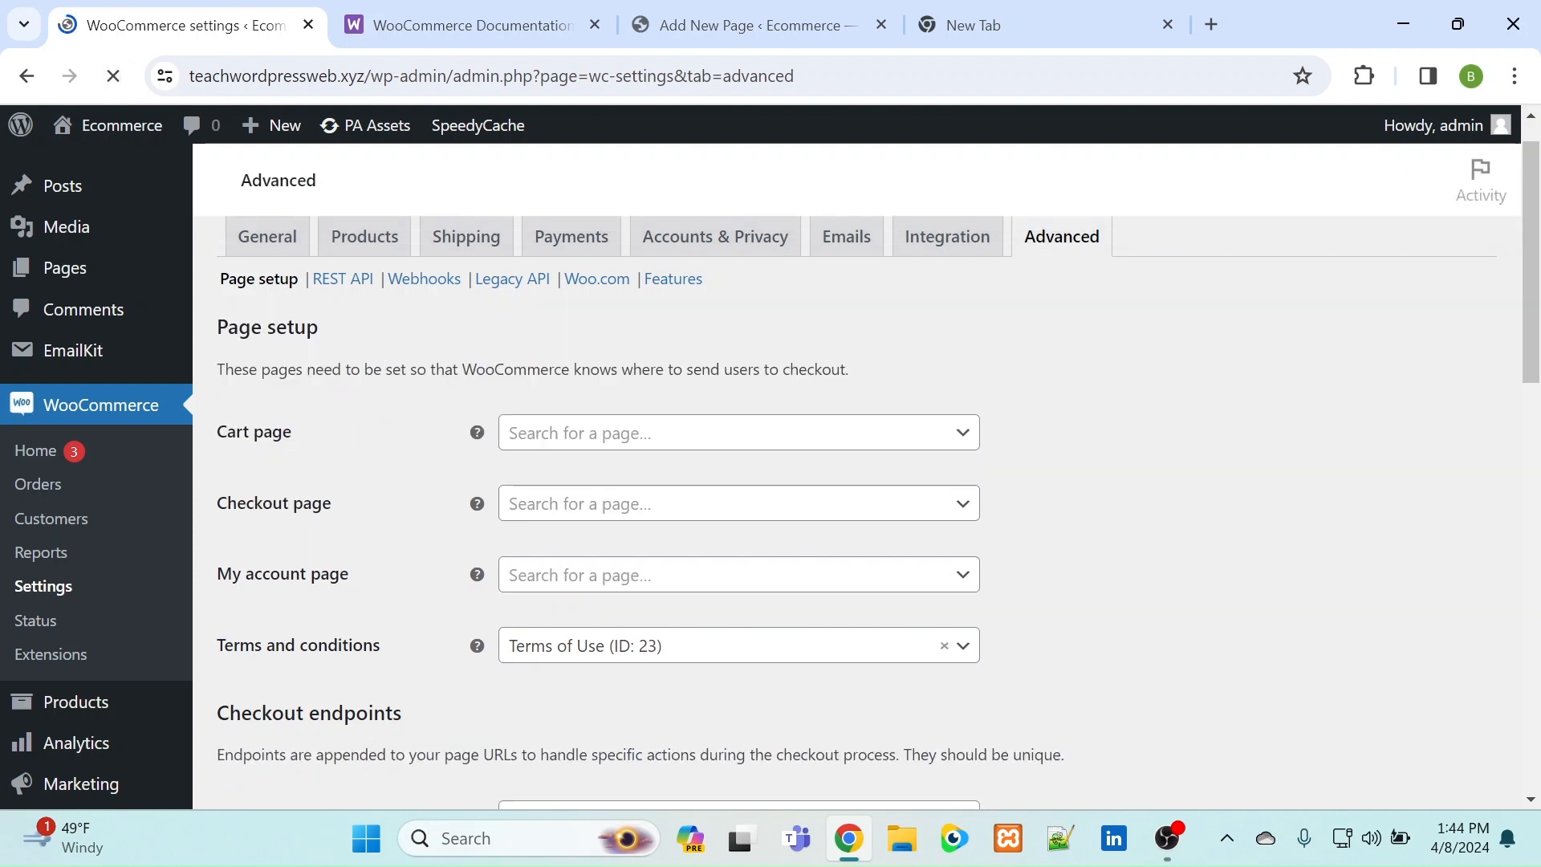
left_click(572, 440)
type("c")
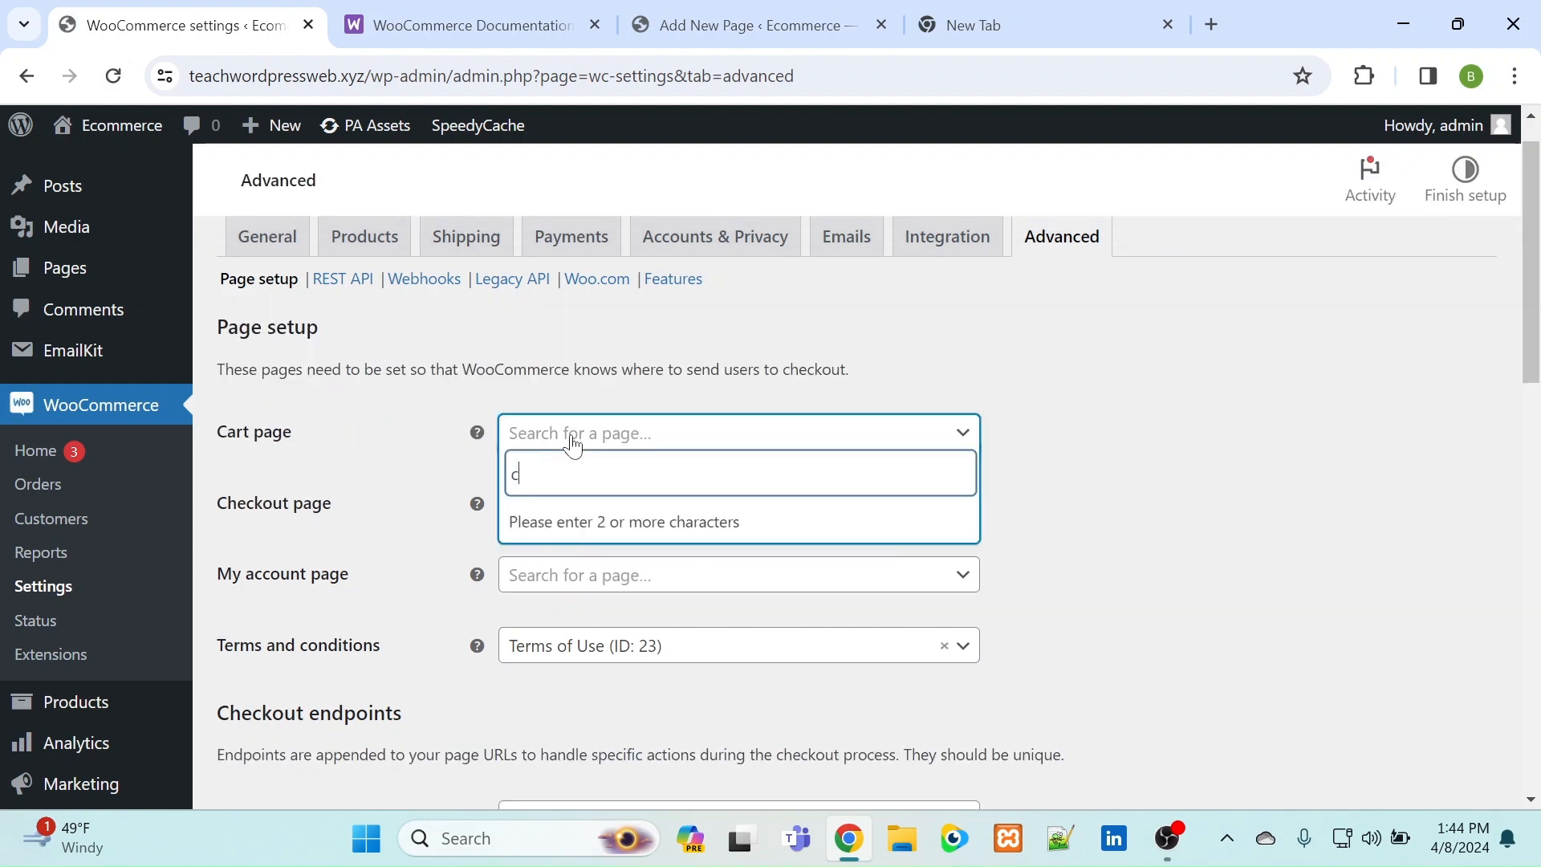
type("art")
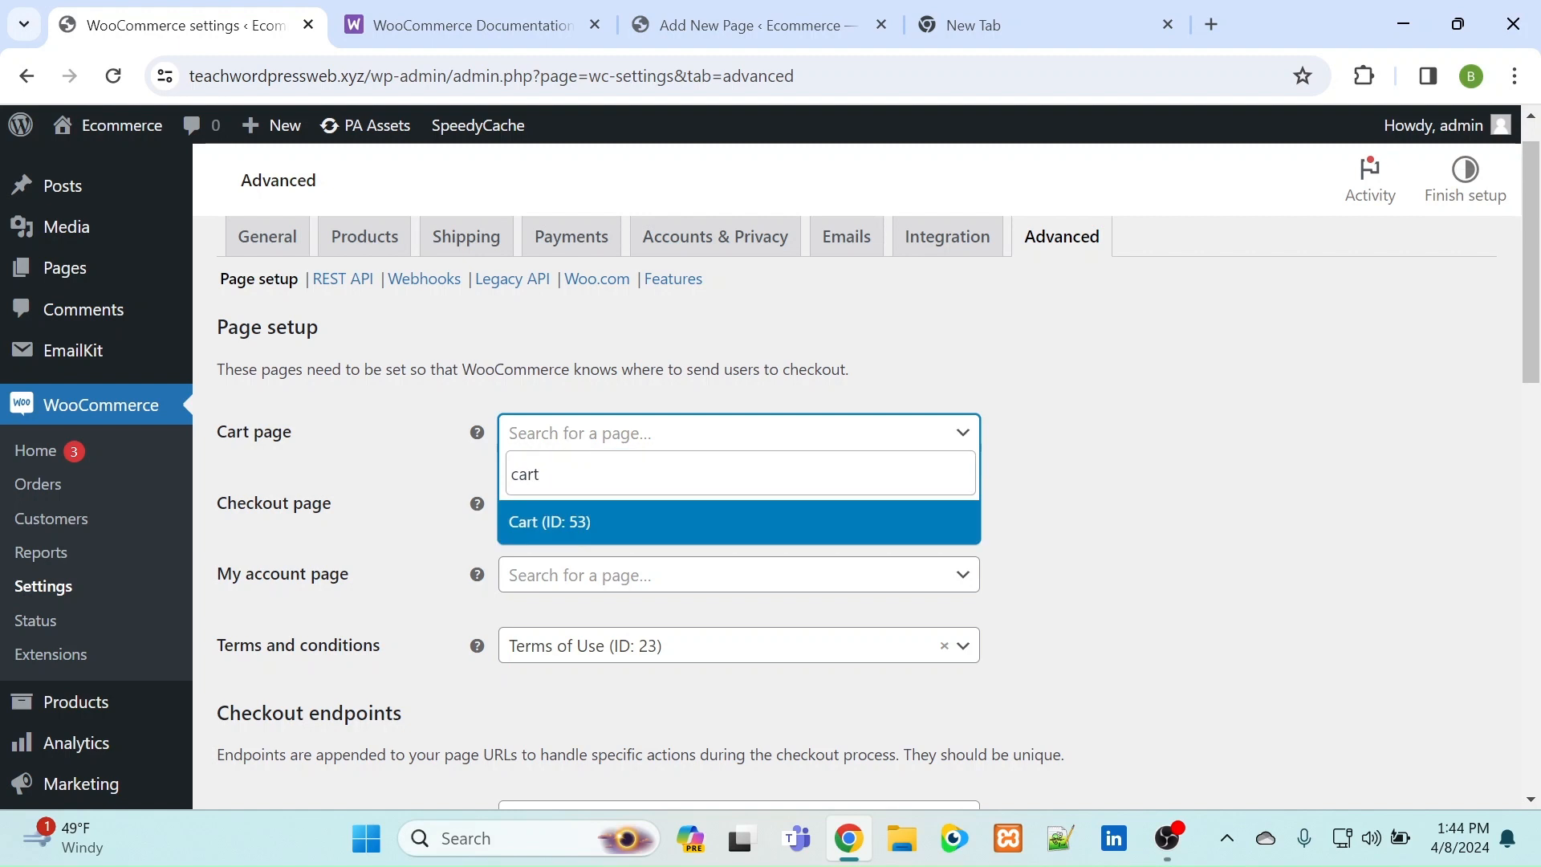
left_click(561, 522)
- Assign the Checkout page in the page setup to Checkout (ID: 57)
left_click(560, 515)
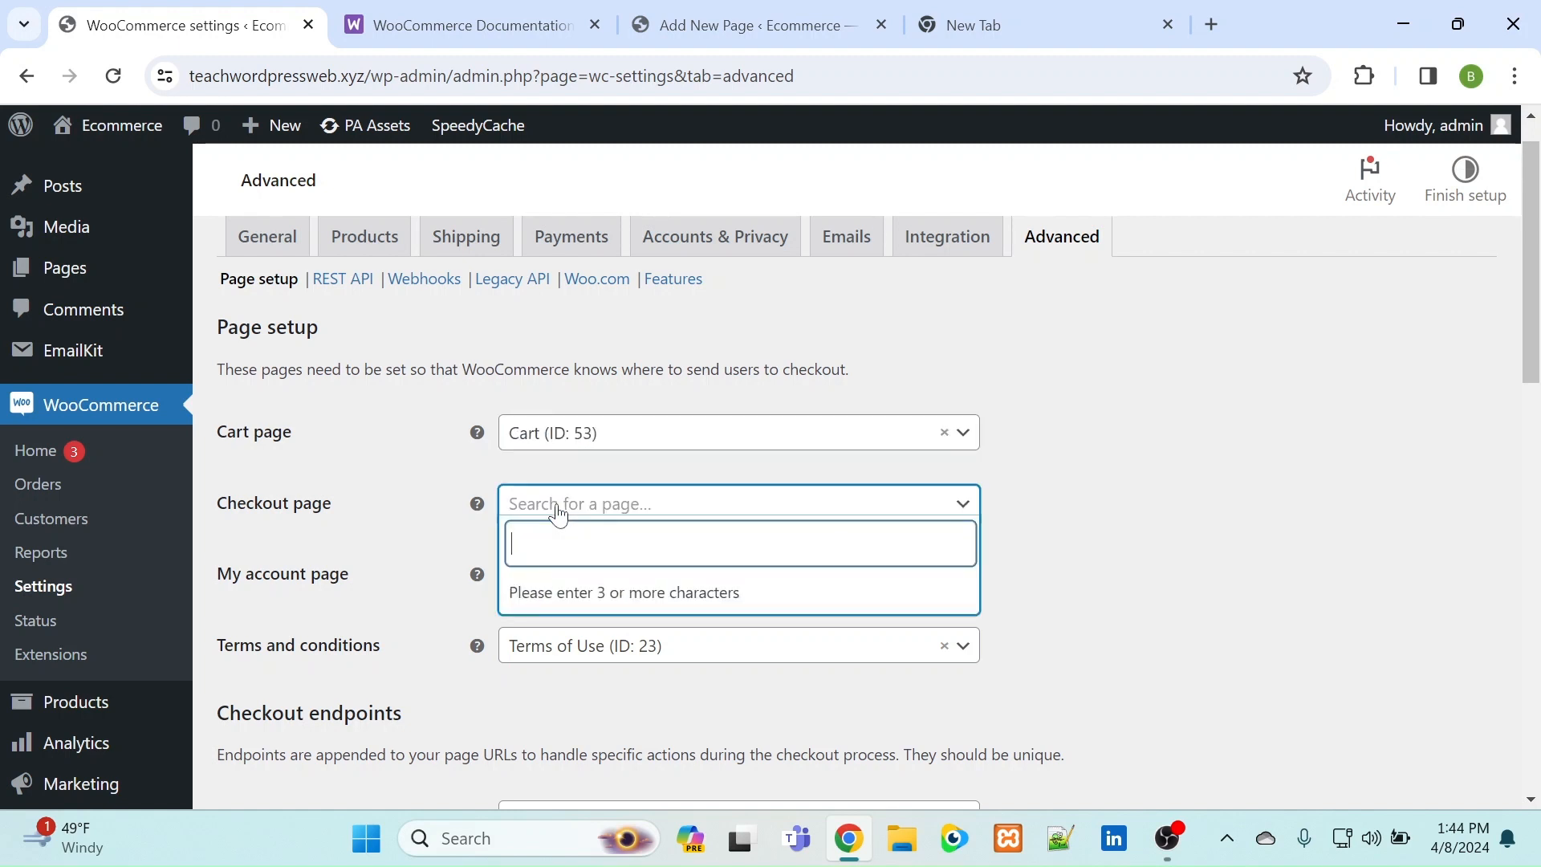
type("check")
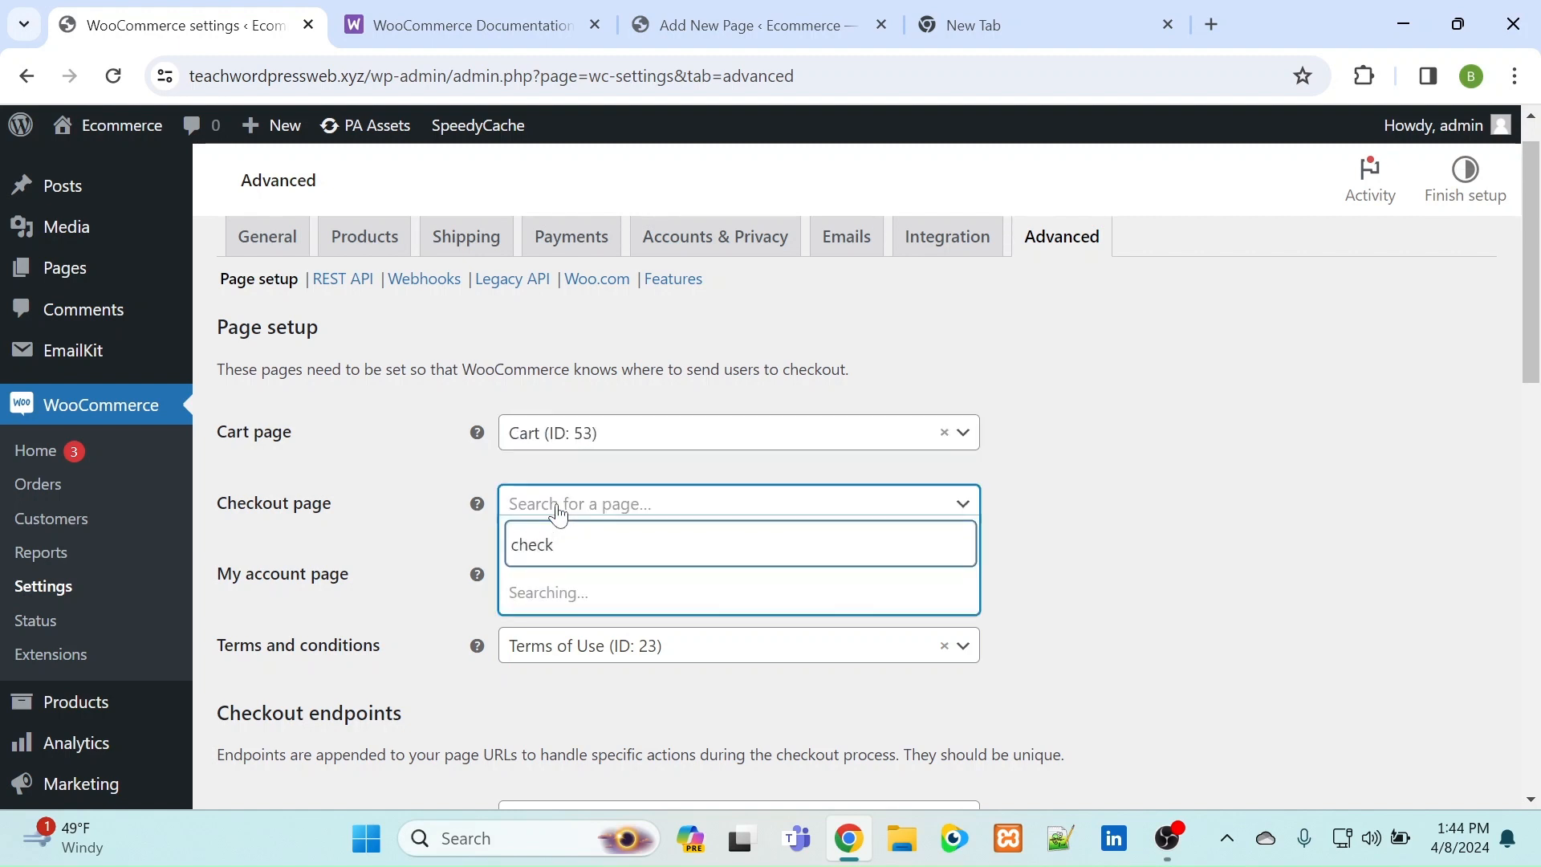
left_click(577, 640)
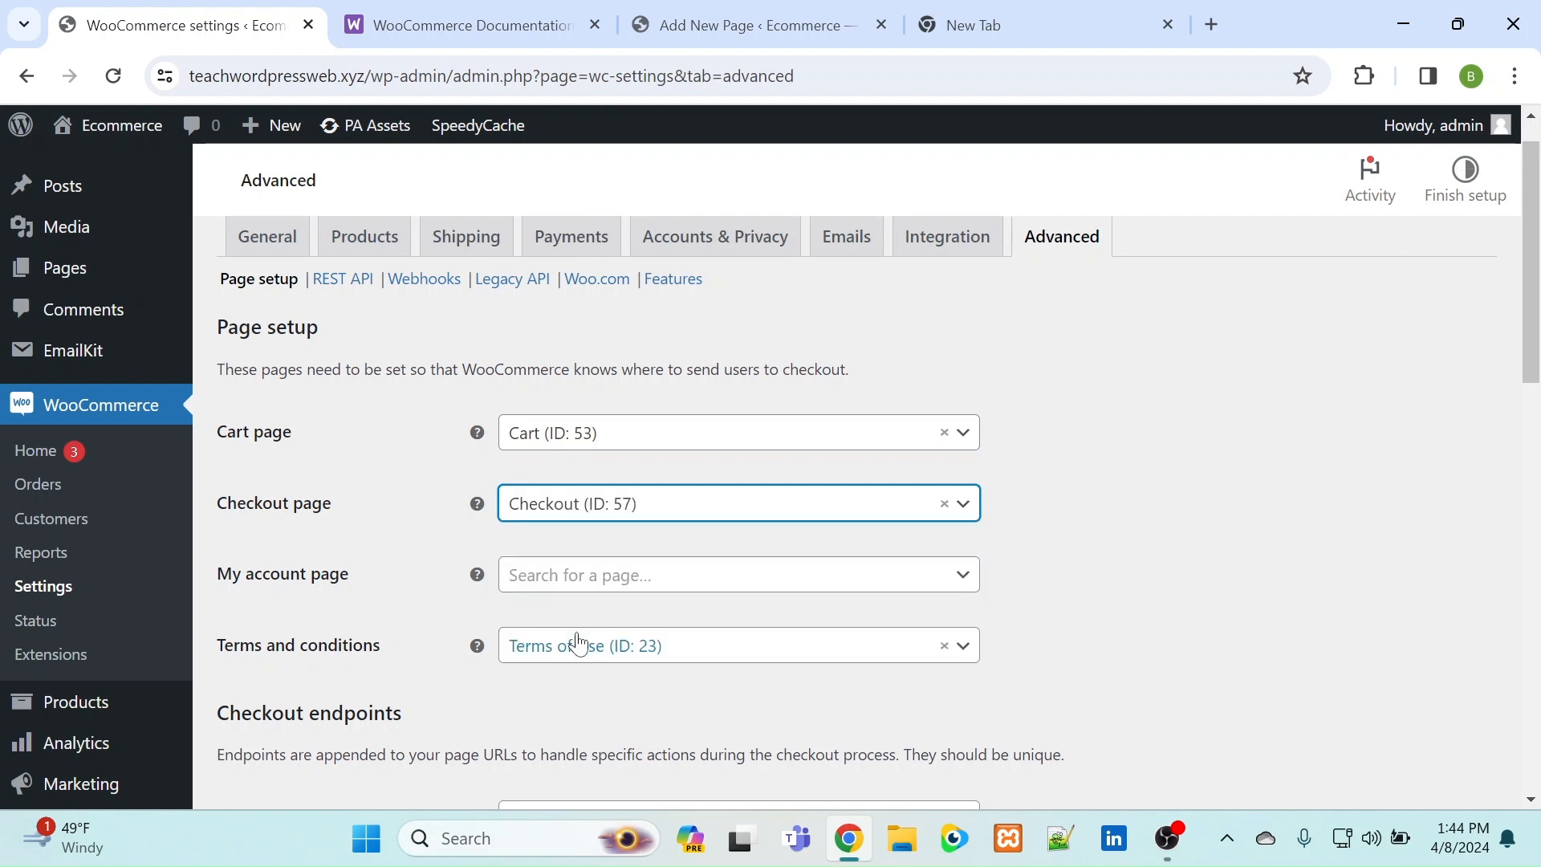
- Assign the My account page to My Account (ID: 61) and save the Advanced settings
left_click(561, 581)
type("m")
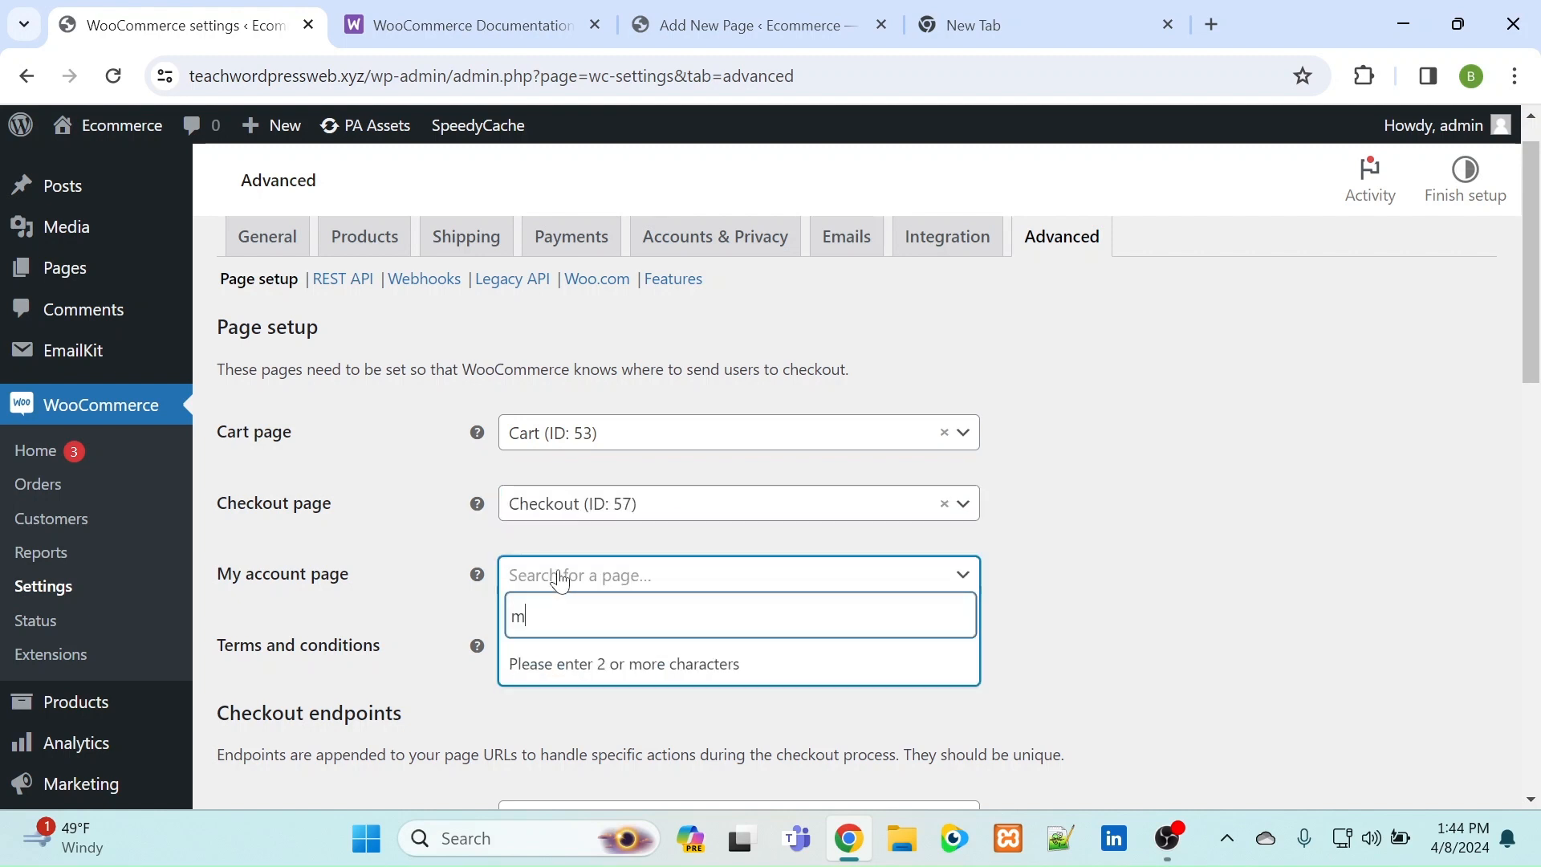
type("y acc")
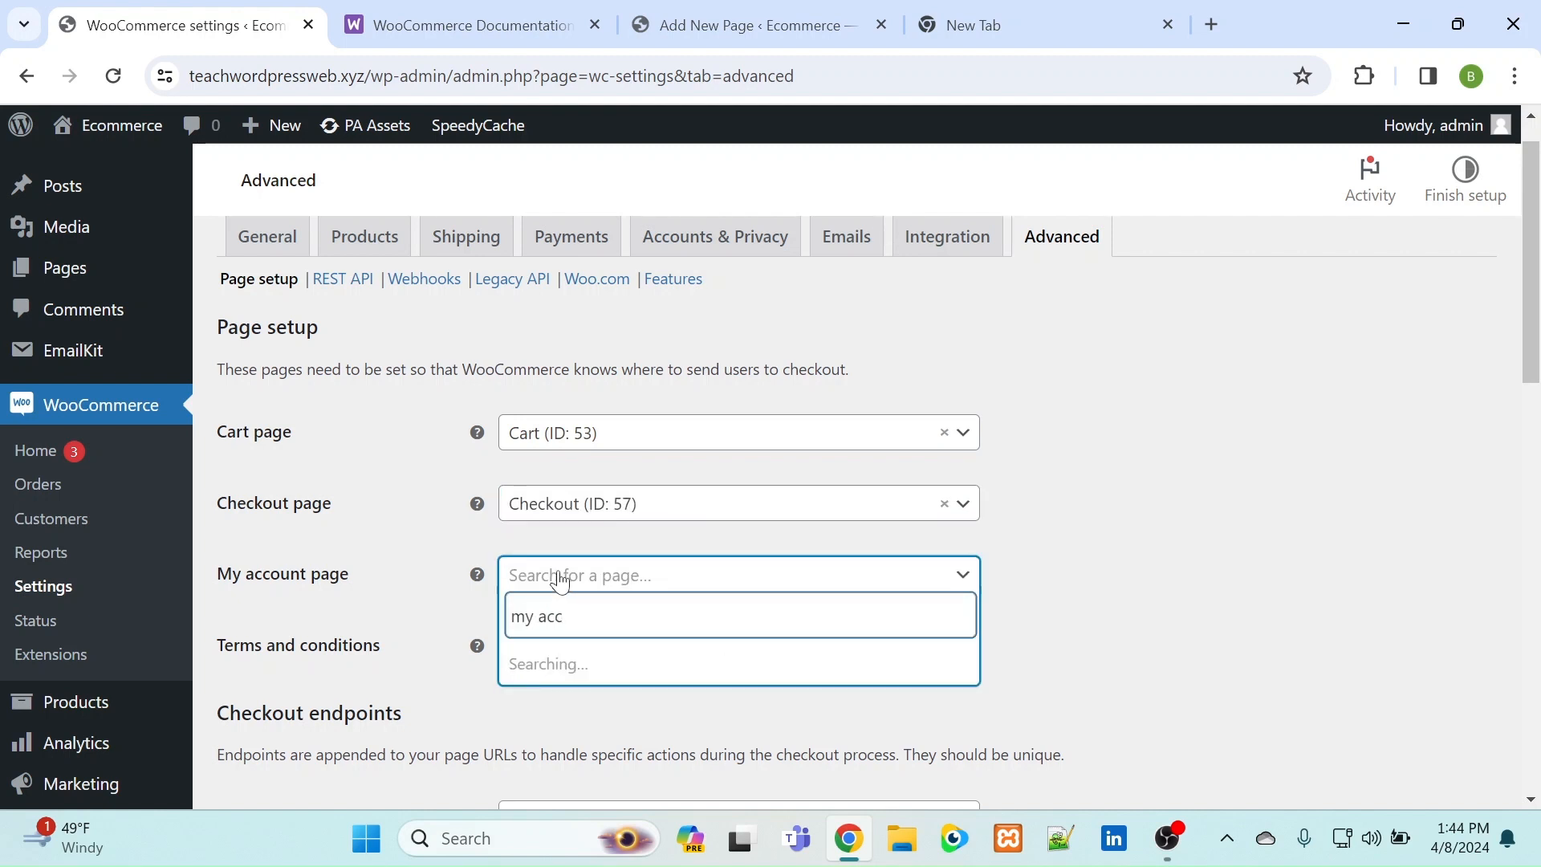
left_click(578, 663)
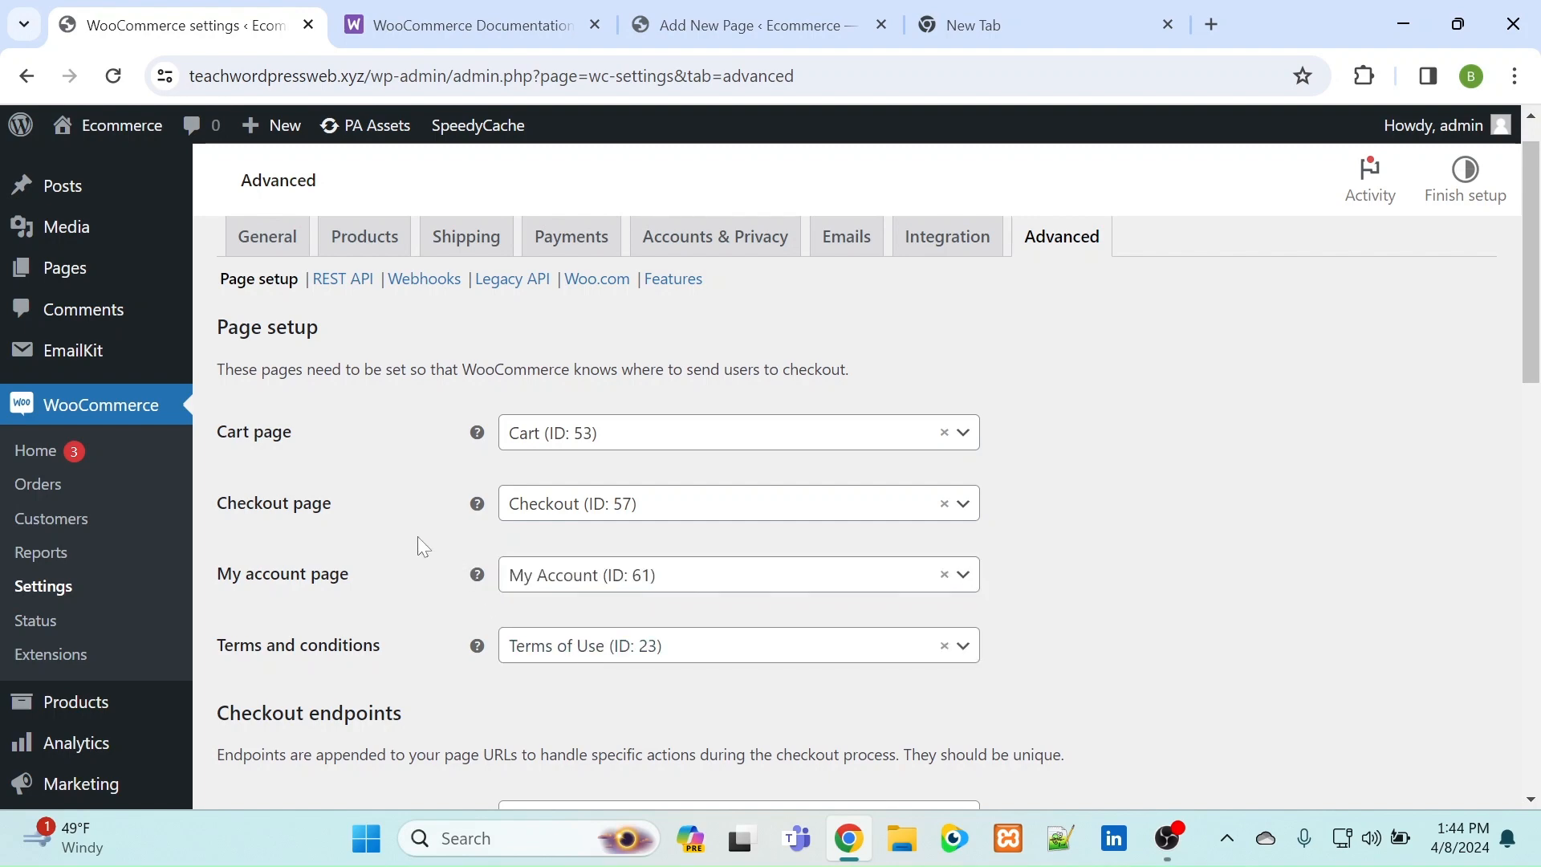
scroll(417, 537, "down", 10)
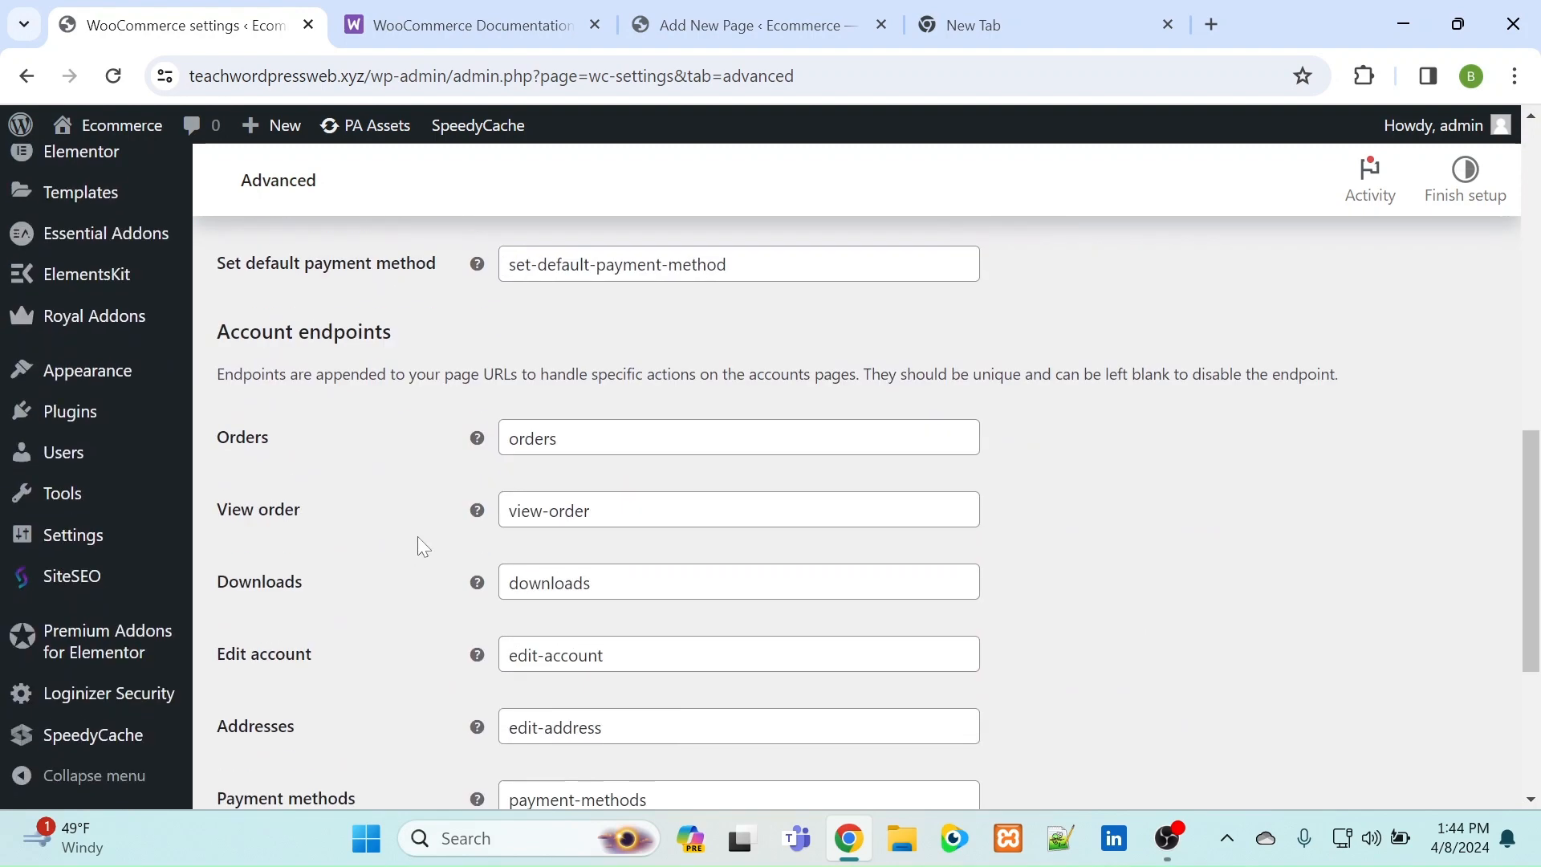
scroll(418, 536, "down", 4)
left_click(303, 677)
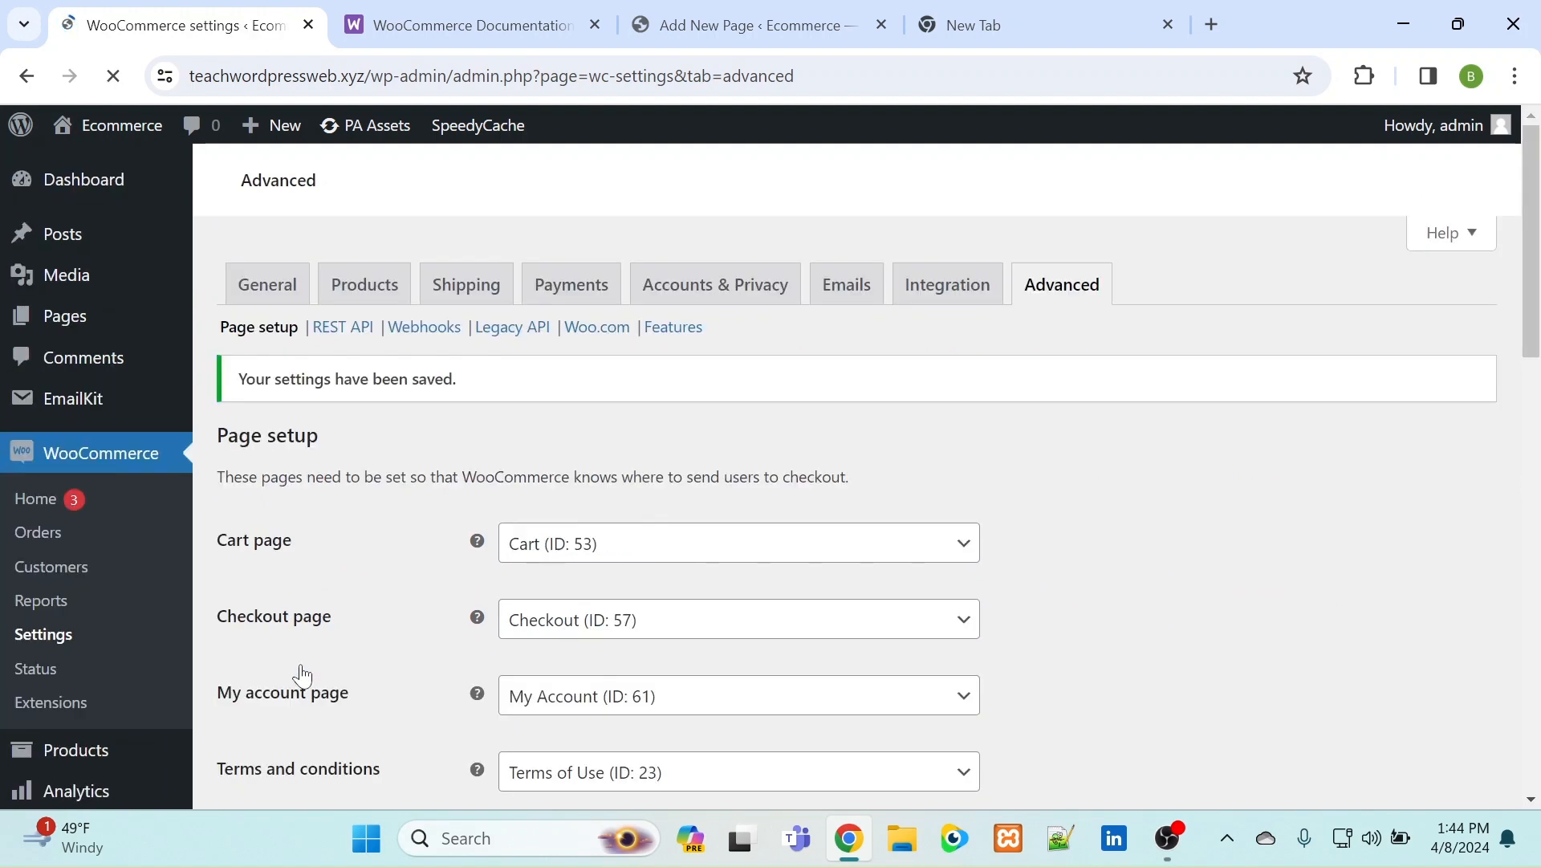
scroll(303, 675, "down", 1)
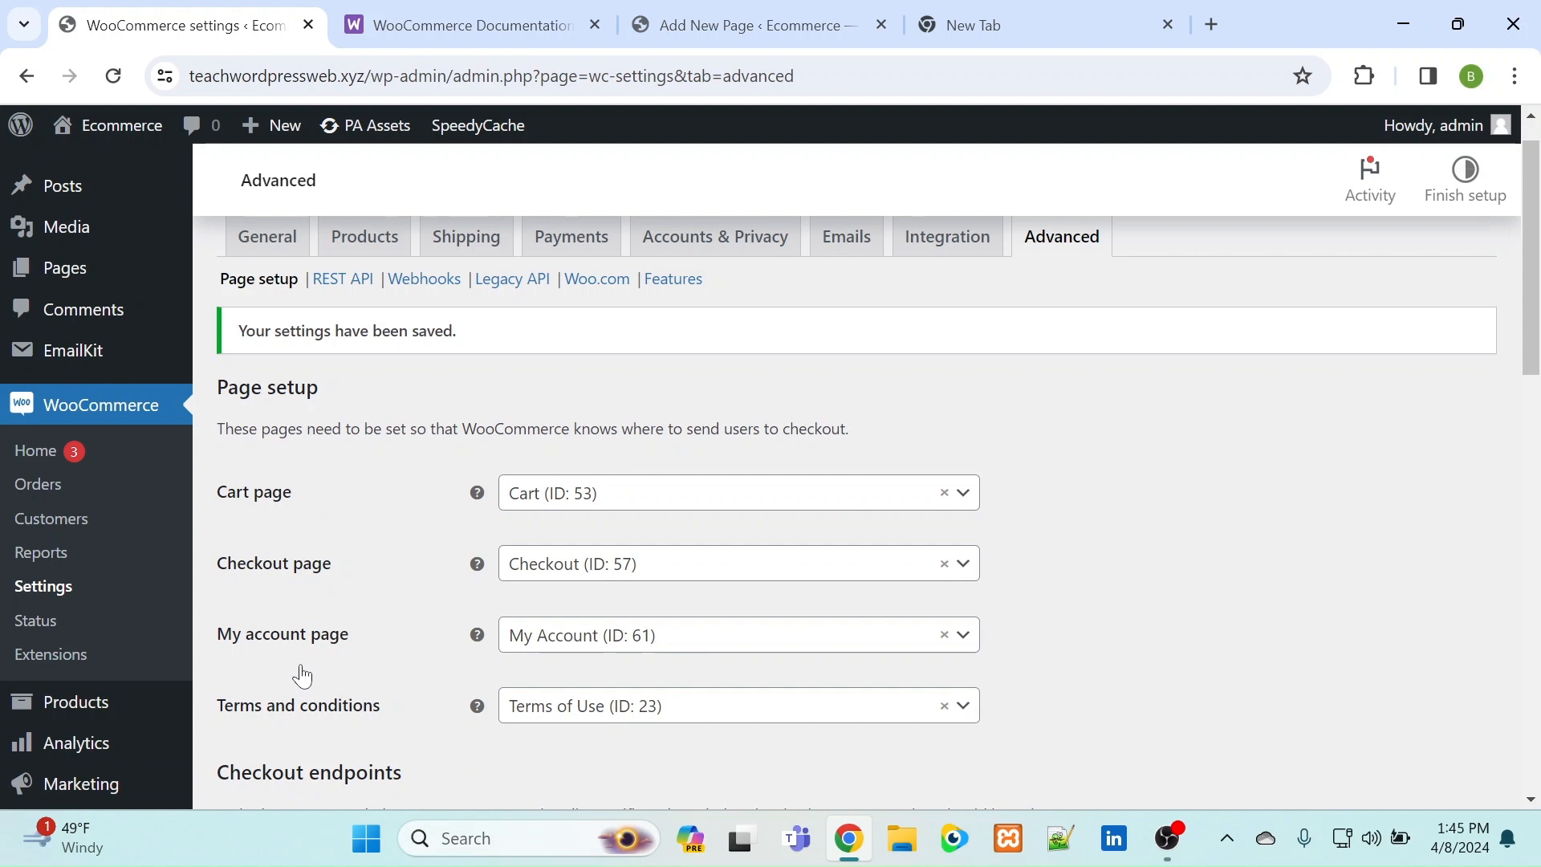
scroll(303, 676, "down", 1)
scroll(302, 676, "up", 2)
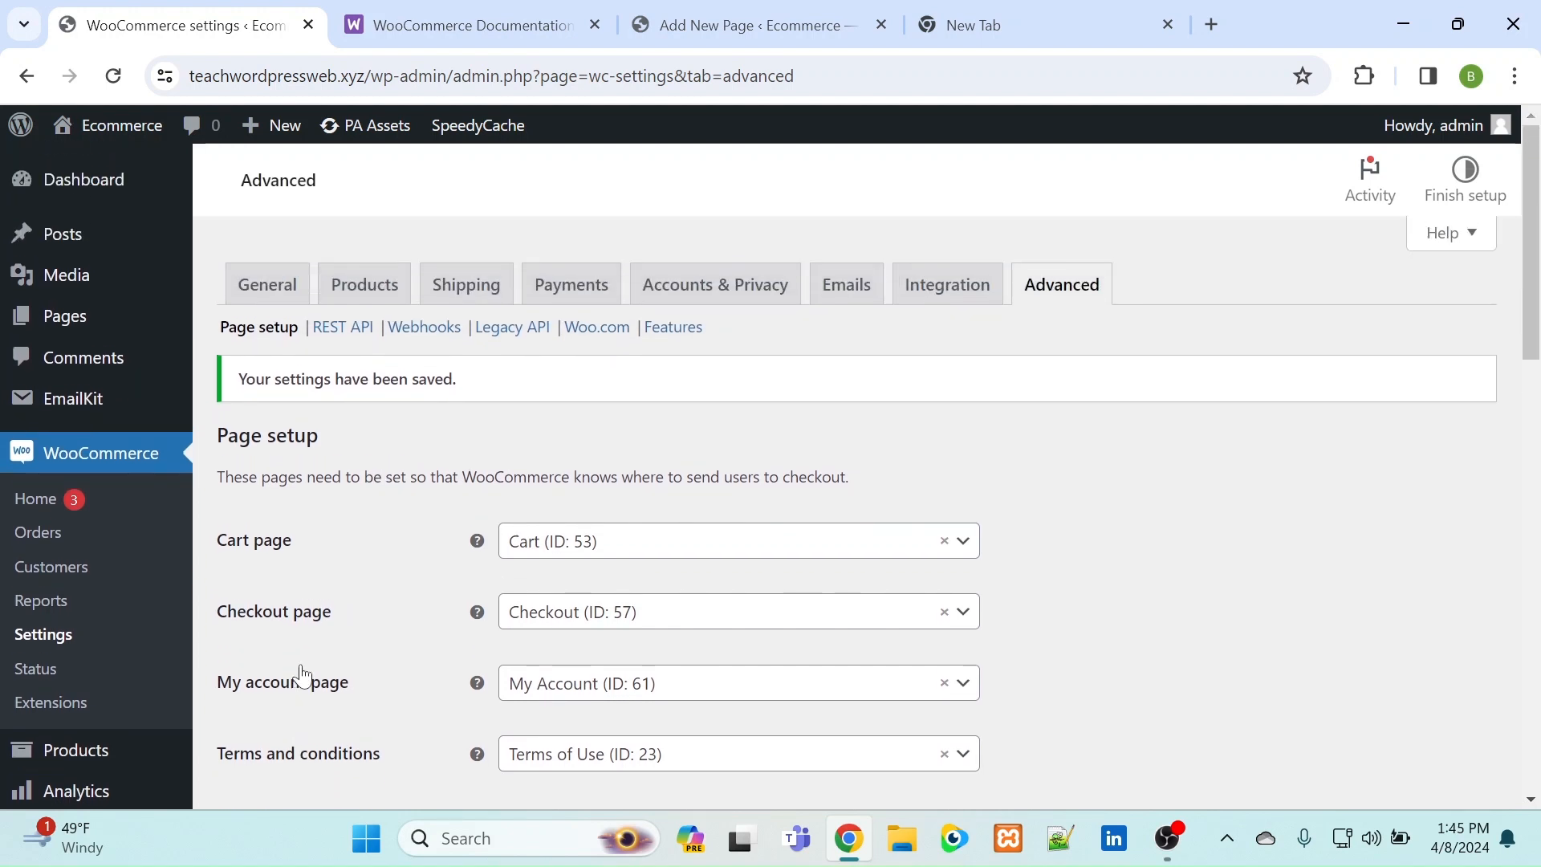